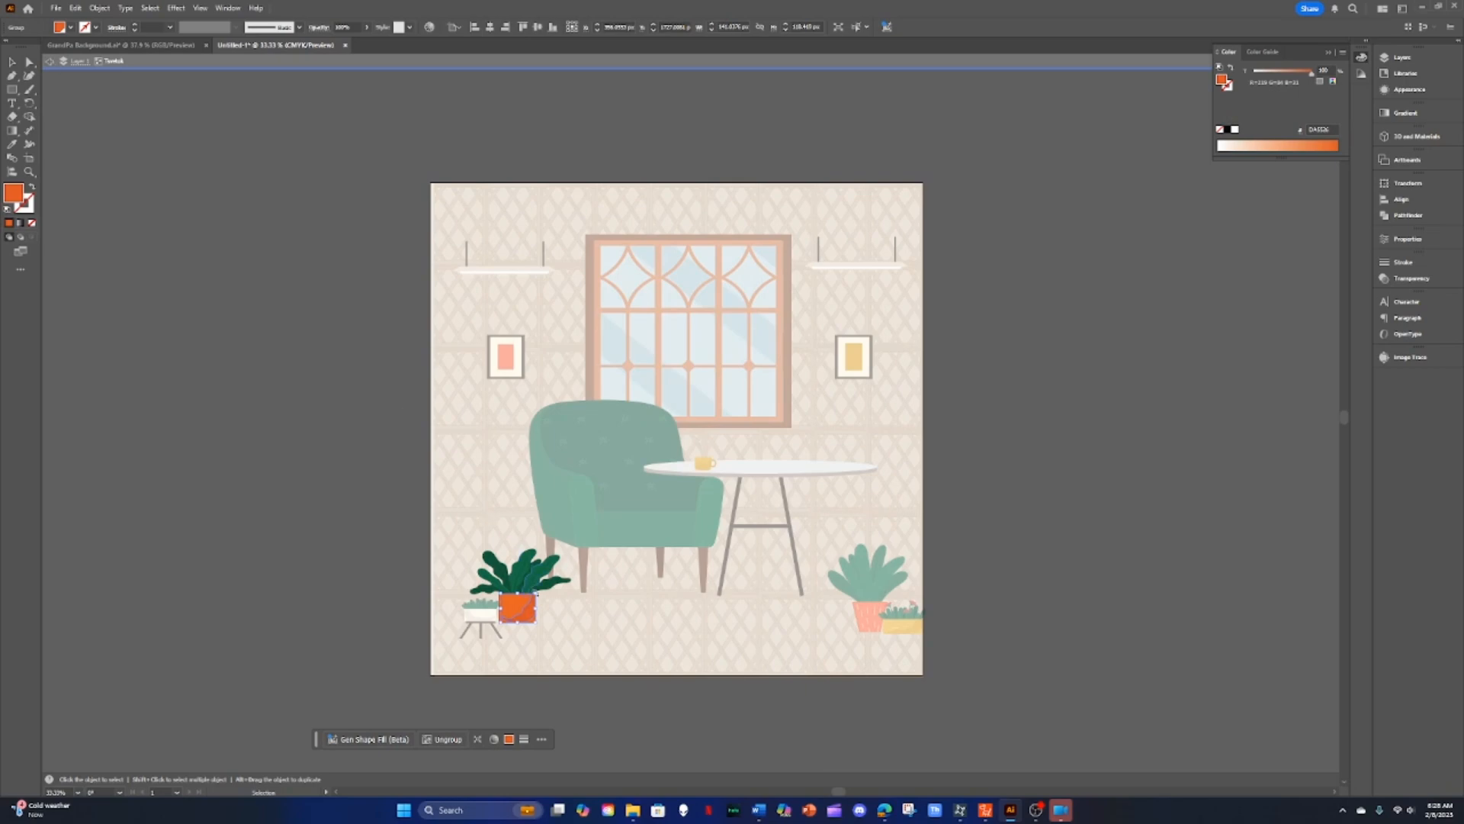
# Step: Select the potted plant by the armchair and leave the group's isolation mode
pyautogui.click(516, 585)
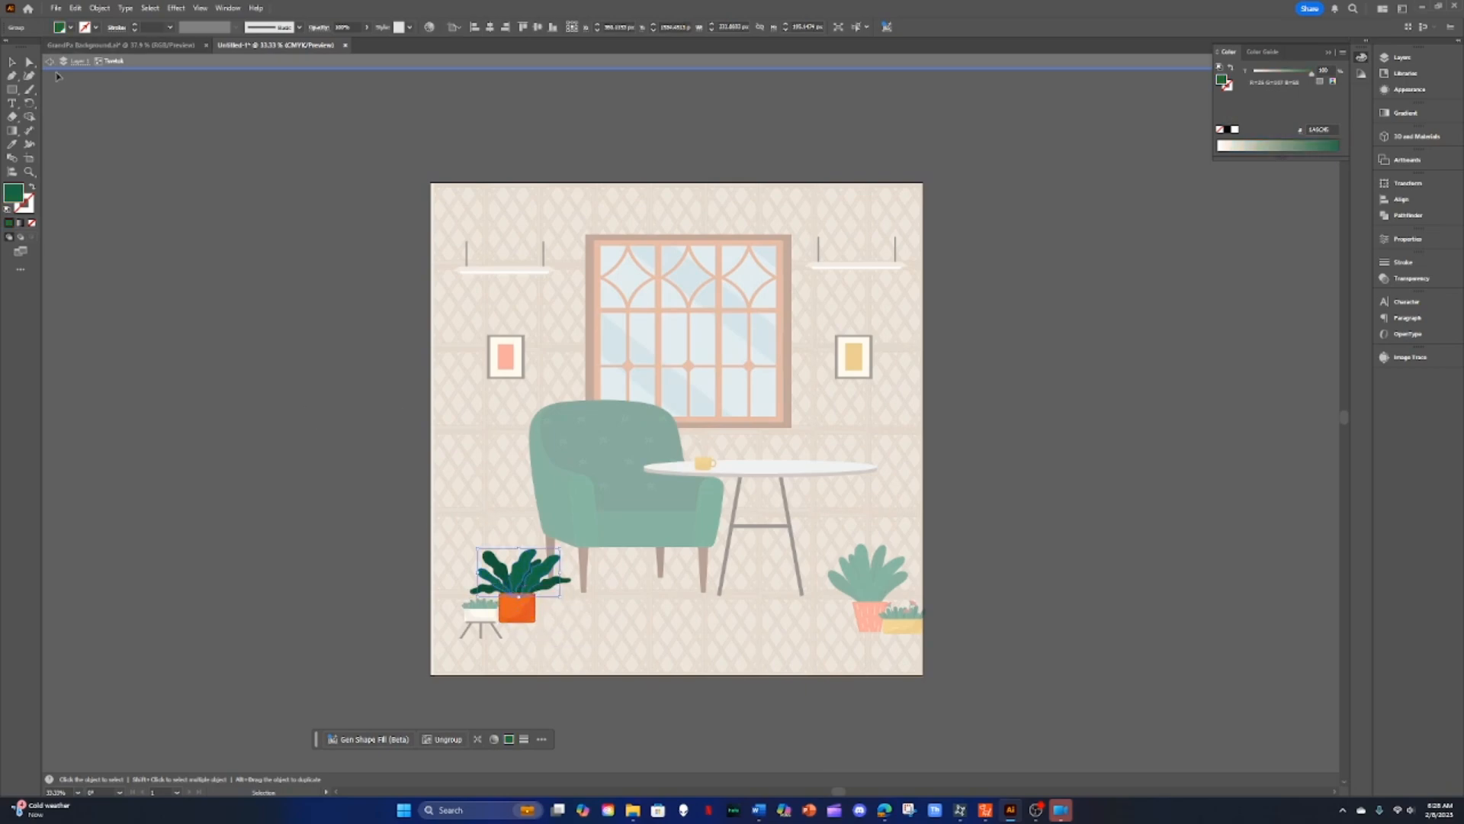
pyautogui.click(49, 61)
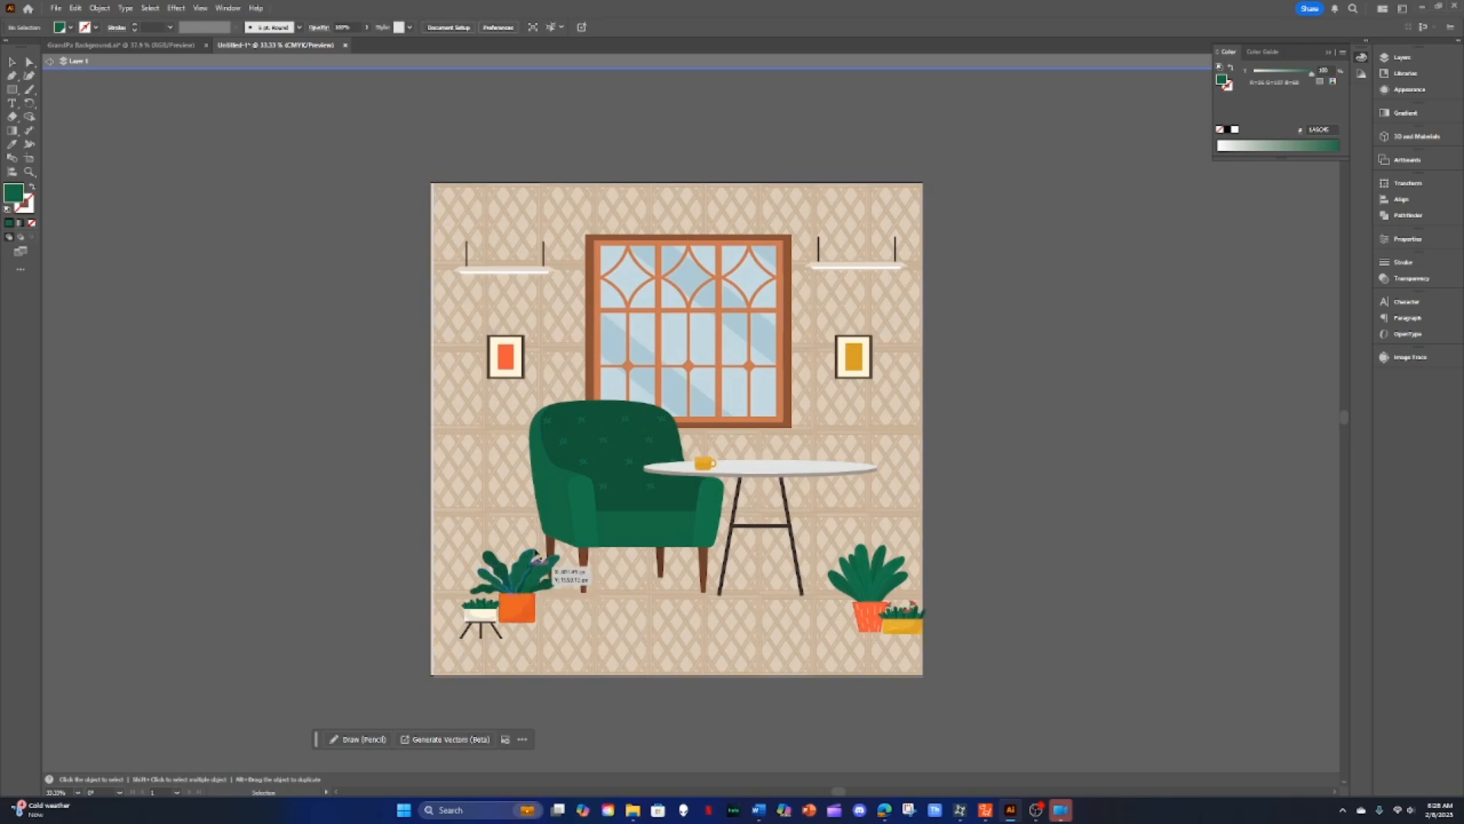
# Step: Enter the armchair group and recolor its left armrest to a brown fill in the Color Picker
pyautogui.doubleClick(623, 487)
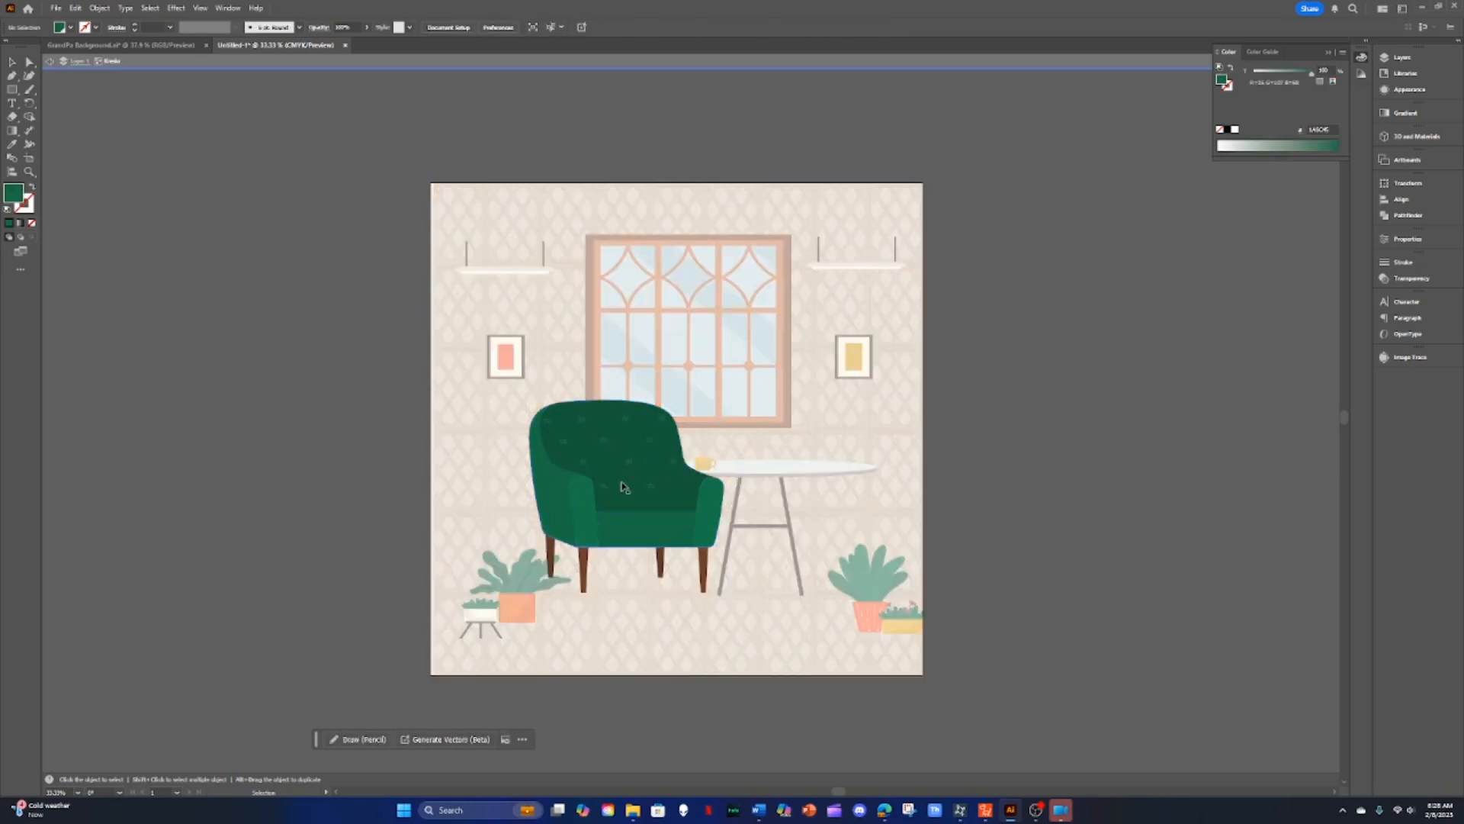
pyautogui.moveTo(624, 487)
pyautogui.mouseDown()
pyautogui.moveTo(585, 436)
pyautogui.moveTo(683, 433)
pyautogui.moveTo(636, 488)
pyautogui.mouseUp()
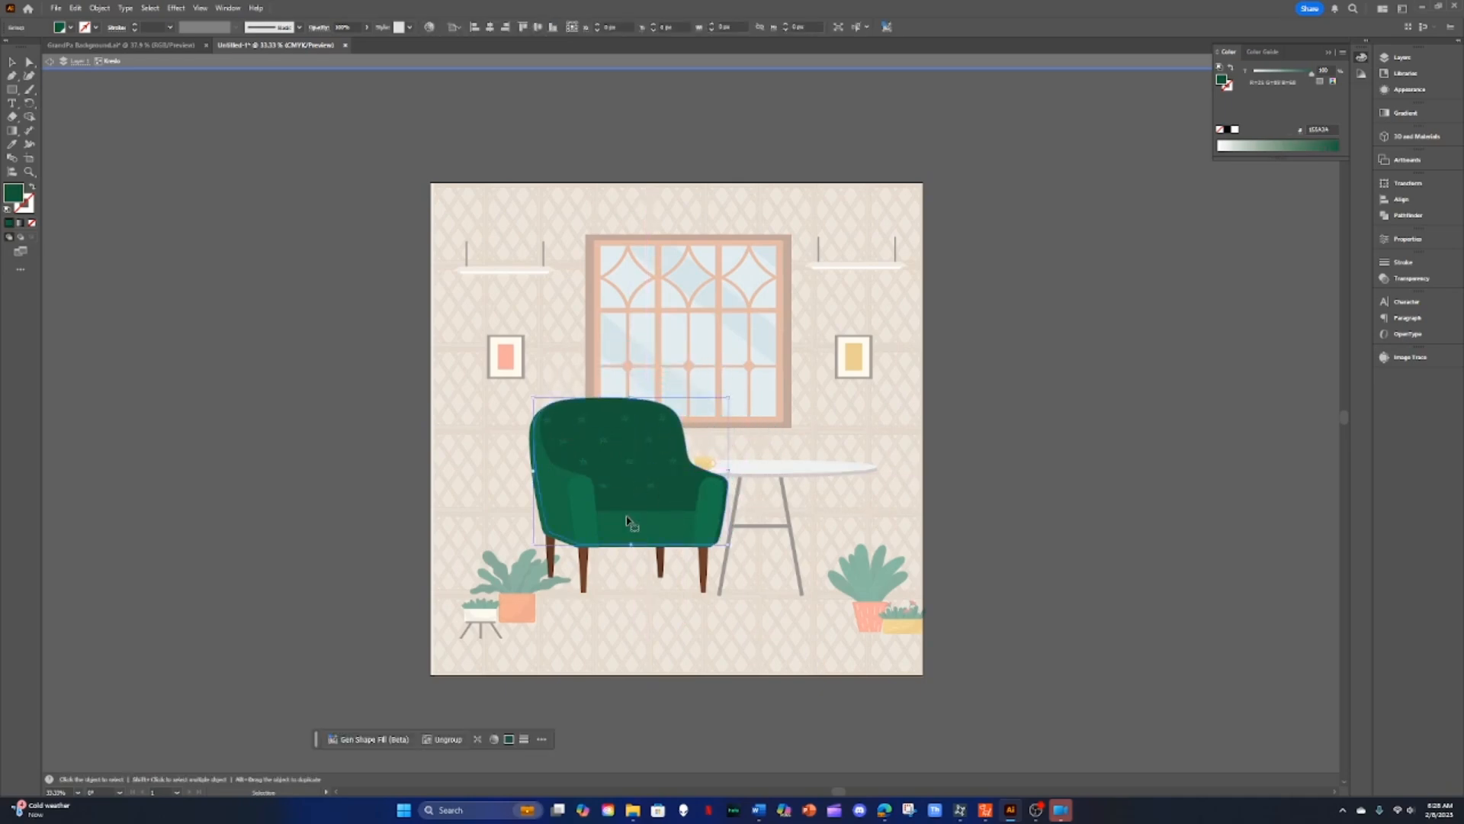
pyautogui.click(583, 502)
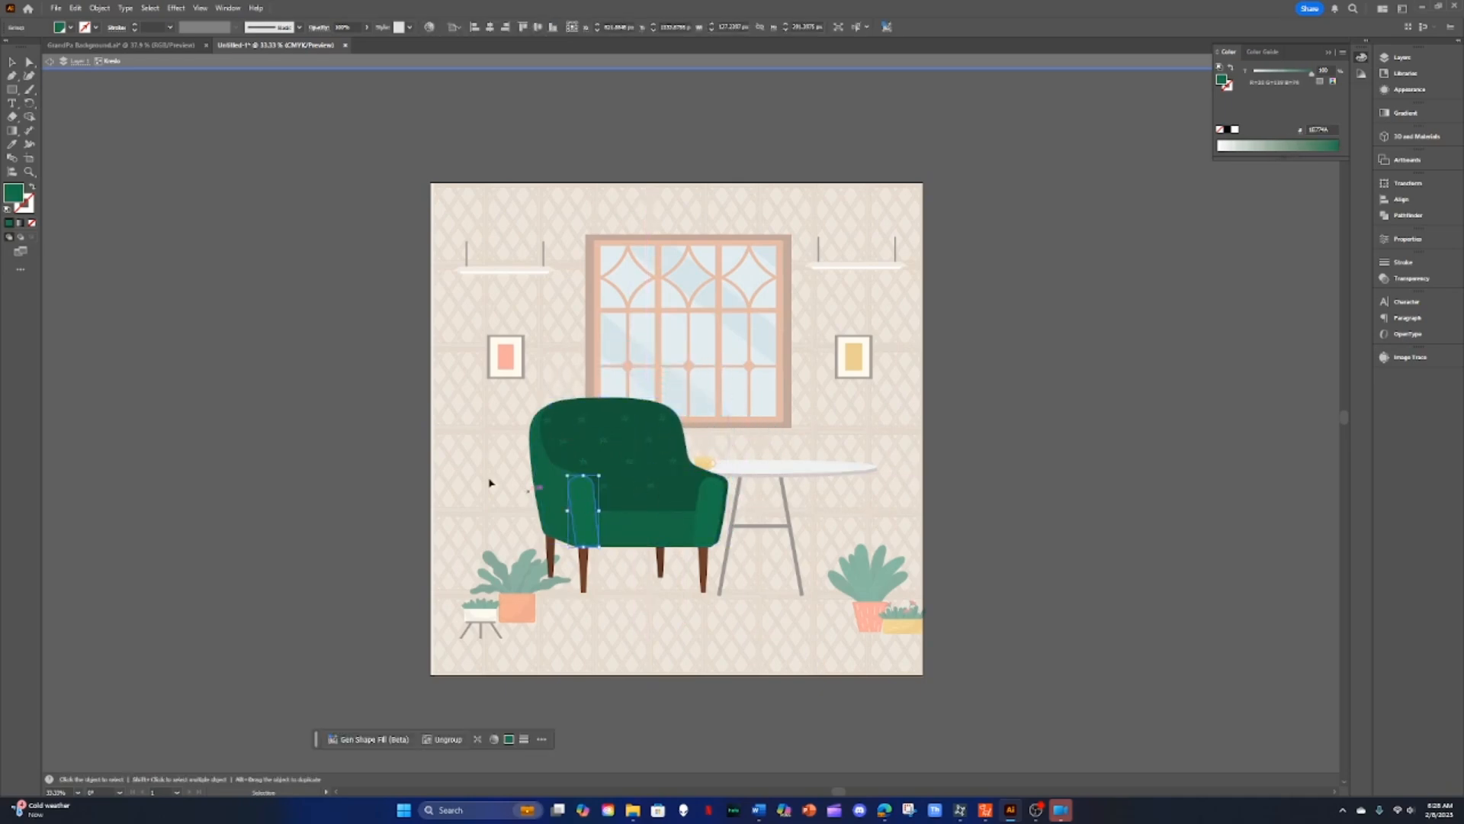
pyautogui.doubleClick(12, 195)
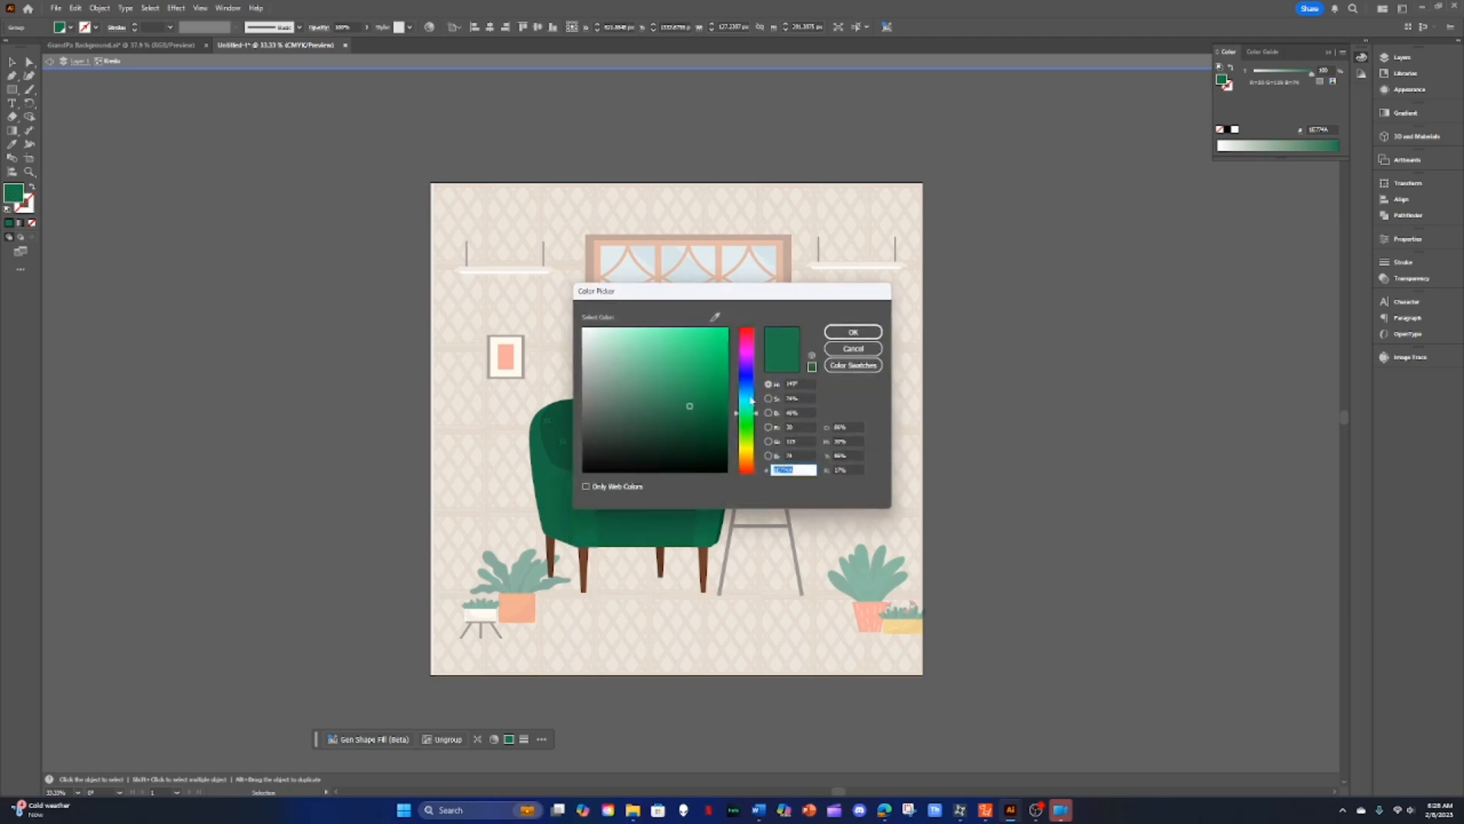
pyautogui.click(751, 456)
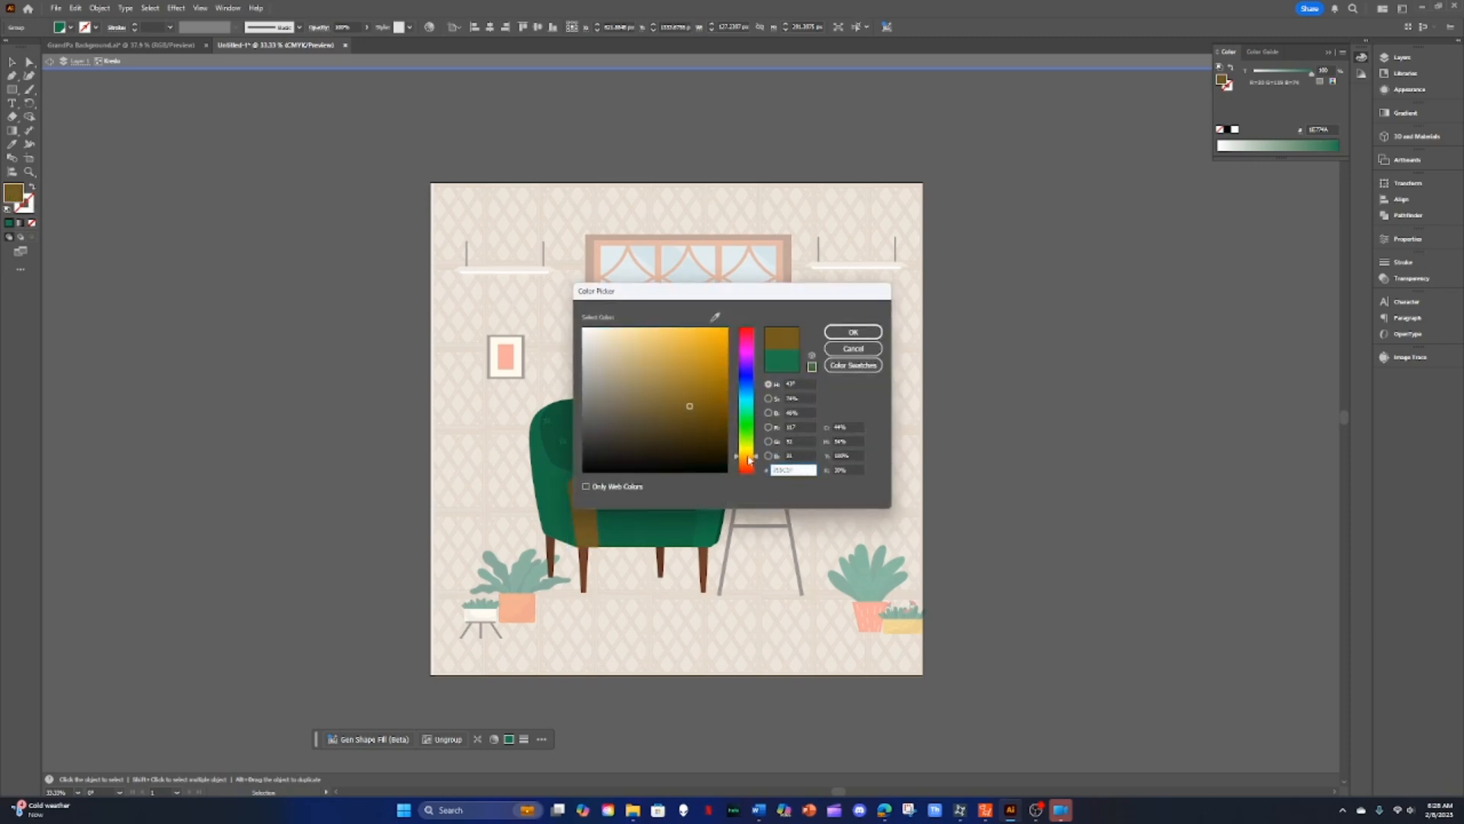
pyautogui.click(853, 332)
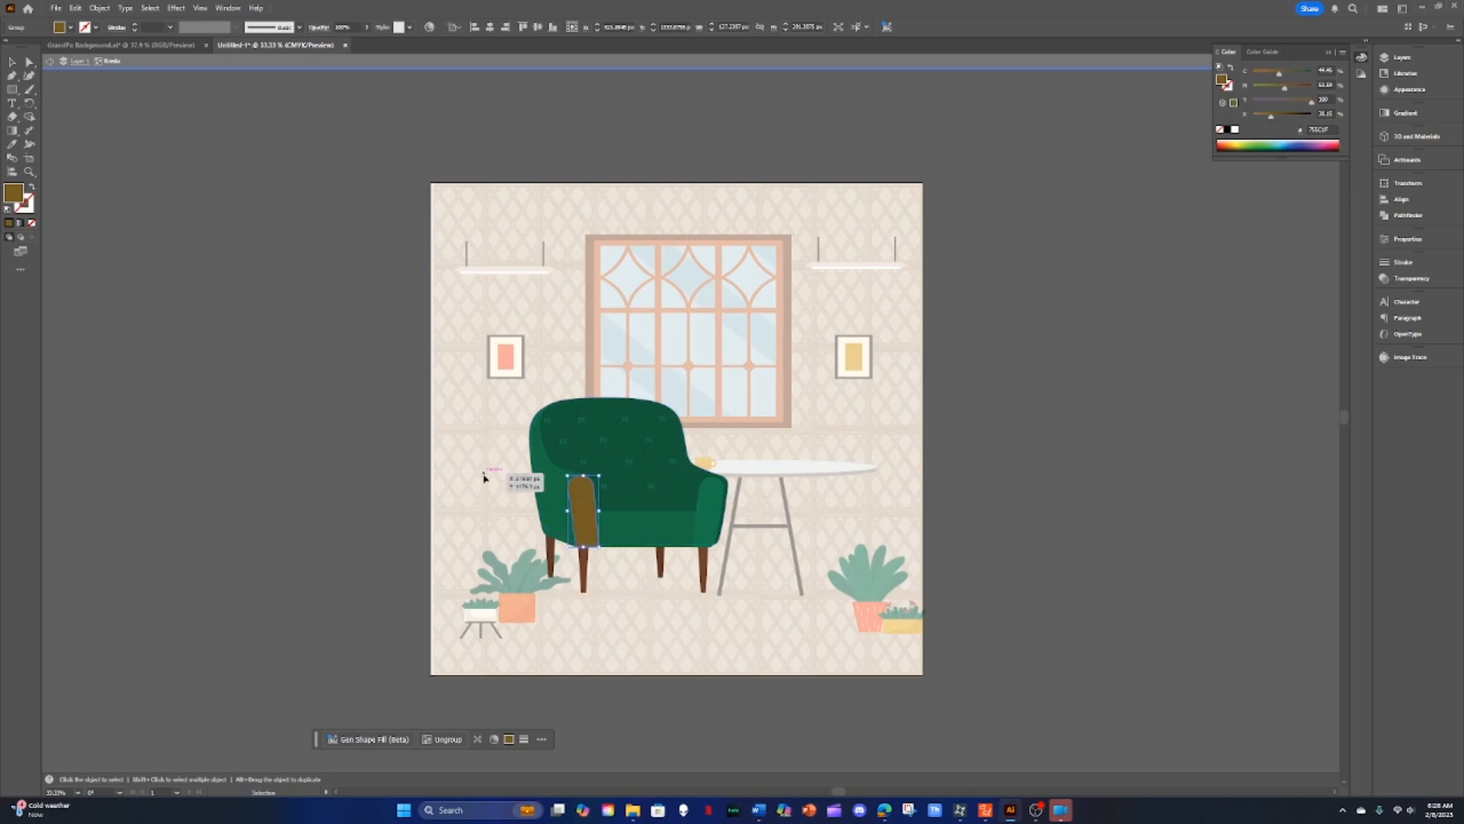
# Step: Select the right armrest and sample the brown, then the chair leg's dark brown, onto it with the Eyedropper
pyautogui.click(554, 491)
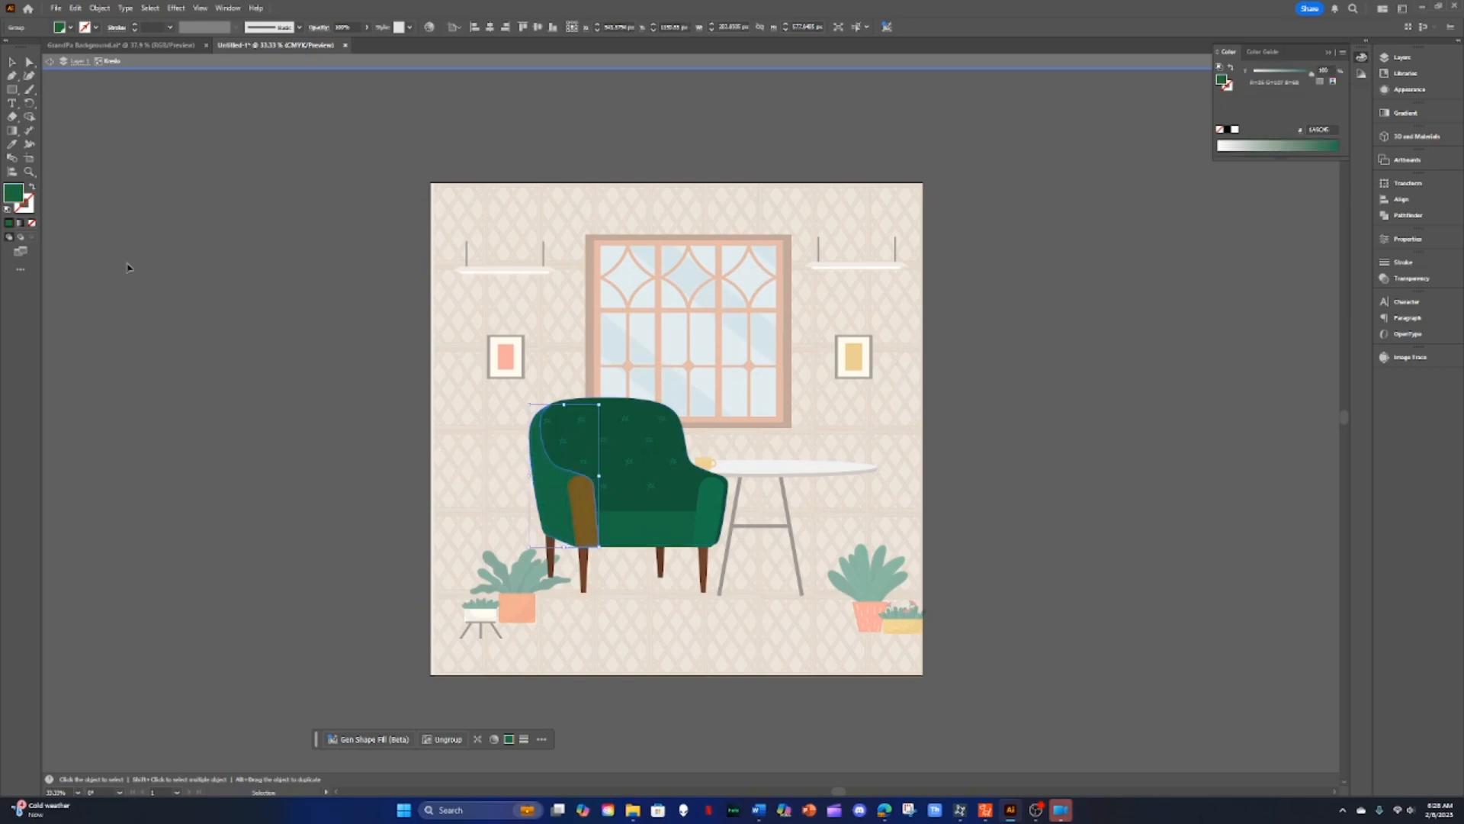
pyautogui.click(706, 517)
pyautogui.click(707, 517)
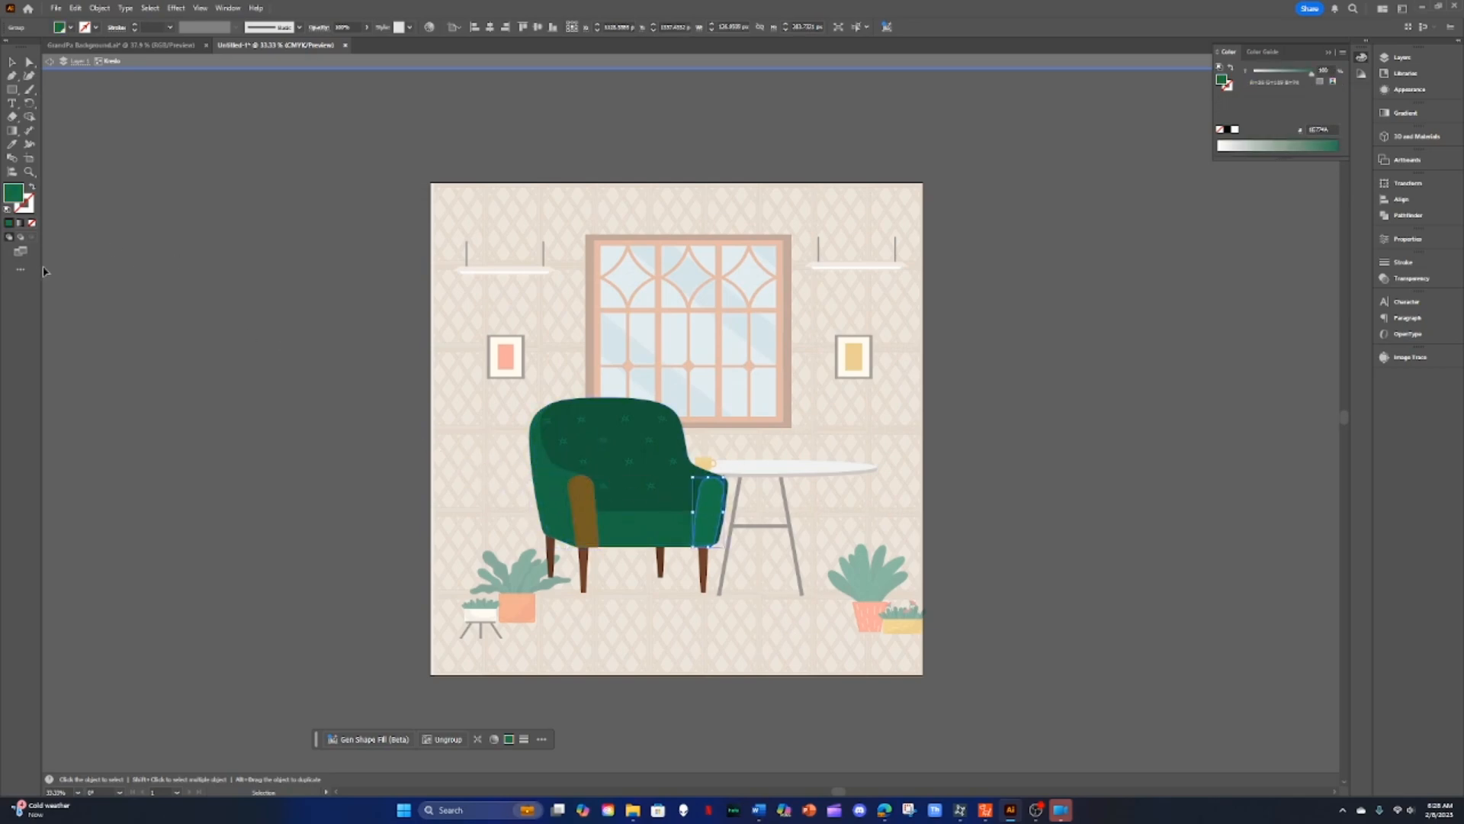
pyautogui.click(11, 145)
pyautogui.click(583, 506)
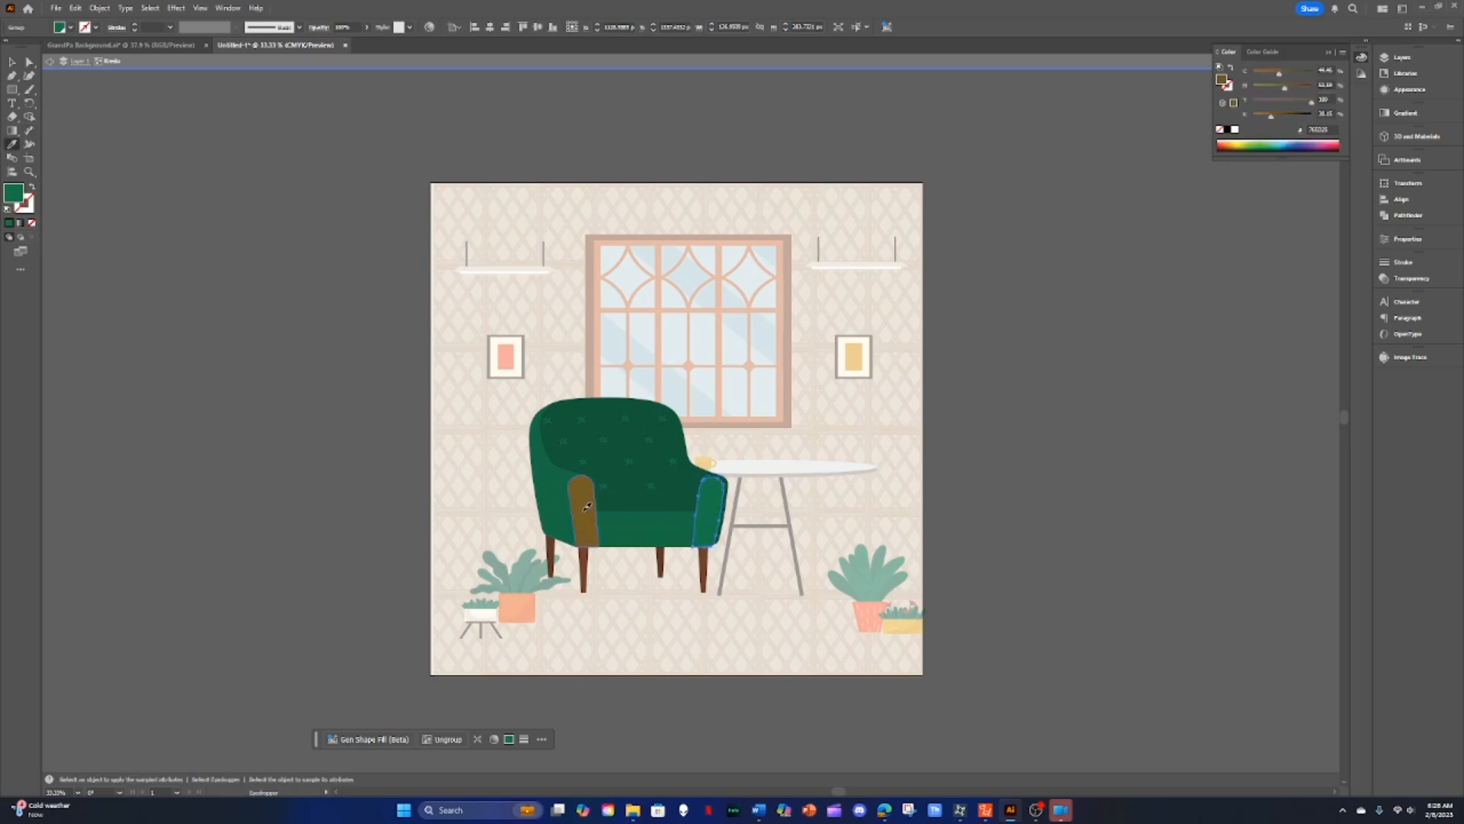
pyautogui.click(585, 556)
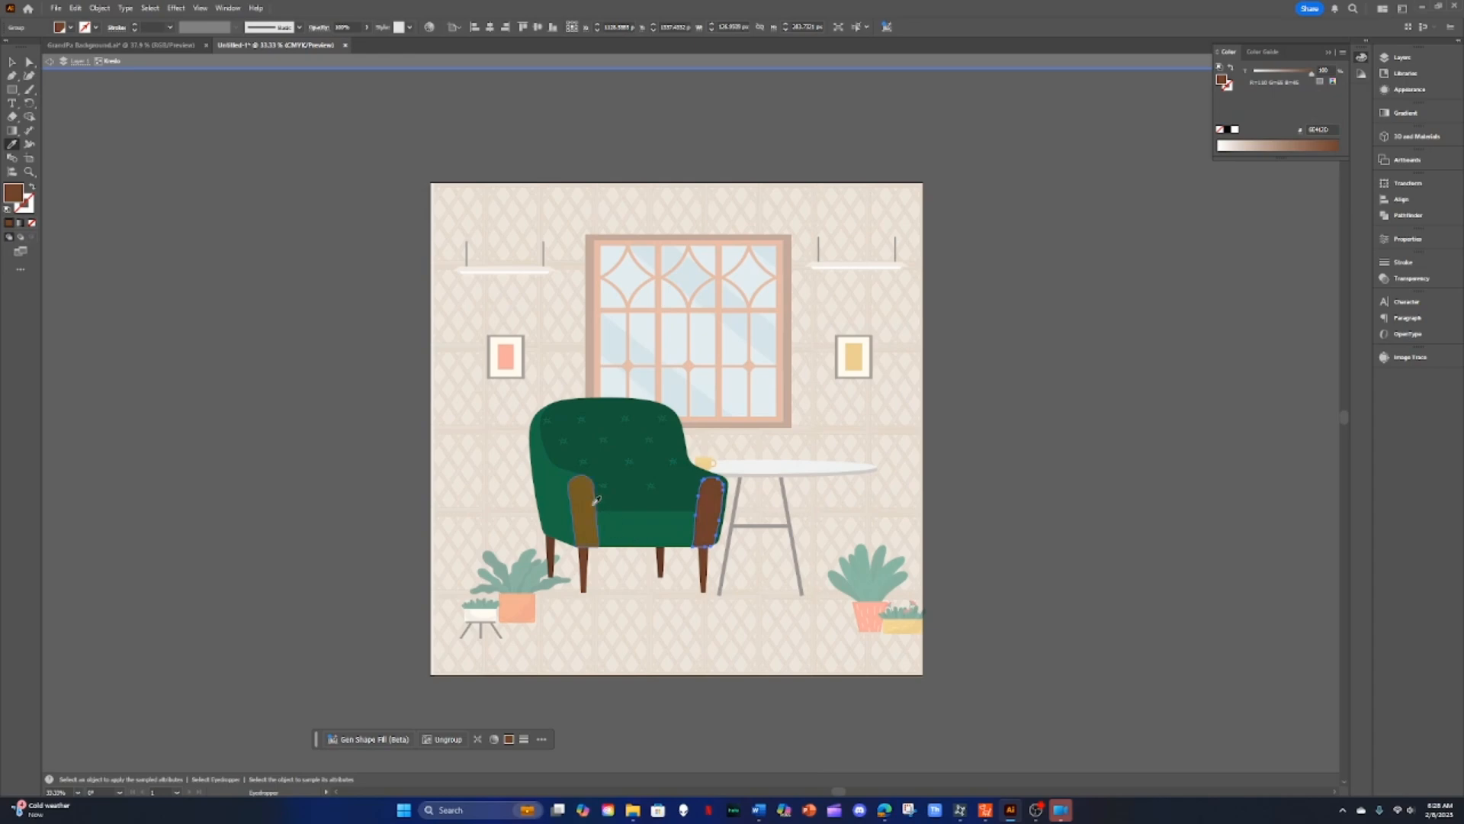
# Step: Select the left armrest and apply the chair leg's dark brown to it with the Eyedropper
pyautogui.click(12, 62)
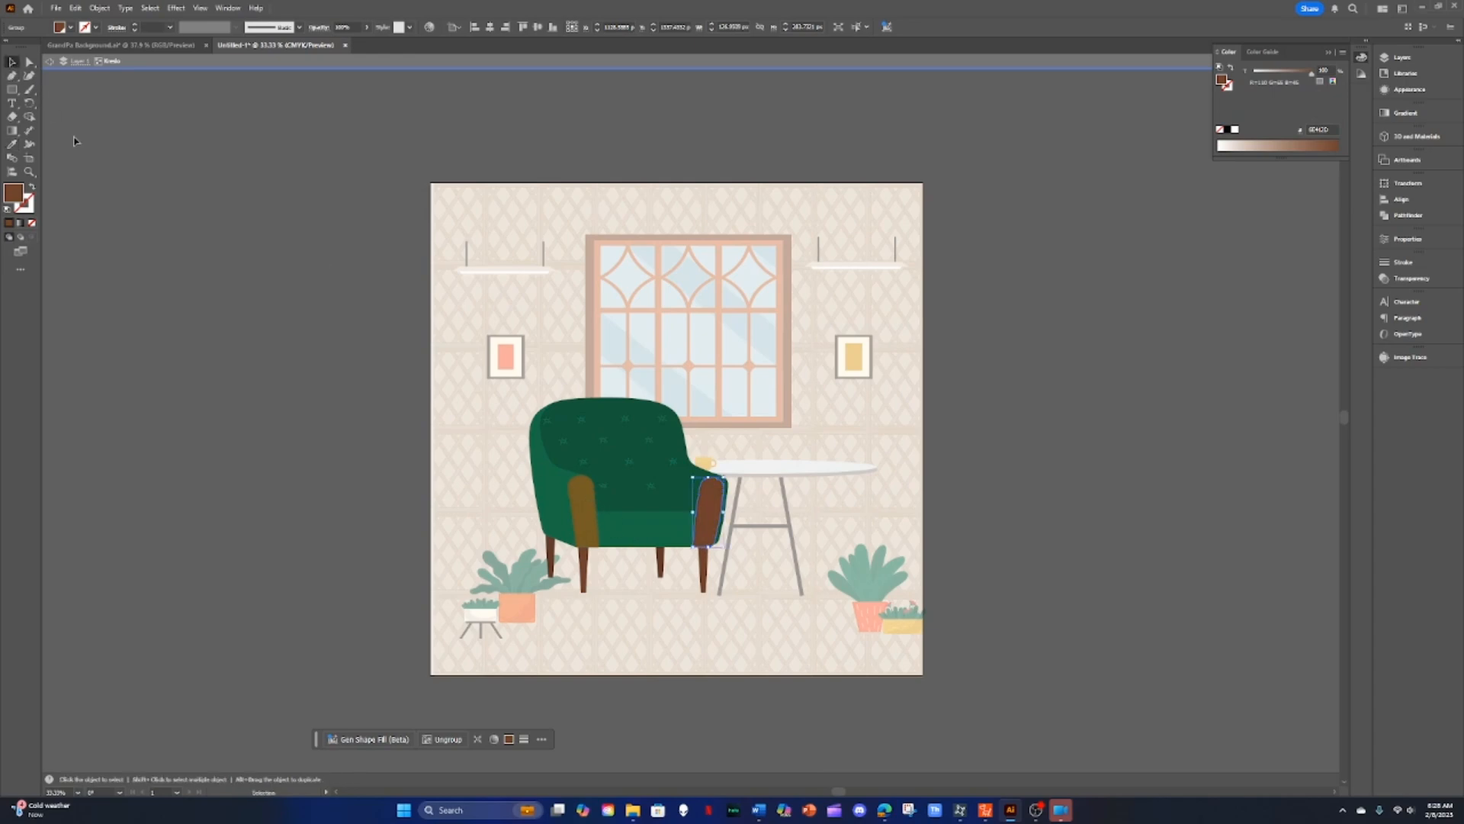
pyautogui.click(582, 520)
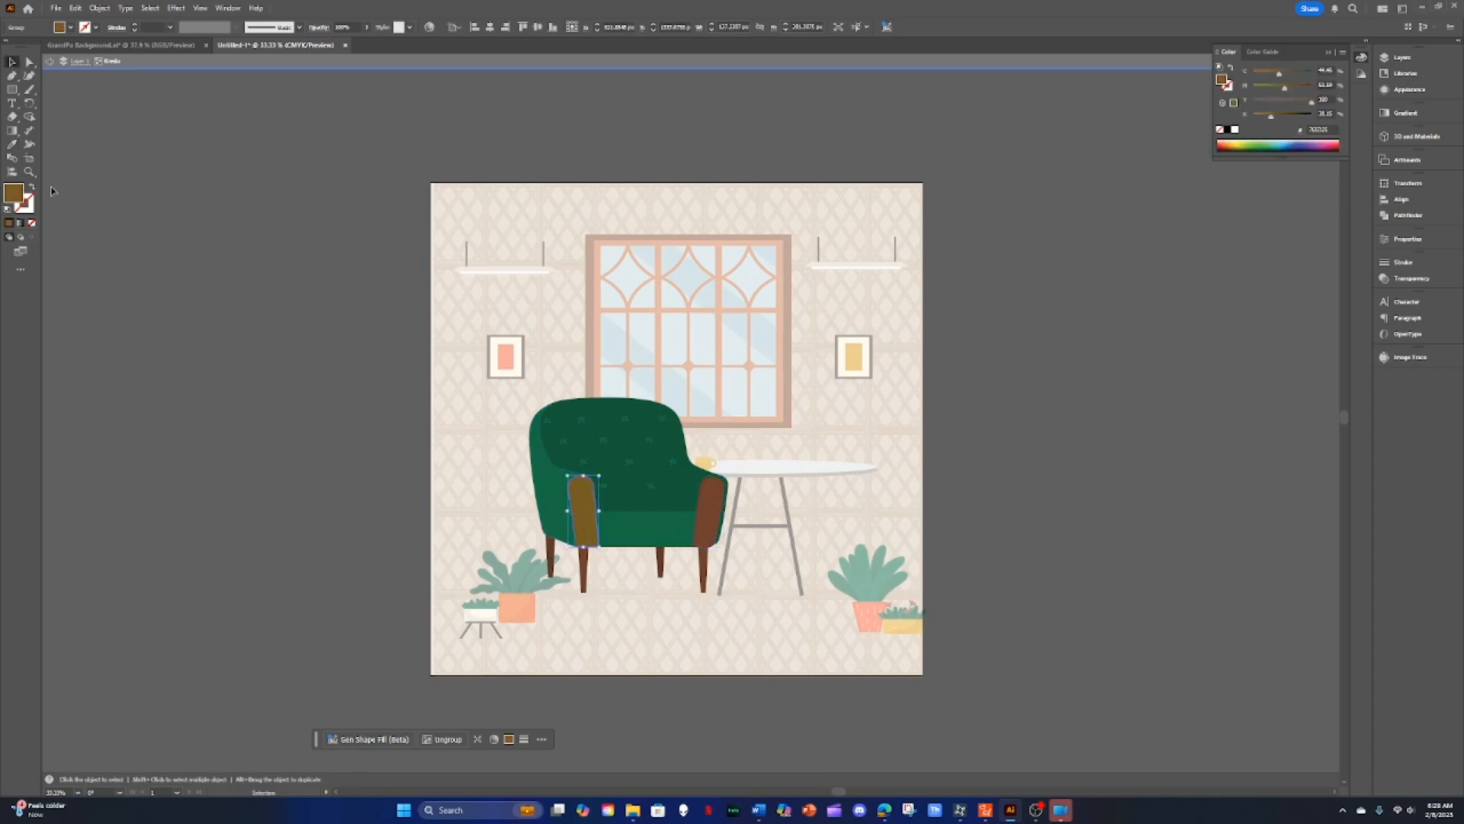
pyautogui.click(12, 144)
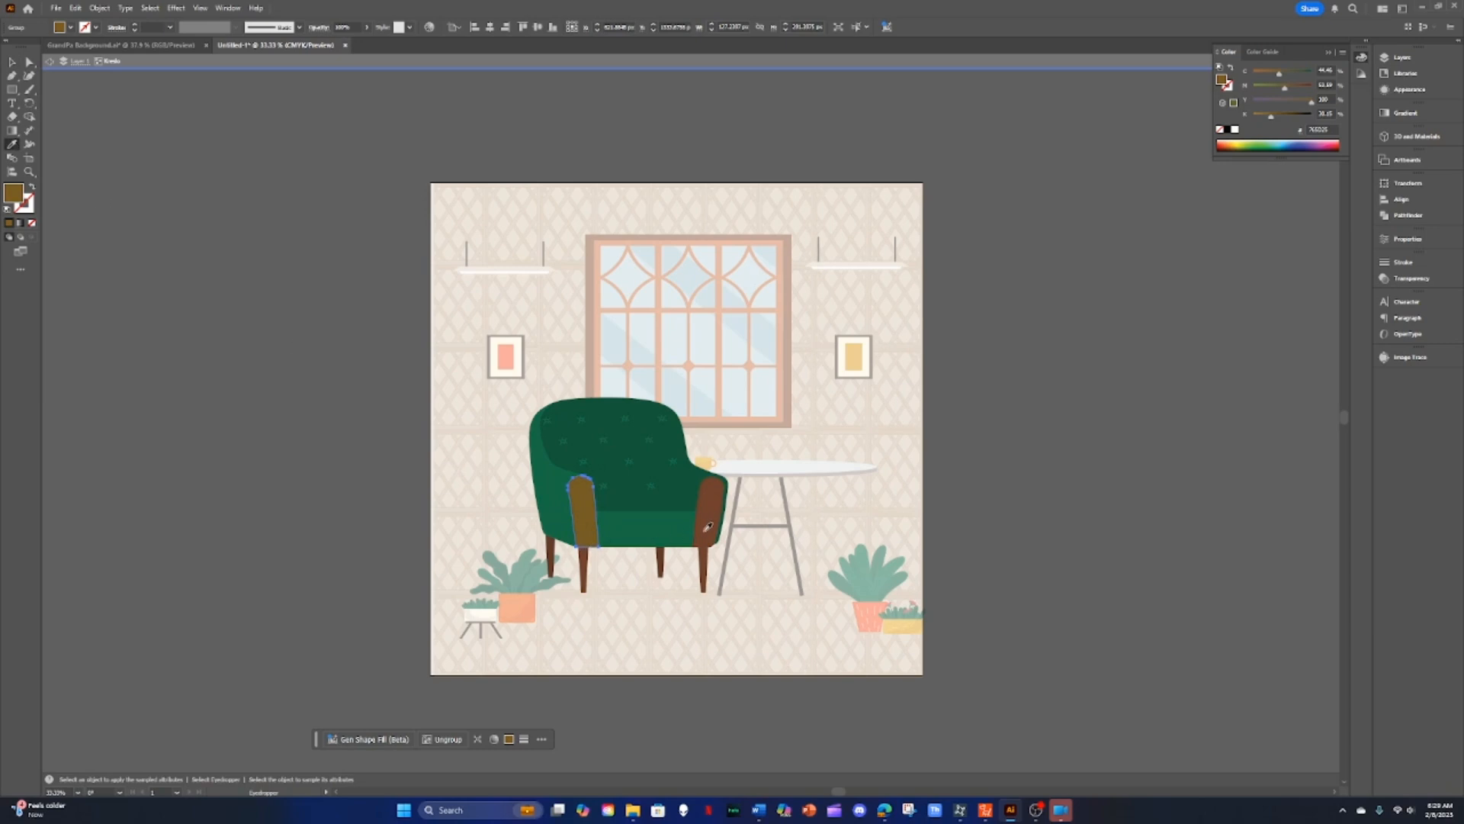
pyautogui.click(589, 559)
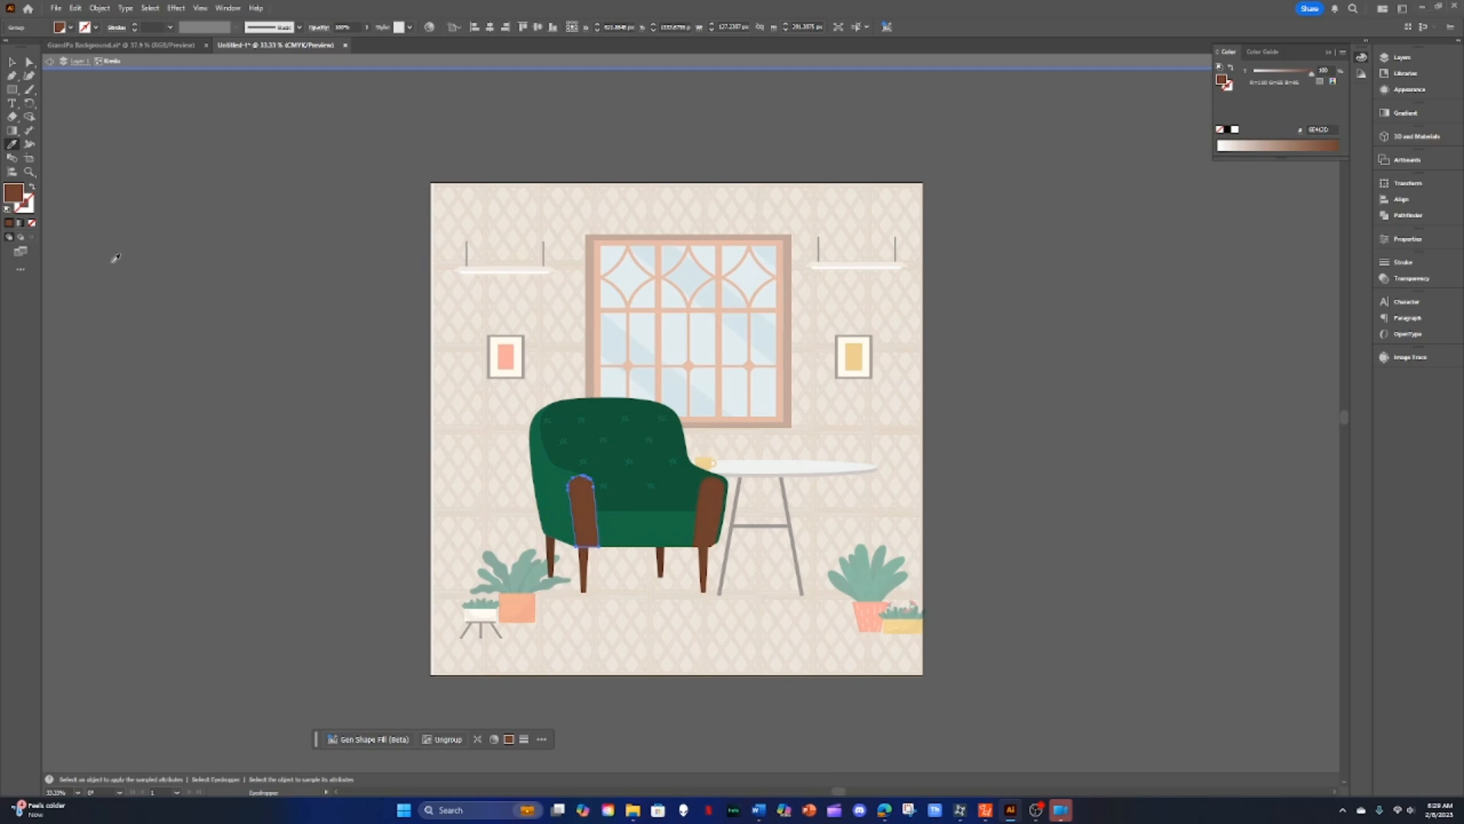
# Step: Leave the armchair group and undo the four armrest recolors
pyautogui.click(50, 61)
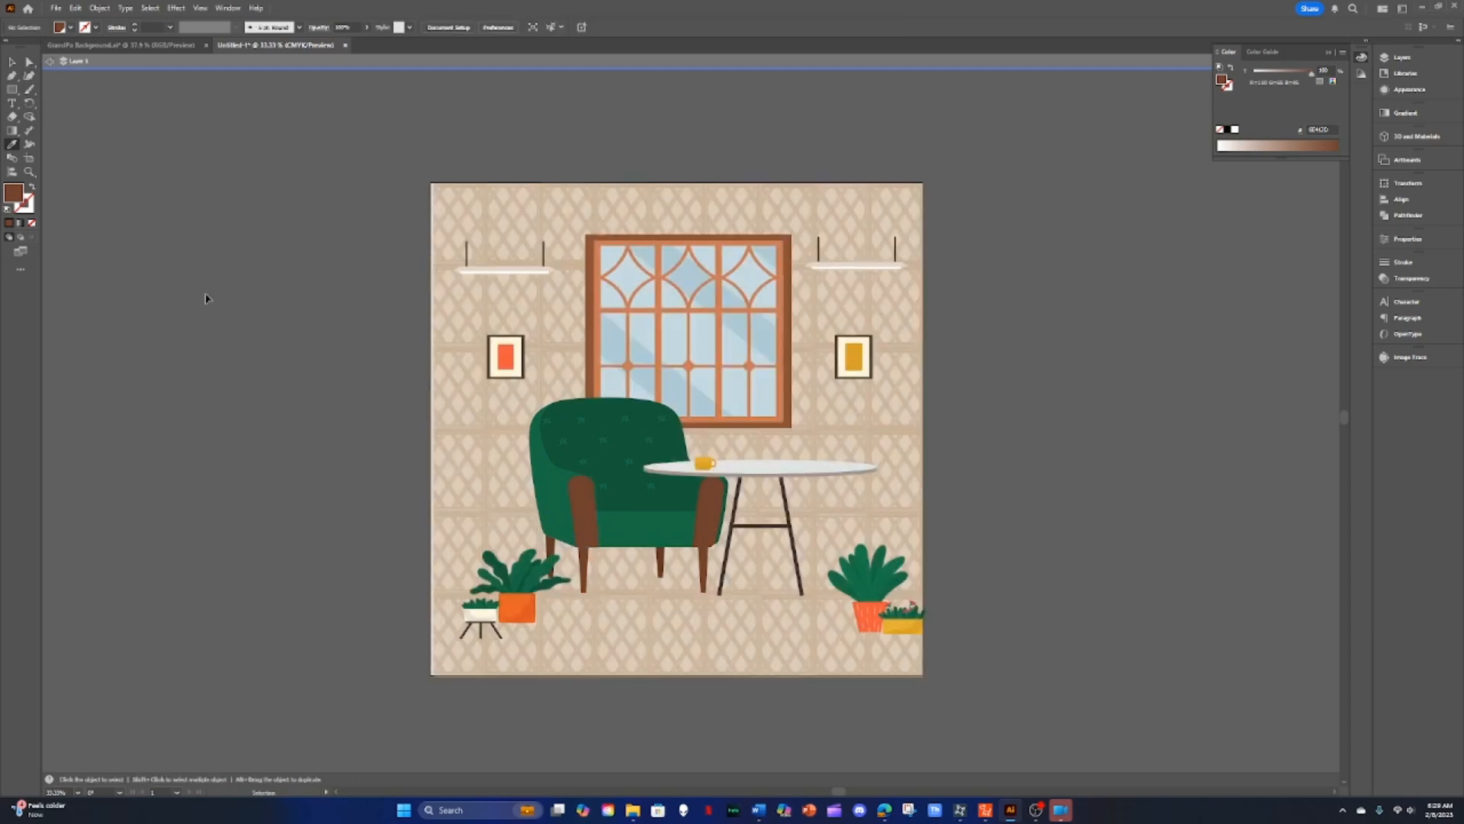
pyautogui.hotkey('ctrl', 'z')
pyautogui.hotkey('ctrl', 'z')
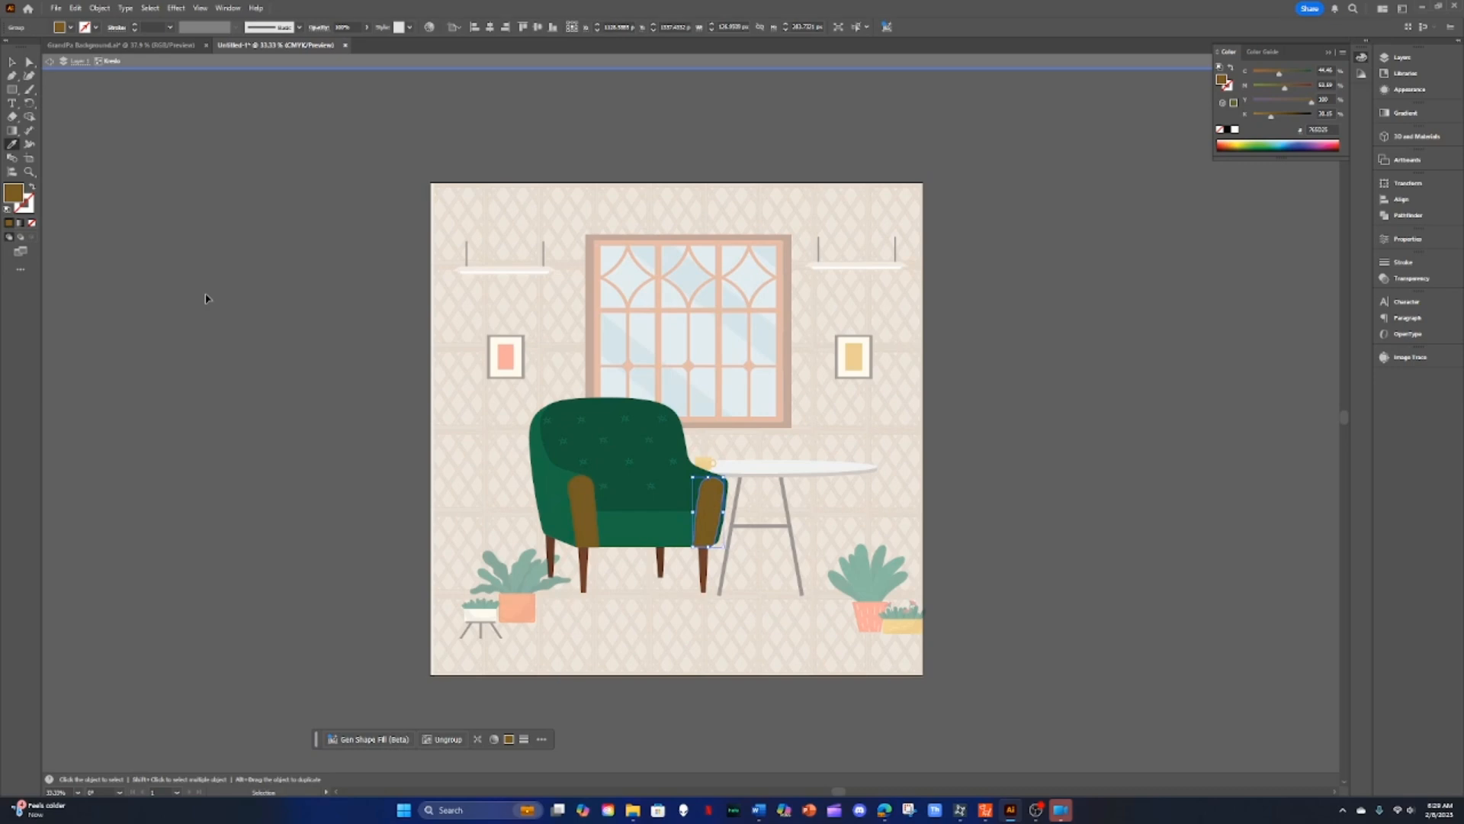
pyautogui.hotkey('ctrl', 'z')
pyautogui.hotkey('ctrl', 'z')
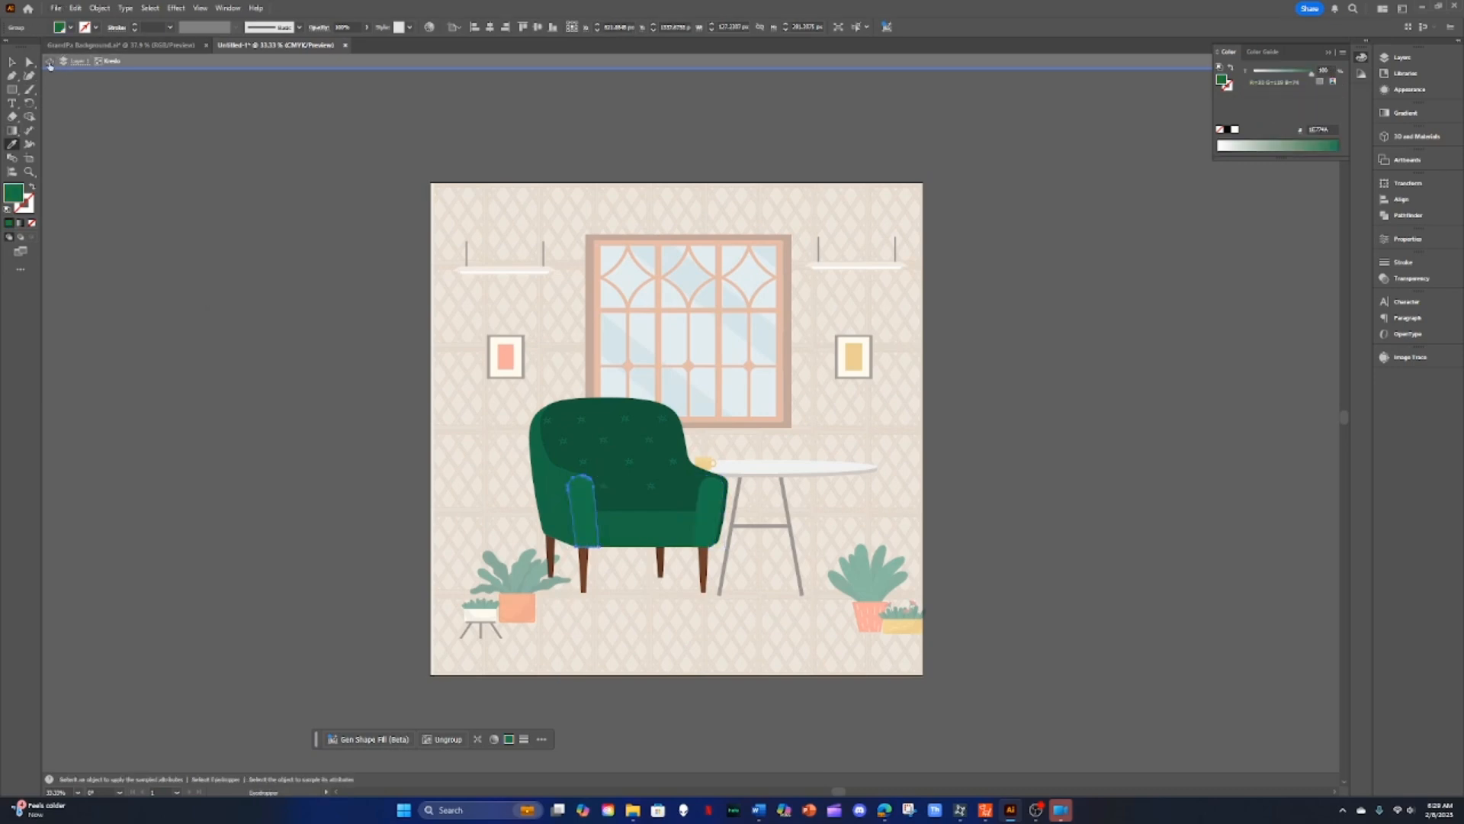
# Step: Exit isolation mode, select the whole armchair and move it slightly to the left
pyautogui.click(50, 64)
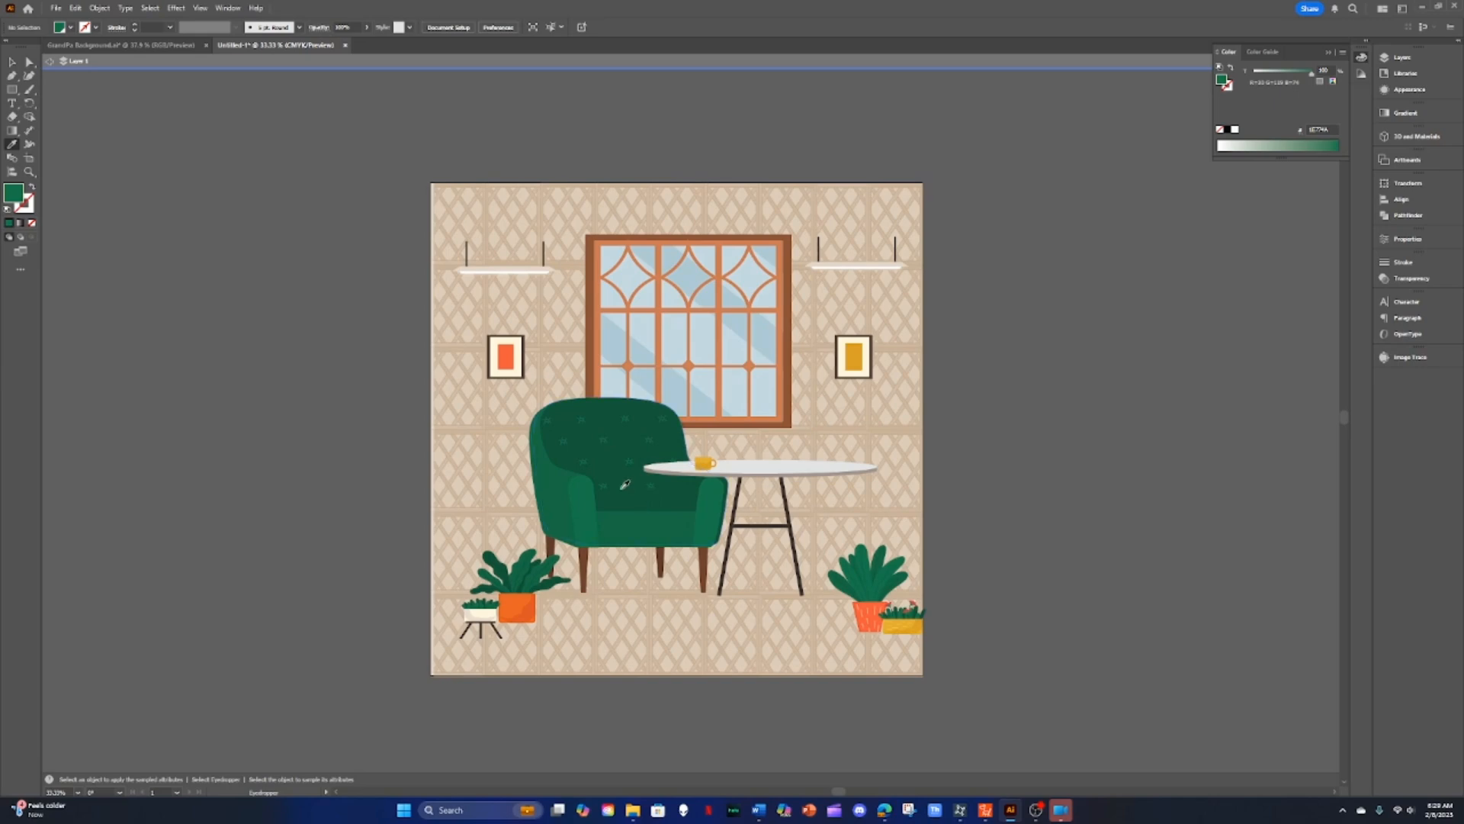
pyautogui.click(10, 63)
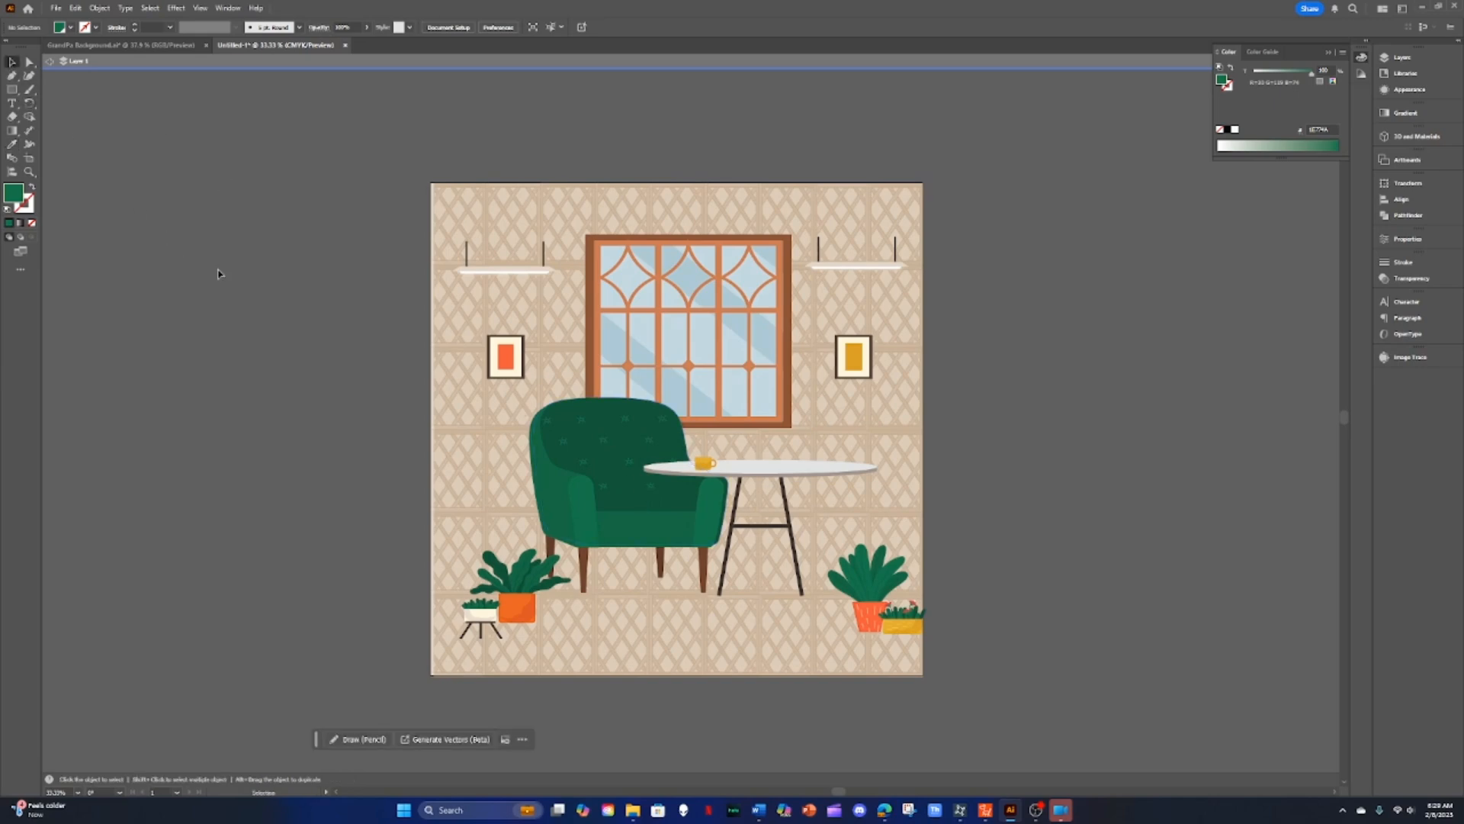
pyautogui.click(640, 515)
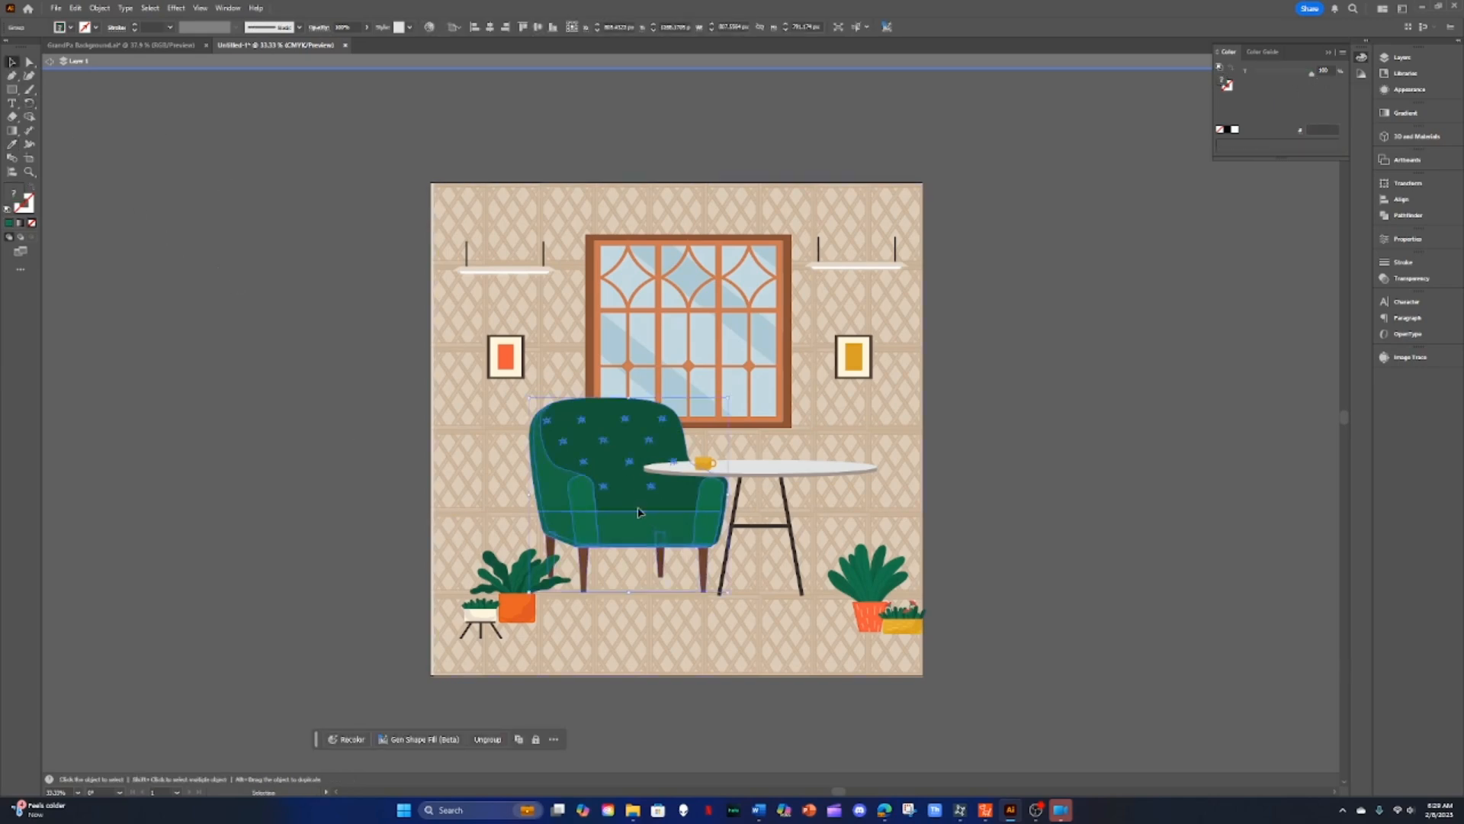
pyautogui.moveTo(639, 513); pyautogui.dragTo(614, 515)
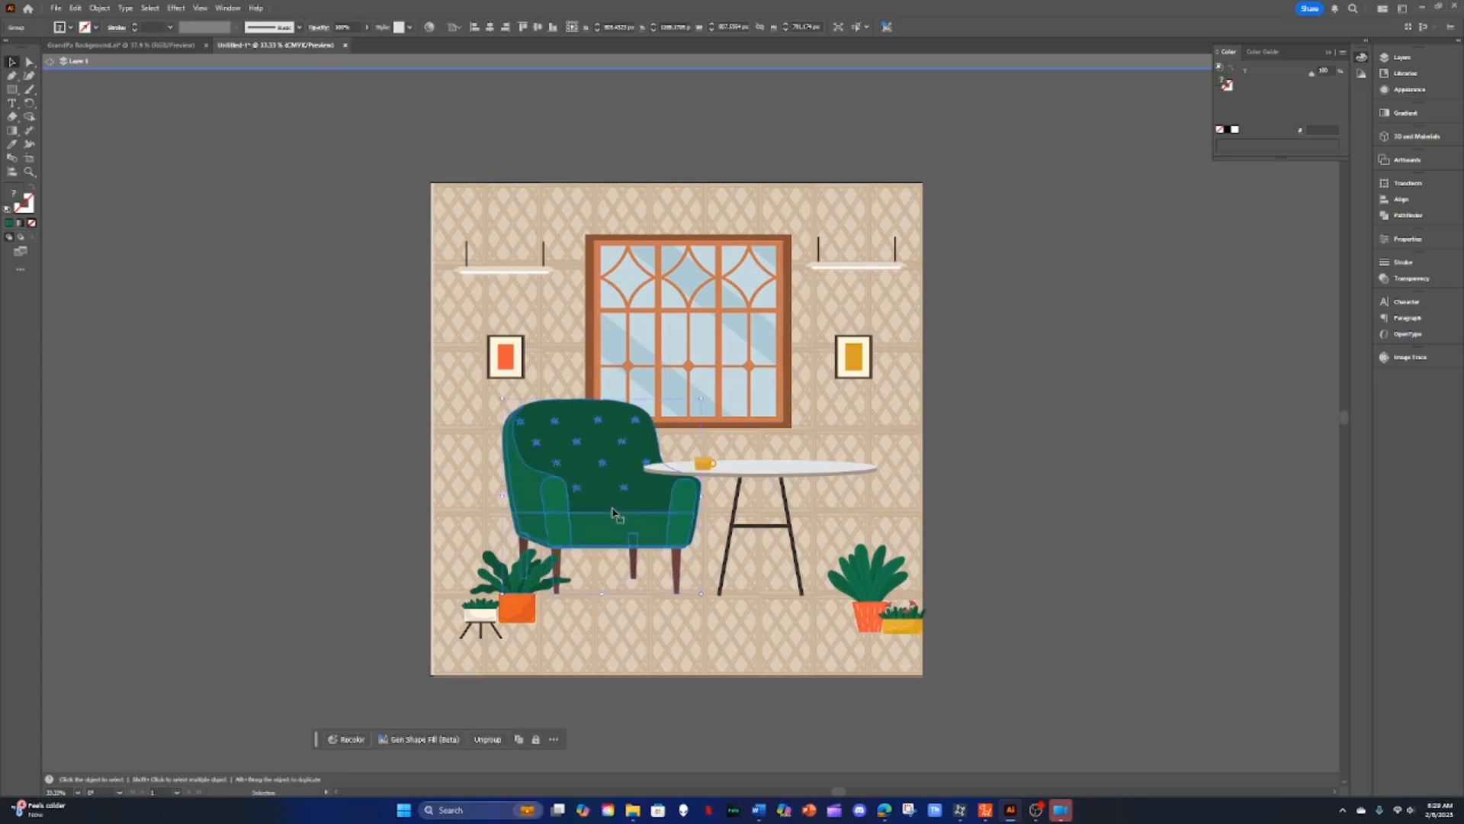
# Step: Widen both wall shelves beside the window and nudge the potted plants in the right corner
pyautogui.click(496, 272)
pyautogui.moveTo(556, 241)
pyautogui.mouseDown()
pyautogui.moveTo(602, 229)
pyautogui.moveTo(581, 233)
pyautogui.mouseUp()
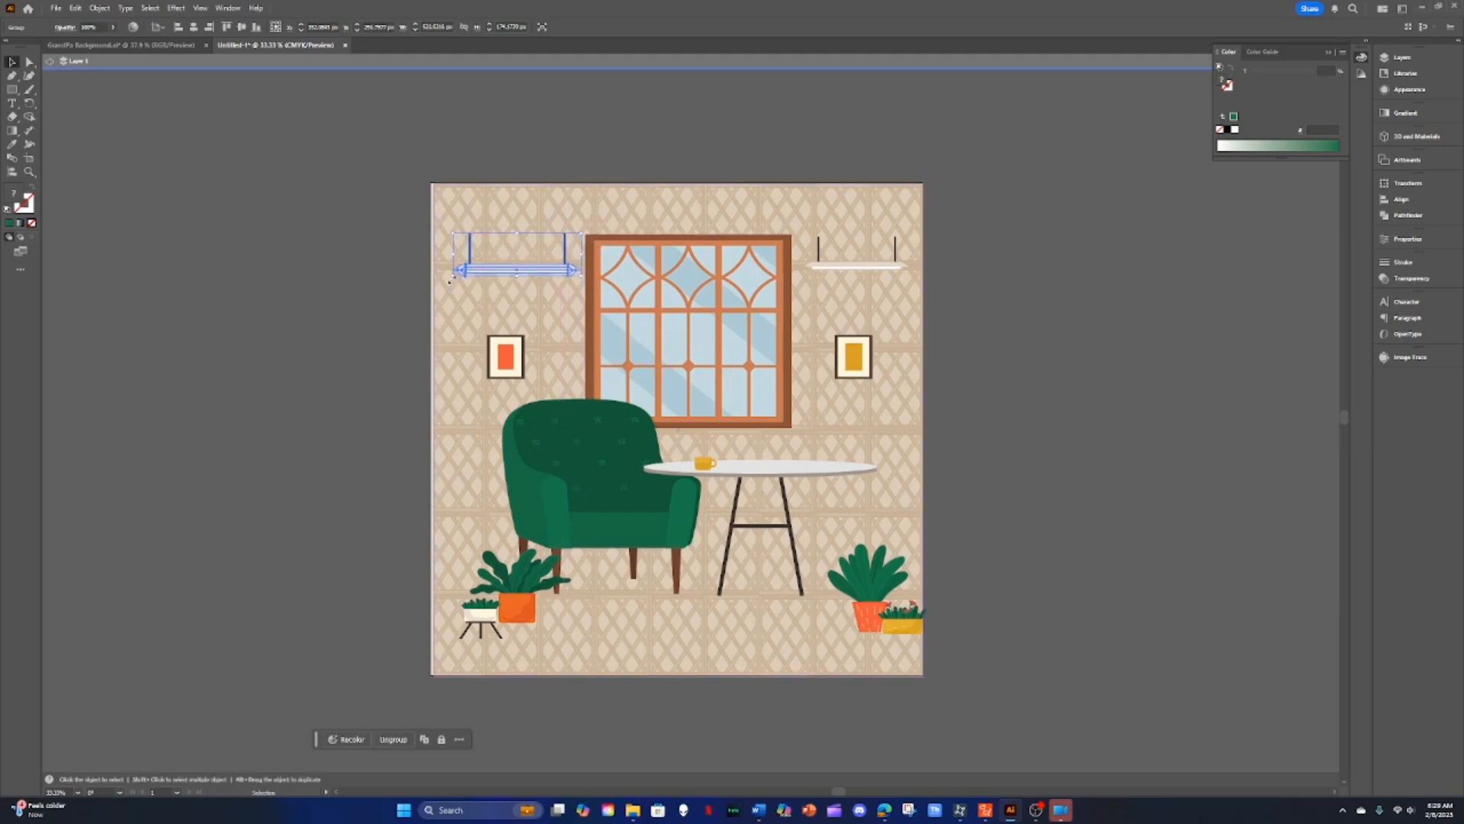
pyautogui.moveTo(455, 274); pyautogui.dragTo(450, 276)
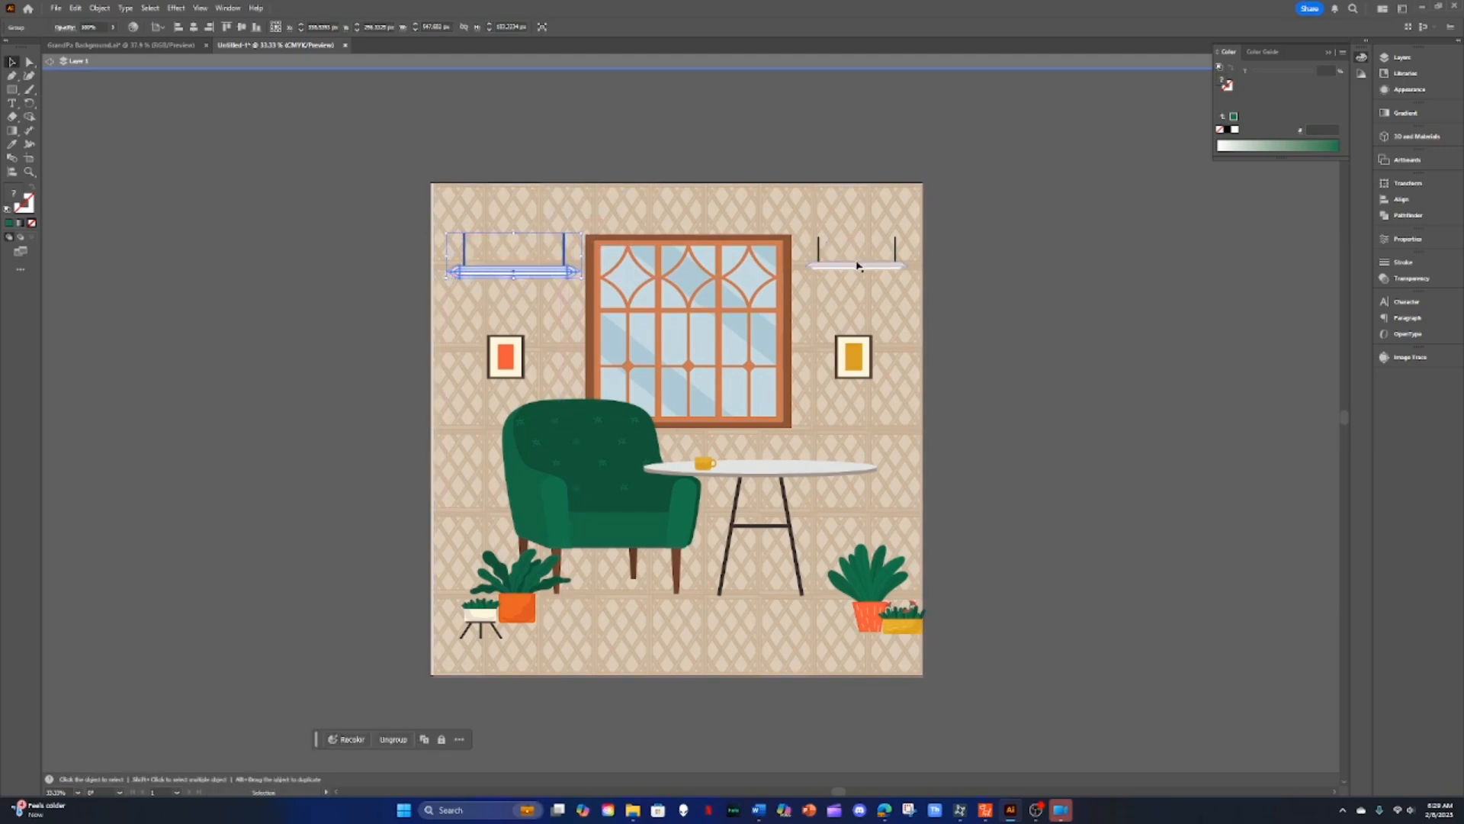
pyautogui.click(819, 251)
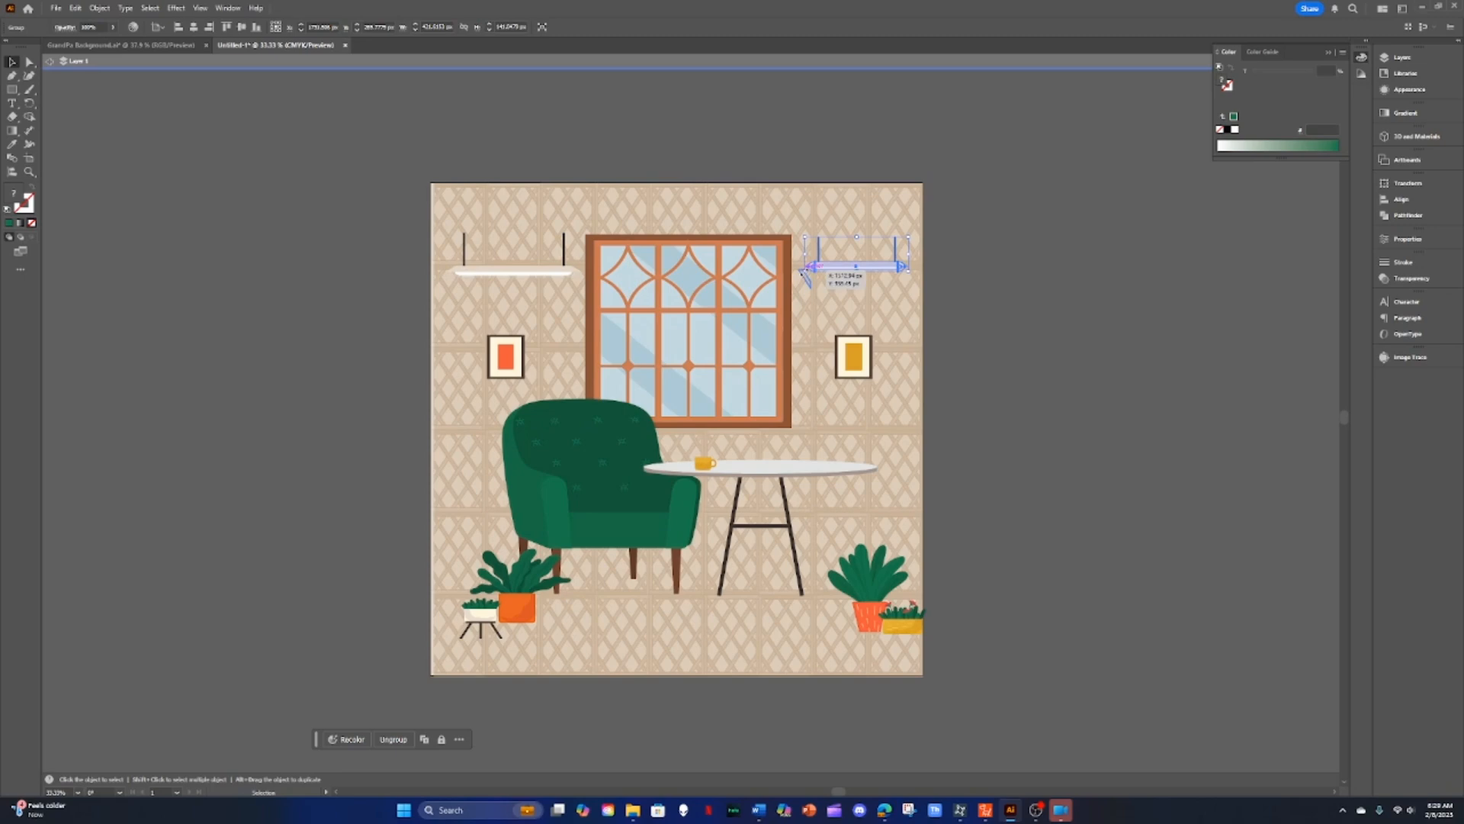
pyautogui.moveTo(810, 267)
pyautogui.mouseDown()
pyautogui.moveTo(795, 271)
pyautogui.moveTo(830, 277)
pyautogui.mouseUp()
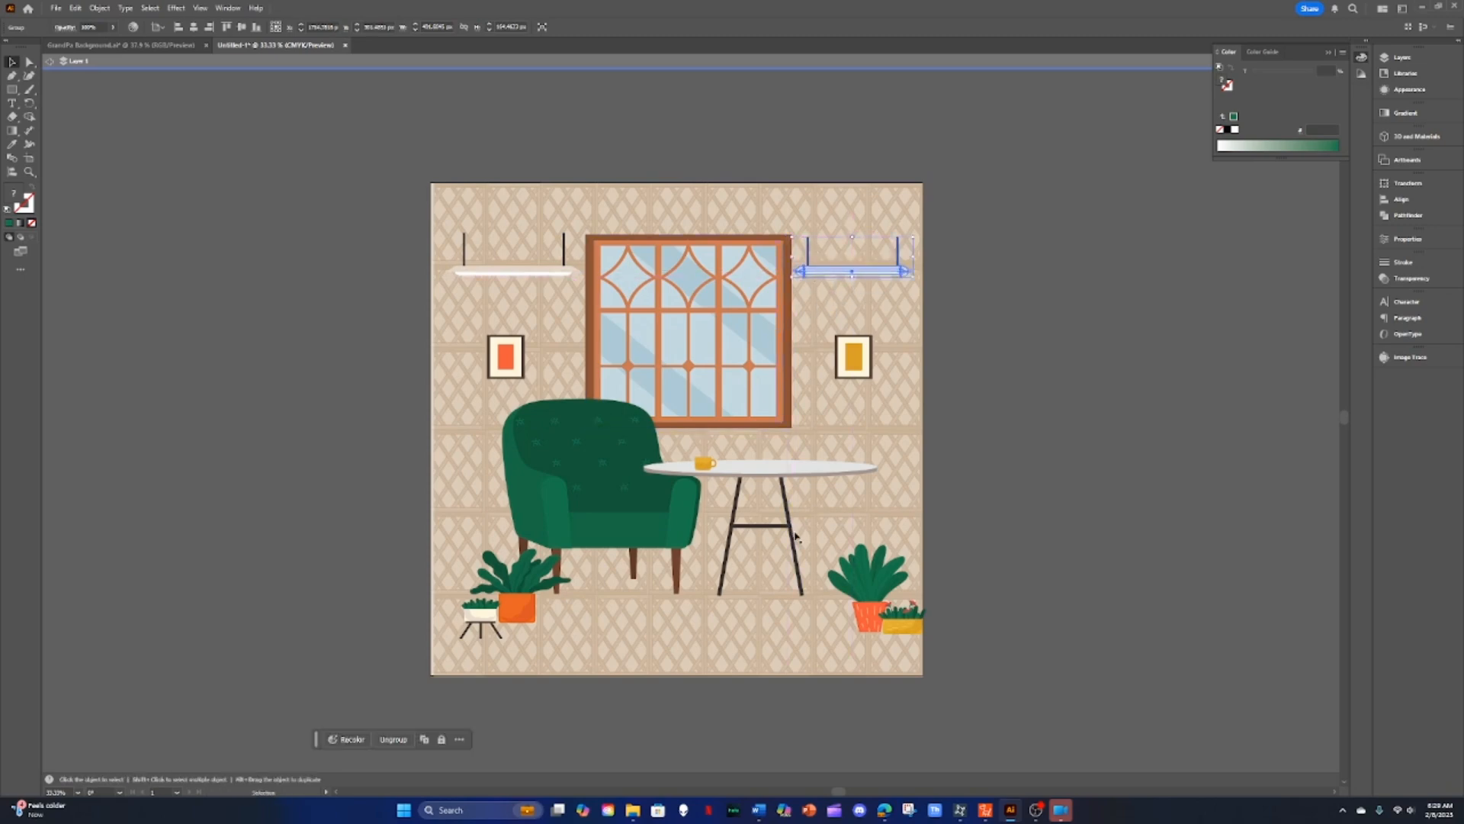
pyautogui.moveTo(865, 622); pyautogui.dragTo(900, 627)
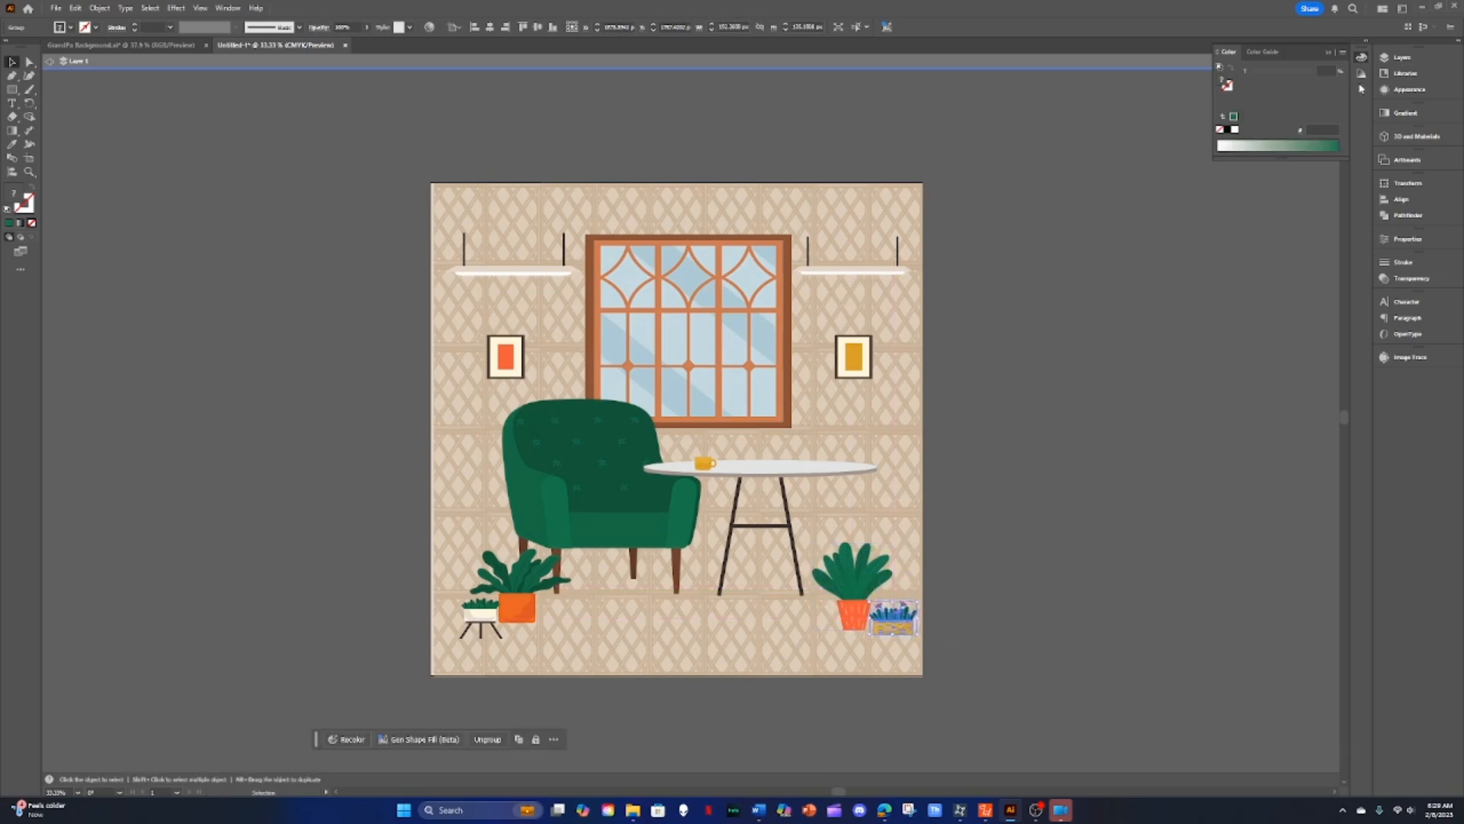
# Step: Open the Layers panel and exit isolation mode
pyautogui.click(1402, 57)
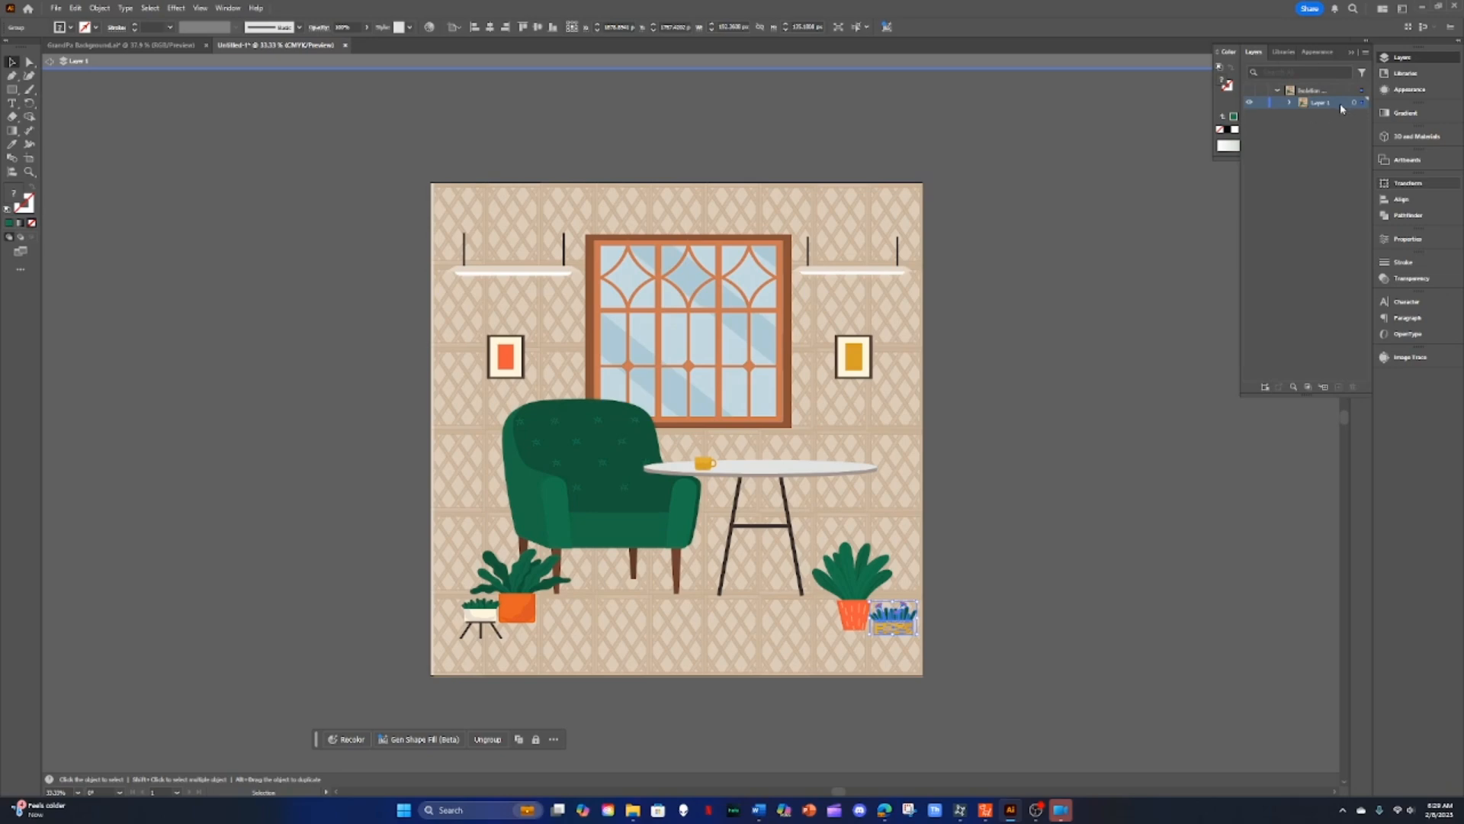
pyautogui.click(1366, 54)
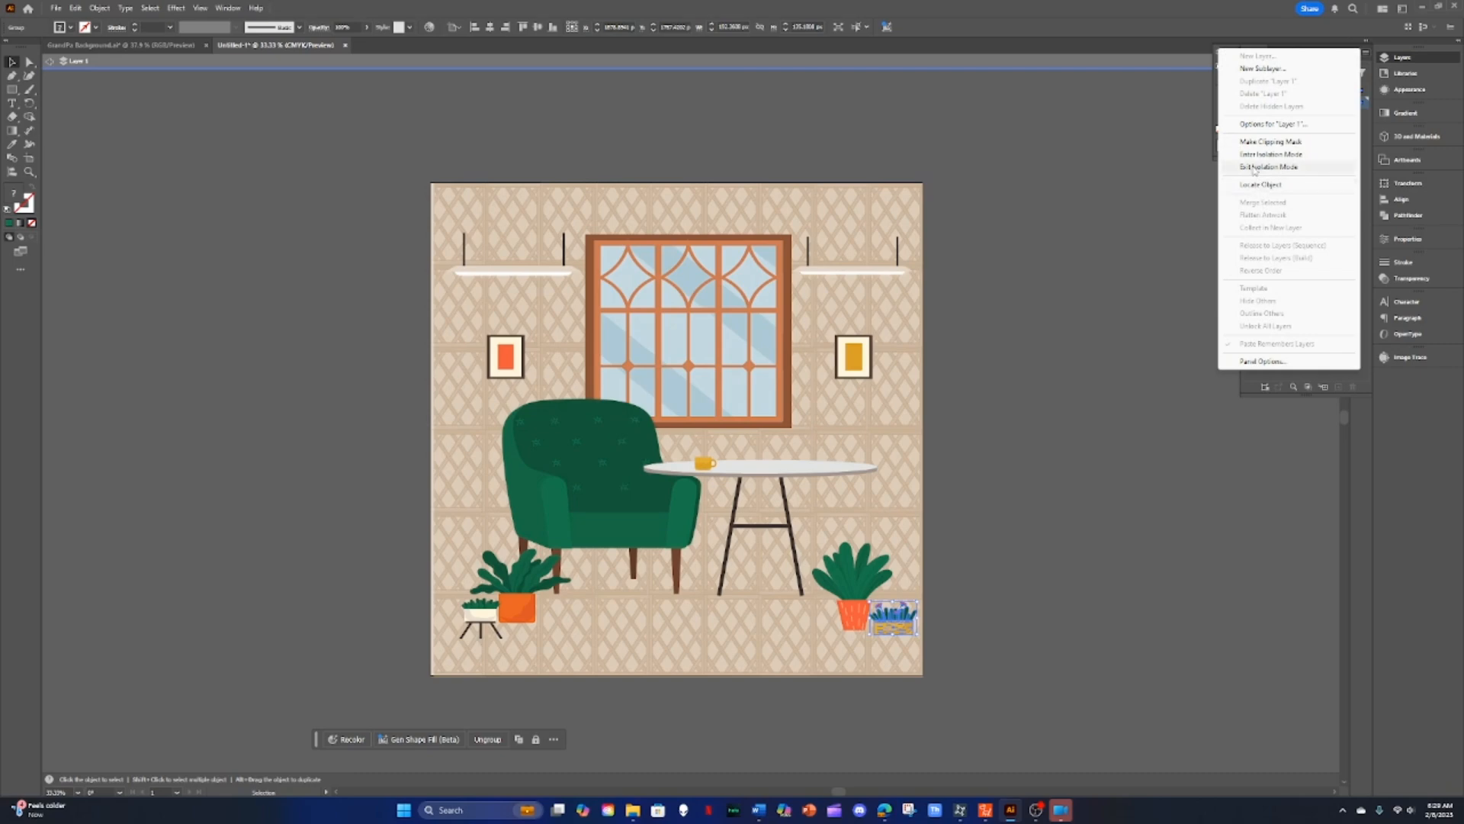
pyautogui.click(1154, 227)
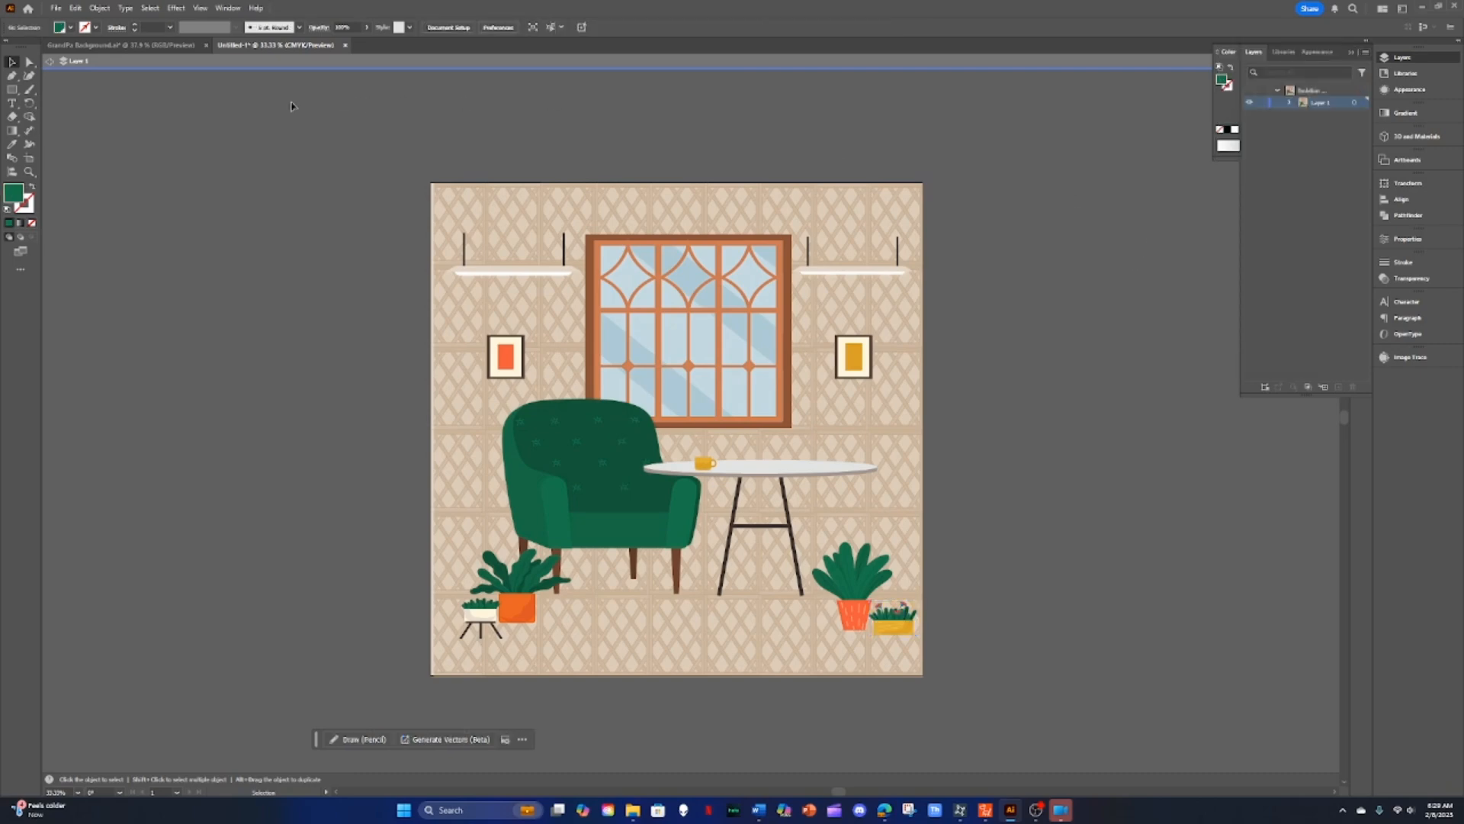
pyautogui.click(48, 61)
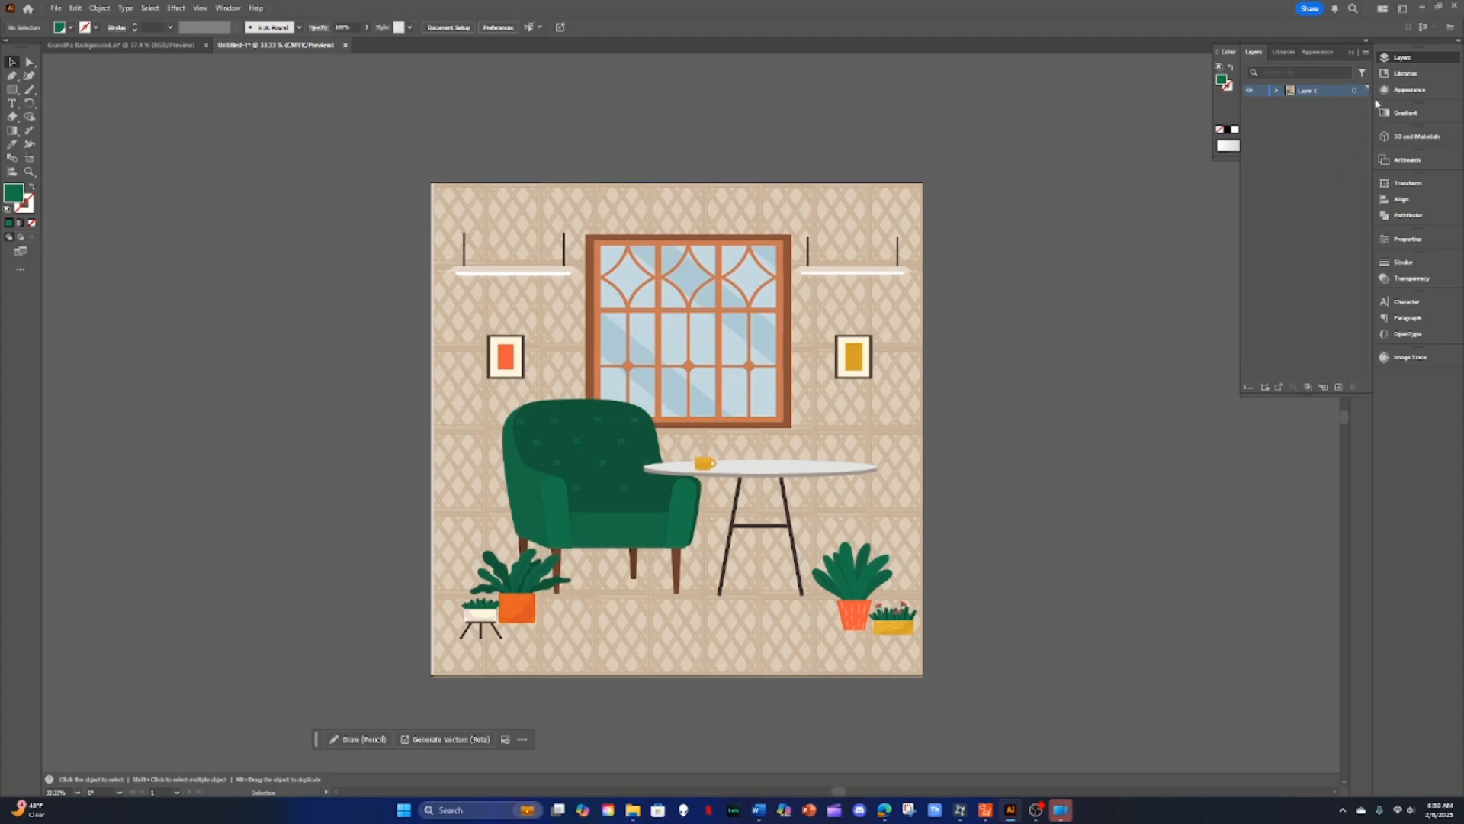
# Step: Release Layer 1's objects to layers in sequence, then hide the bottom background layer
pyautogui.click(1366, 52)
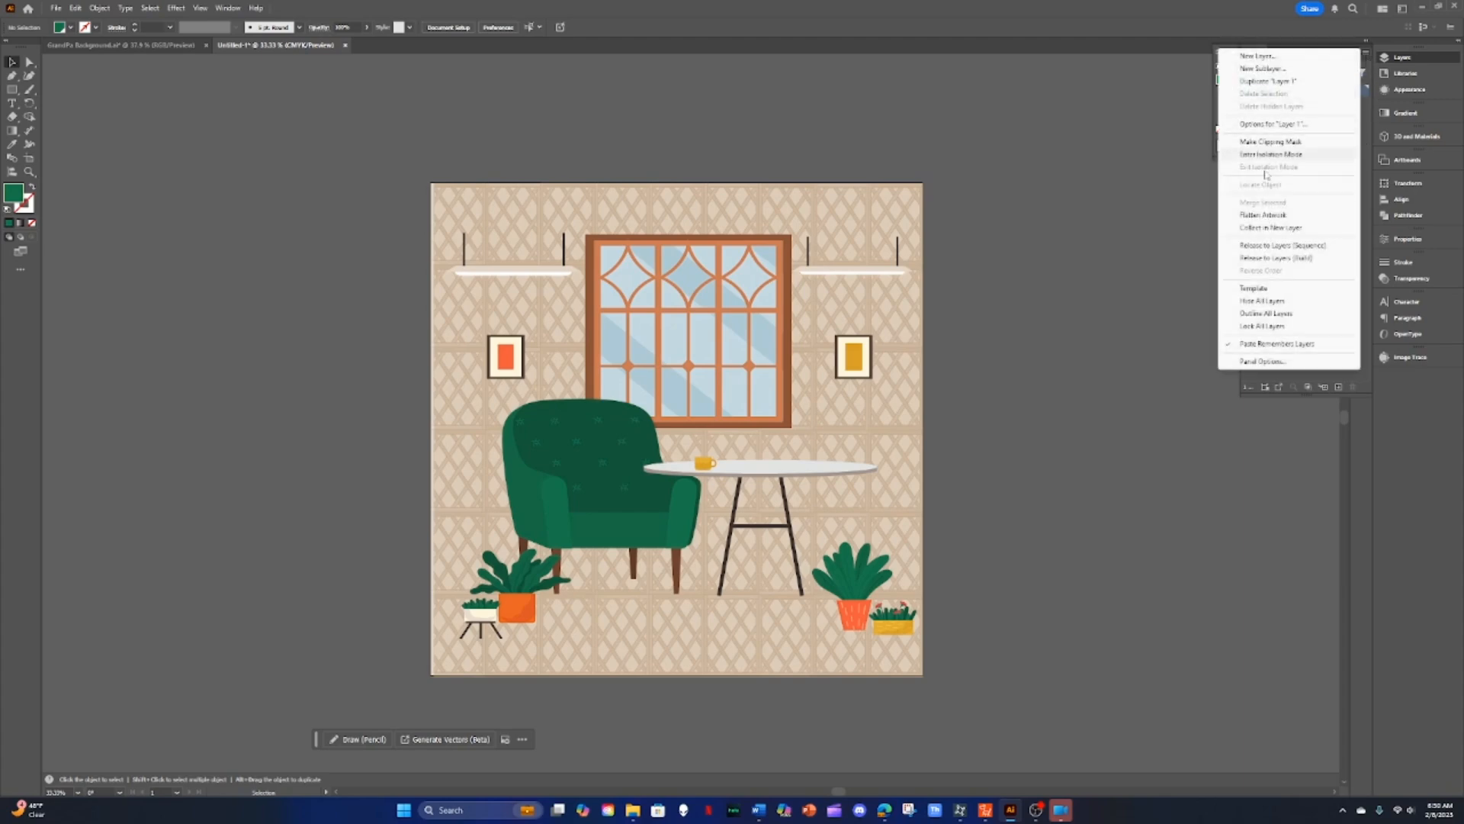
pyautogui.click(1259, 246)
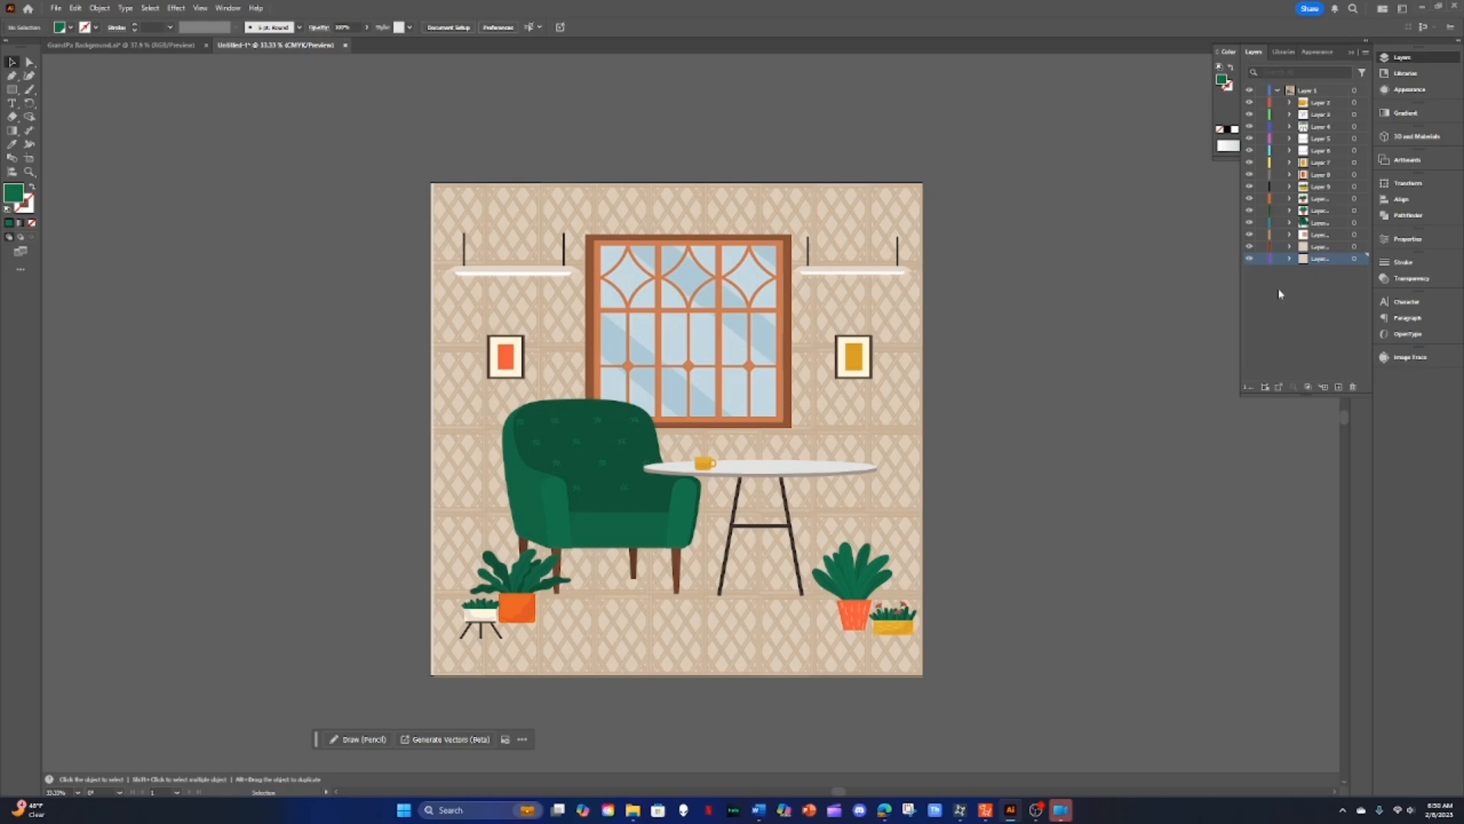
pyautogui.click(1250, 259)
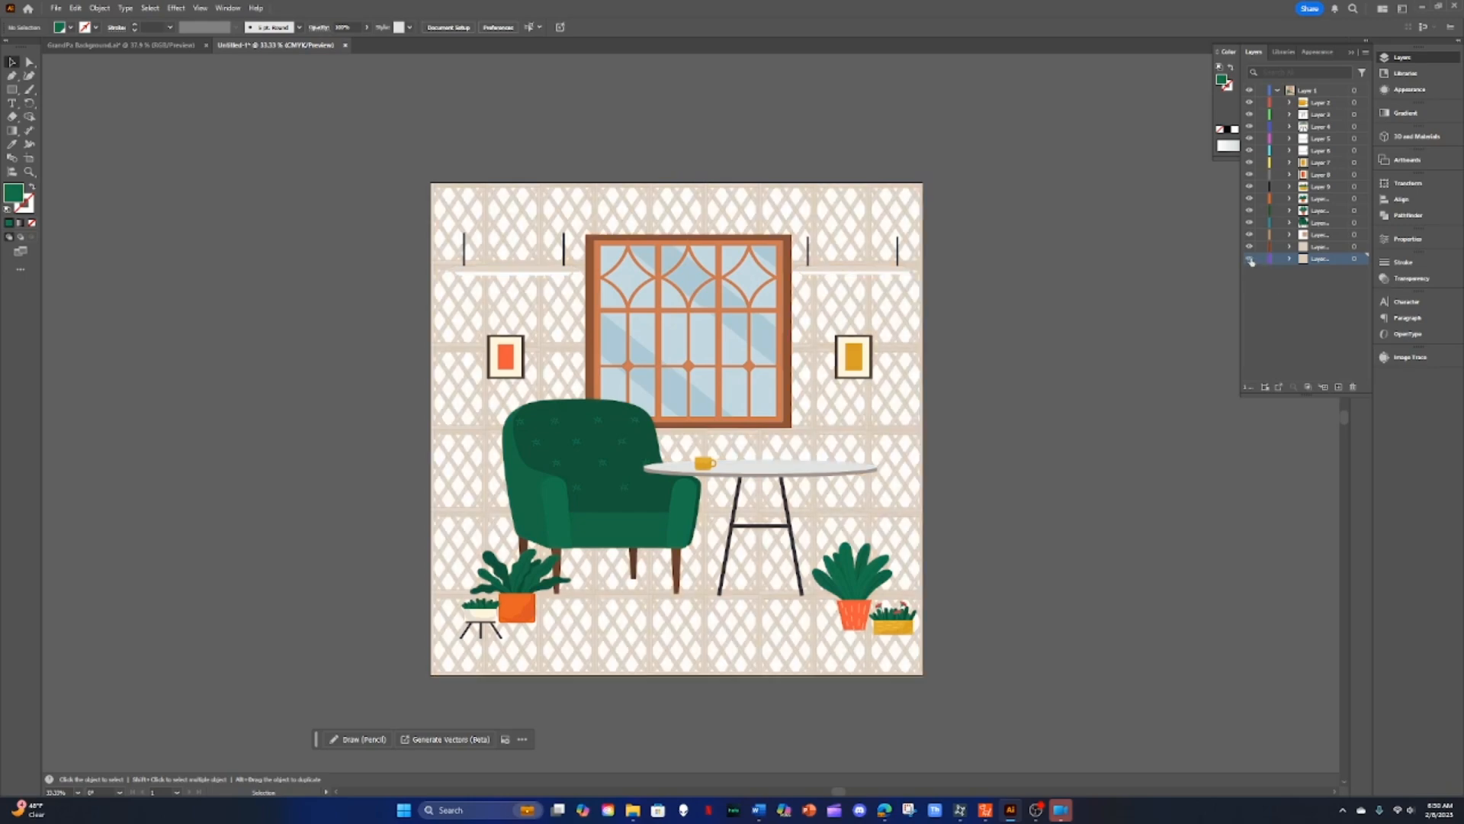
# Step: Unhide the bottom background layer and open the Asset Export panel
pyautogui.click(1250, 259)
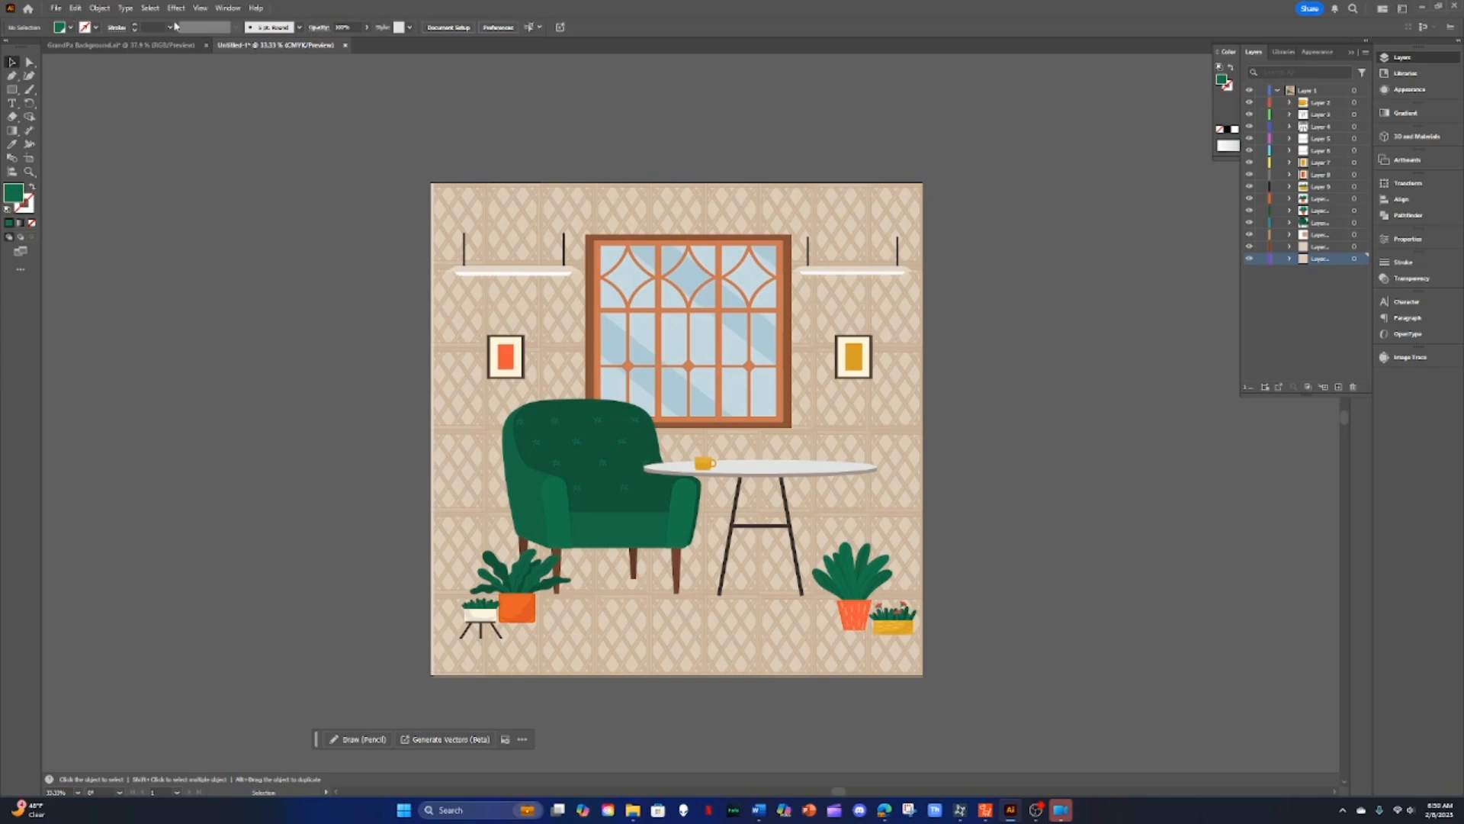
pyautogui.click(230, 10)
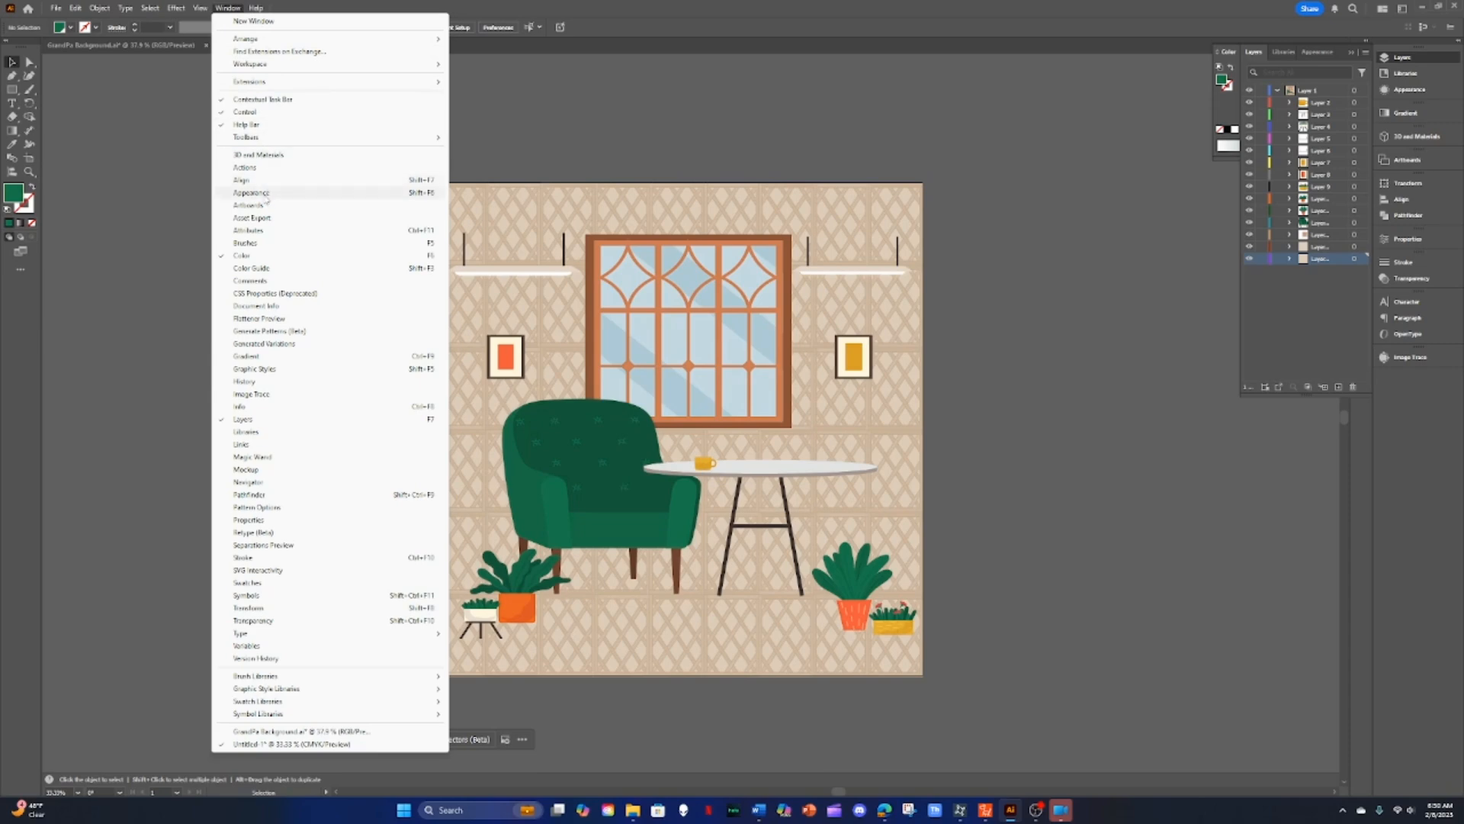
pyautogui.click(254, 219)
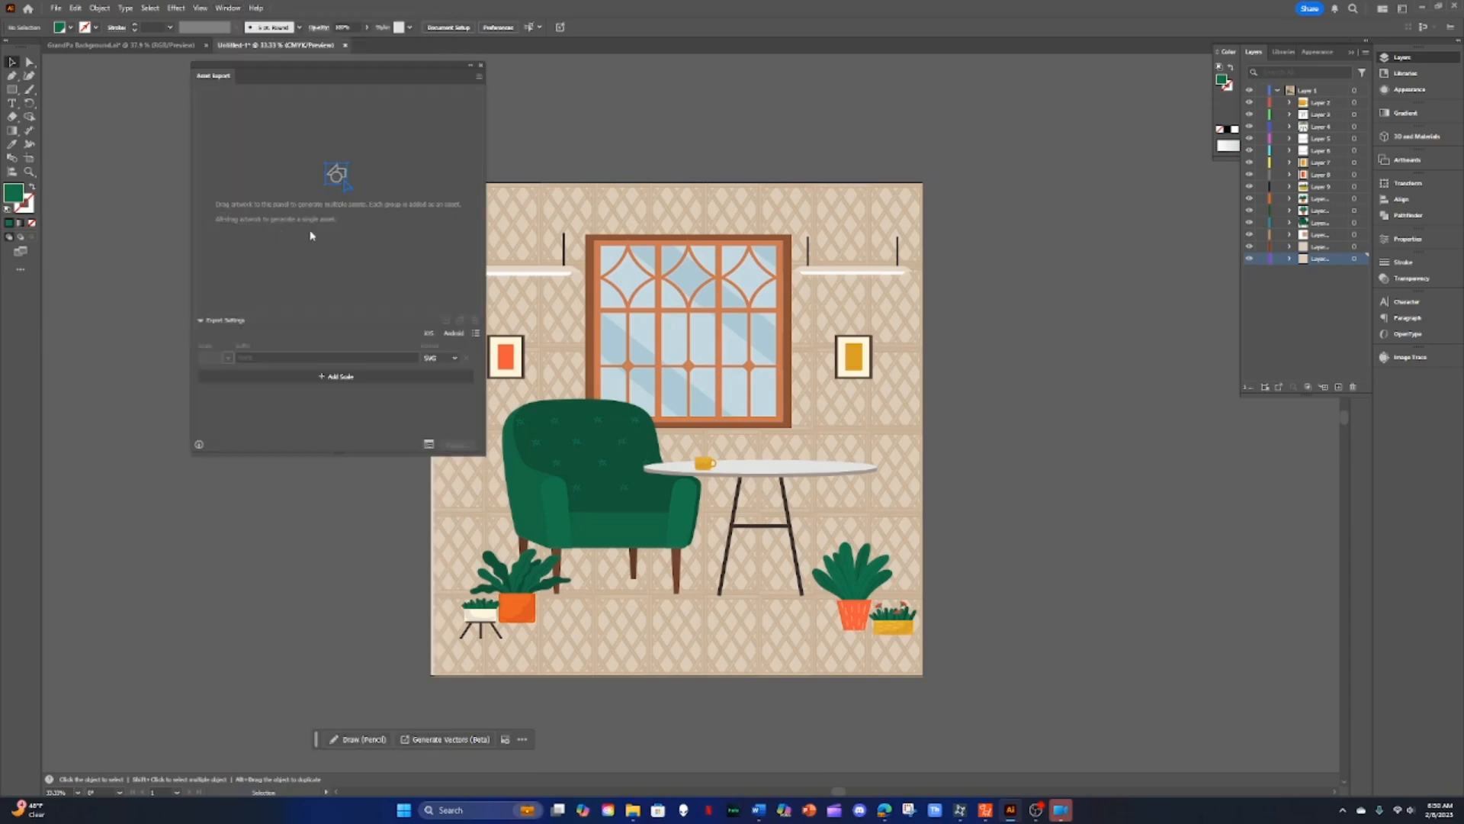
# Step: Add the window to Asset Export and name the asset Window
pyautogui.click(656, 291)
pyautogui.moveTo(656, 291); pyautogui.dragTo(390, 192)
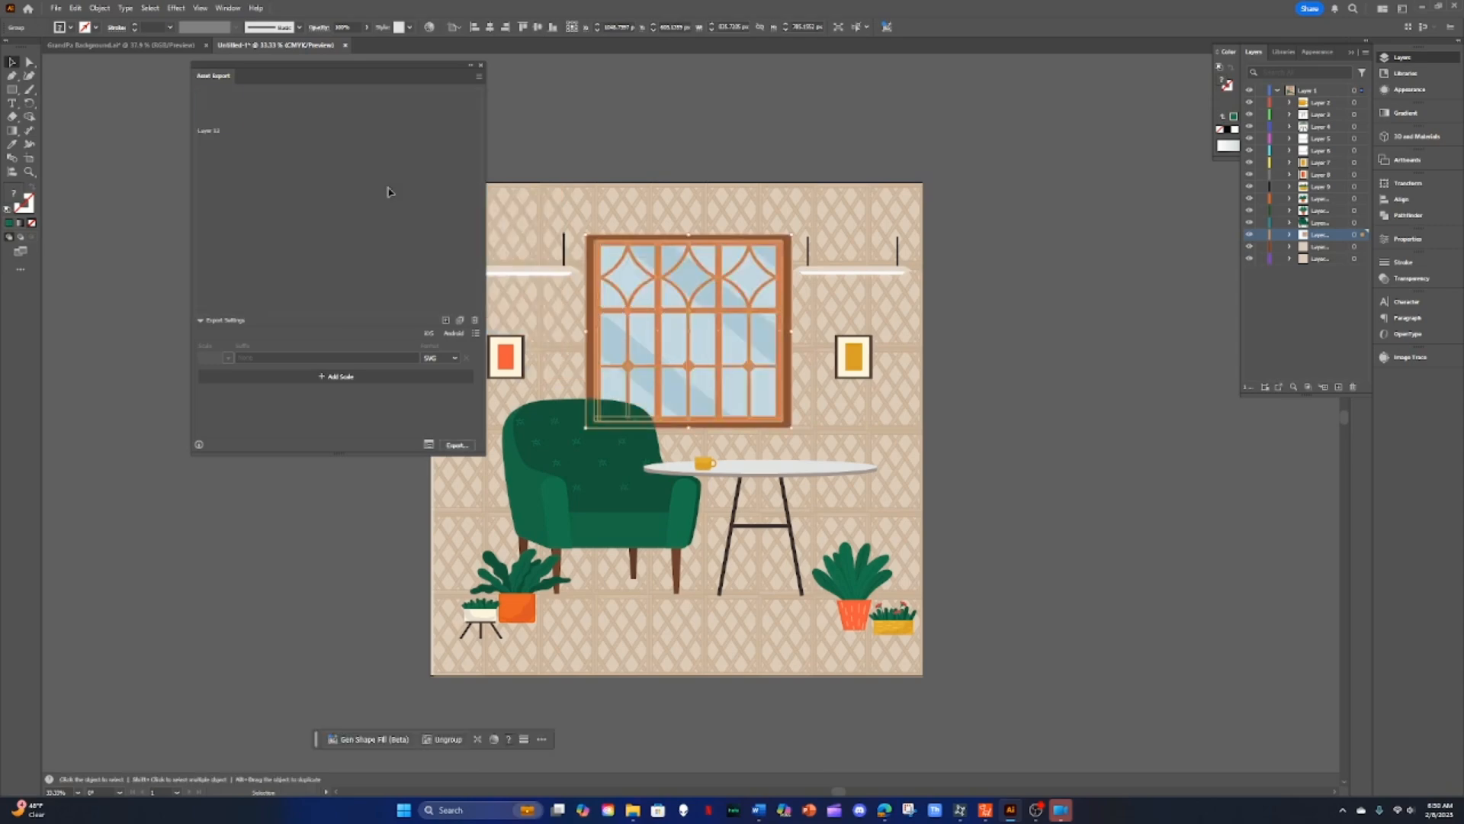
pyautogui.doubleClick(209, 130)
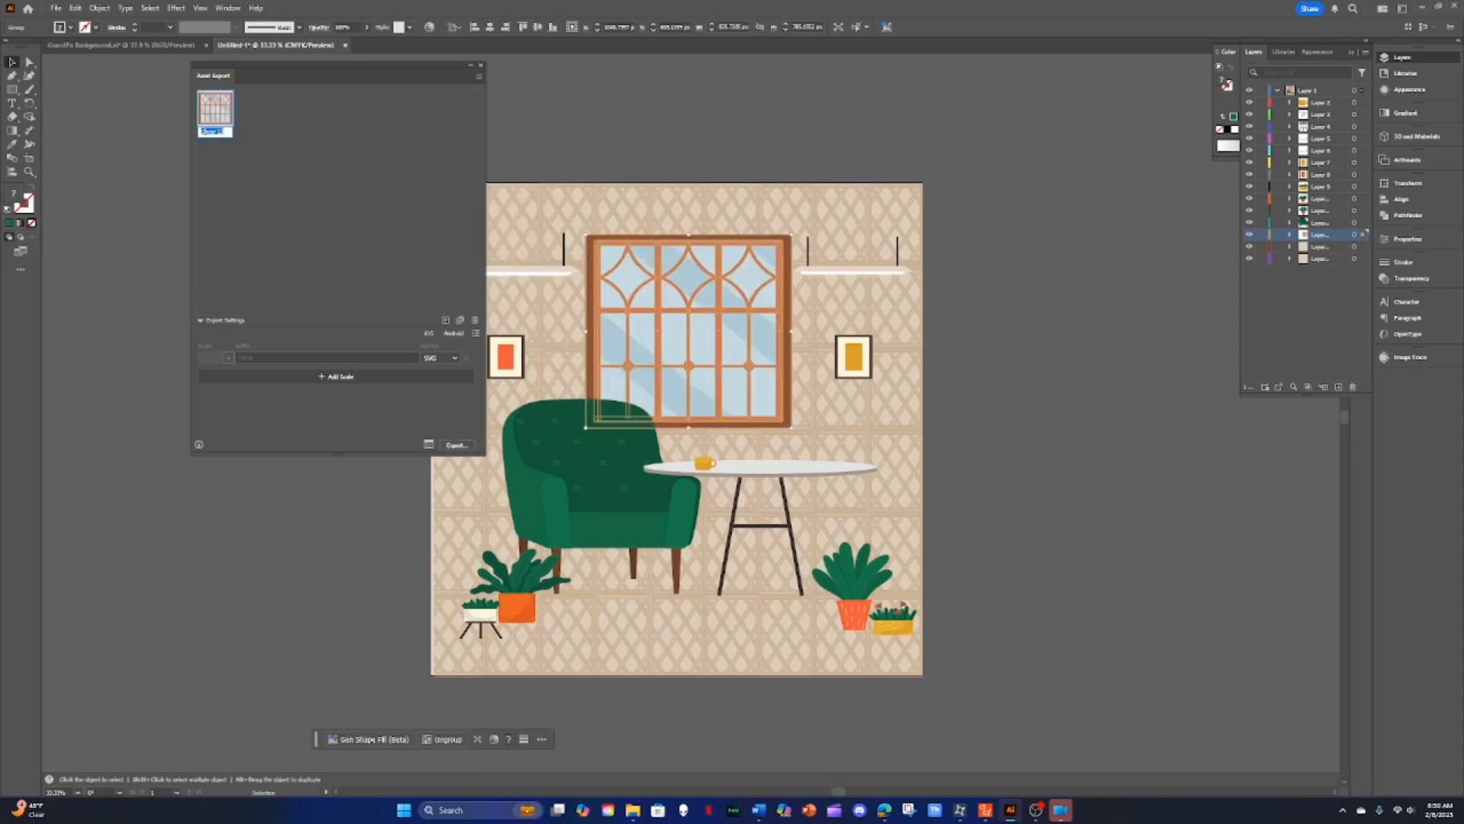
pyautogui.write('Window')
pyautogui.click(320, 198)
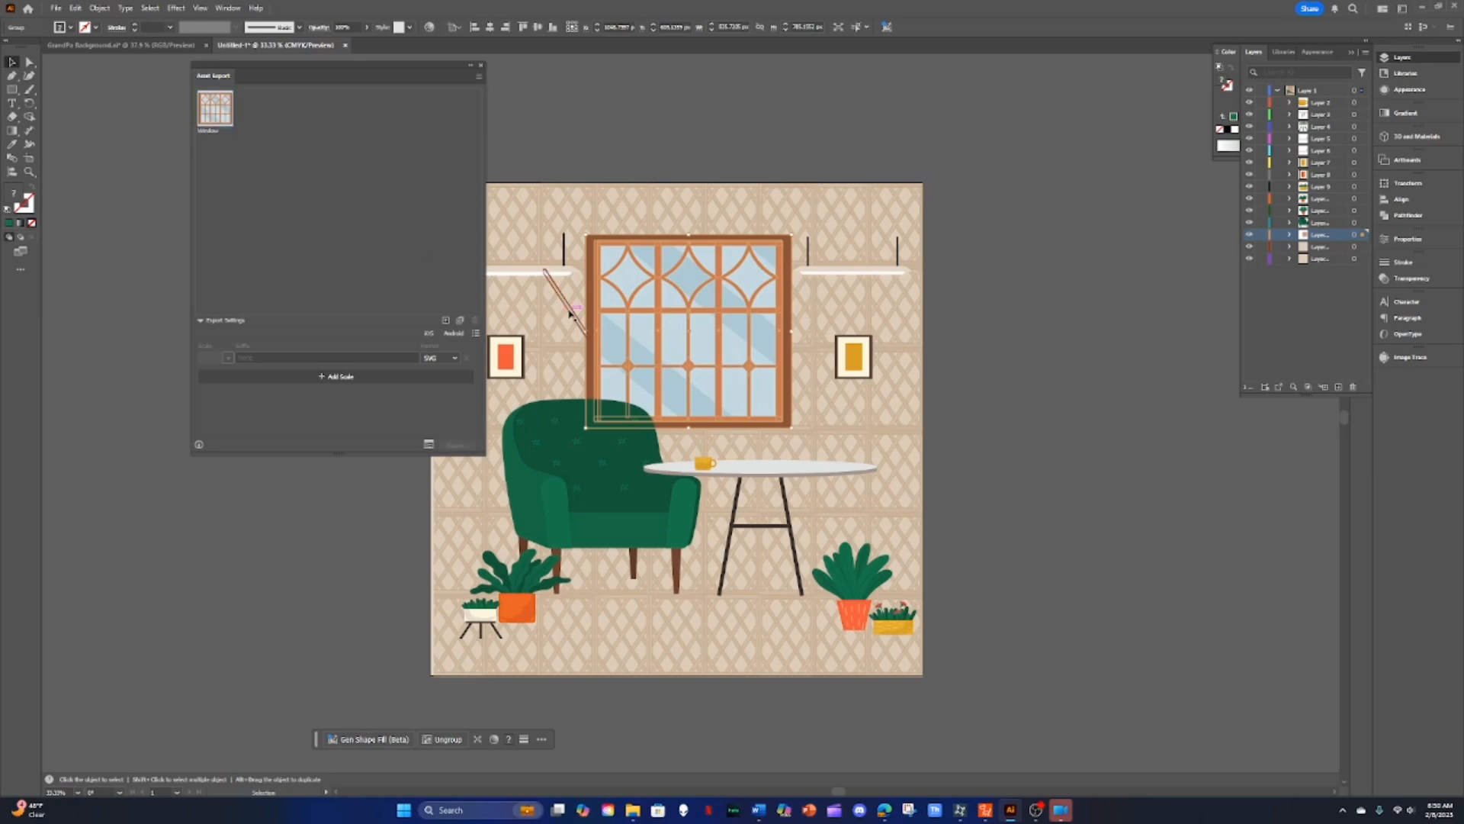
# Step: Add the left wall shelf to Asset Export and name the asset Ceiling Light
pyautogui.moveTo(543, 275); pyautogui.dragTo(376, 216)
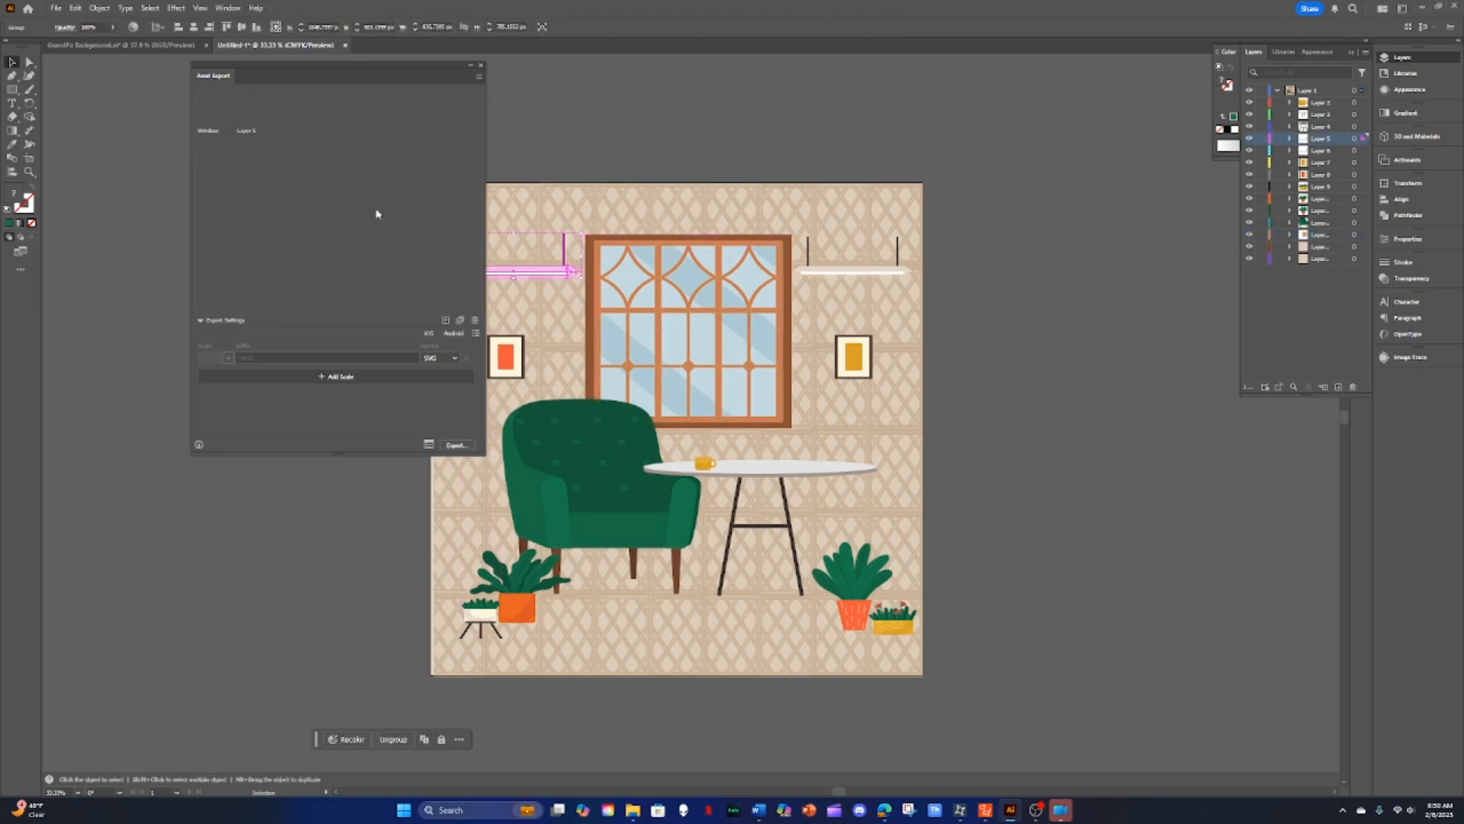
pyautogui.doubleClick(245, 130)
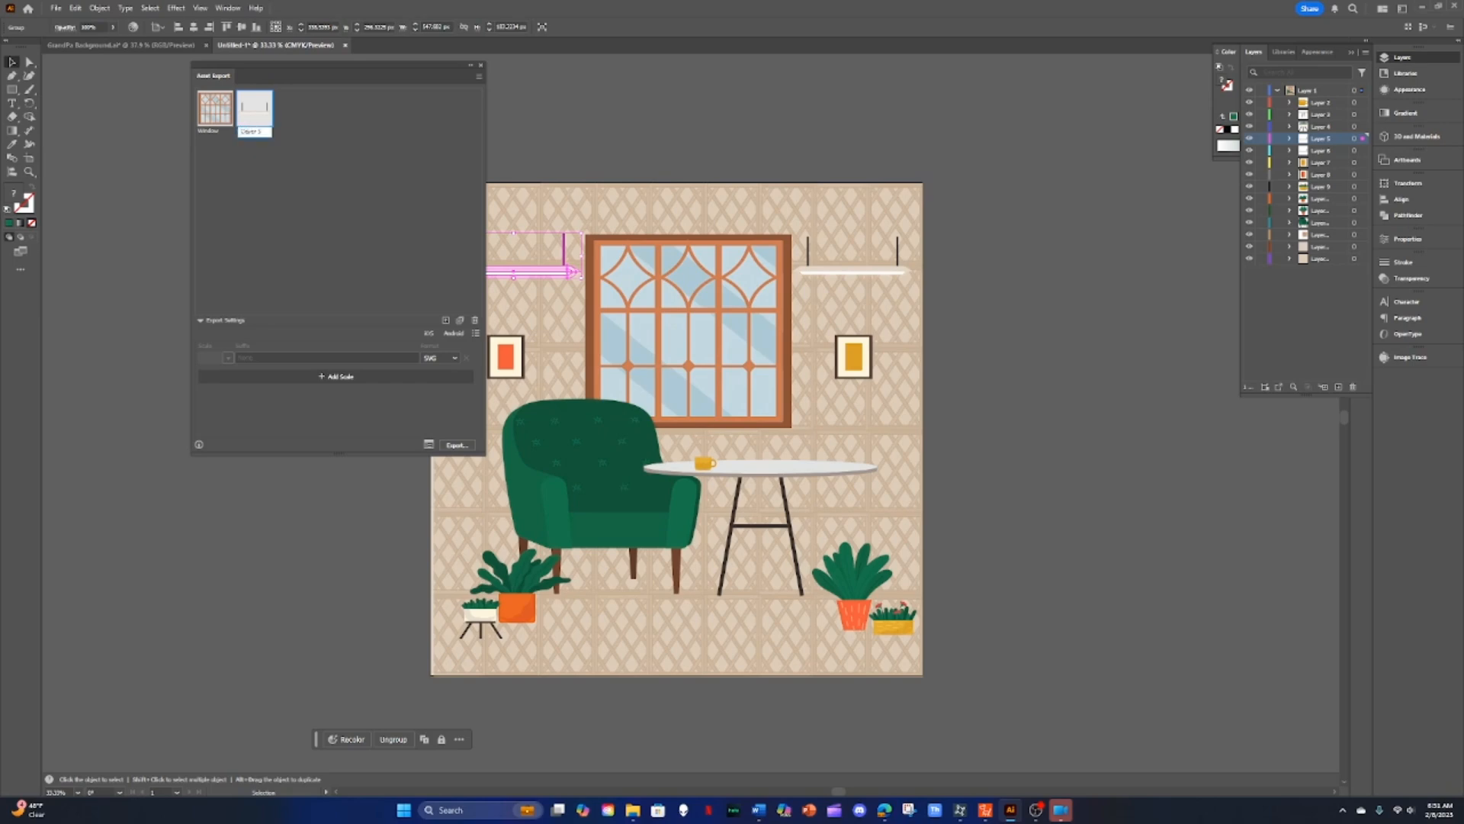
pyautogui.write('Ceiling Ligtht')
pyautogui.press('BackSpace')
pyautogui.click(373, 232)
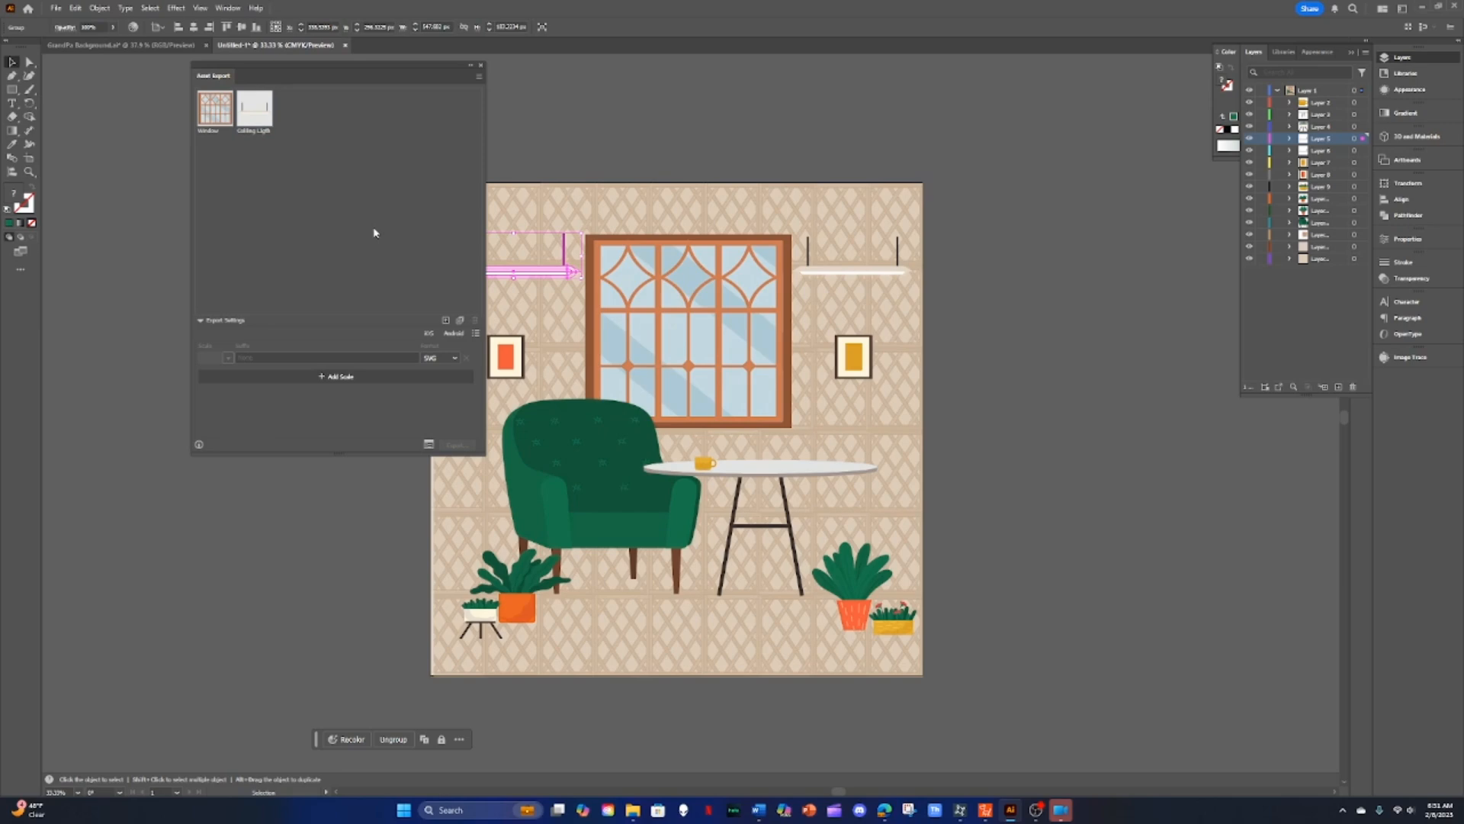
# Step: Add the left wall picture to Asset Export and name the asset Wall Picture
pyautogui.click(510, 359)
pyautogui.moveTo(509, 359); pyautogui.dragTo(382, 262)
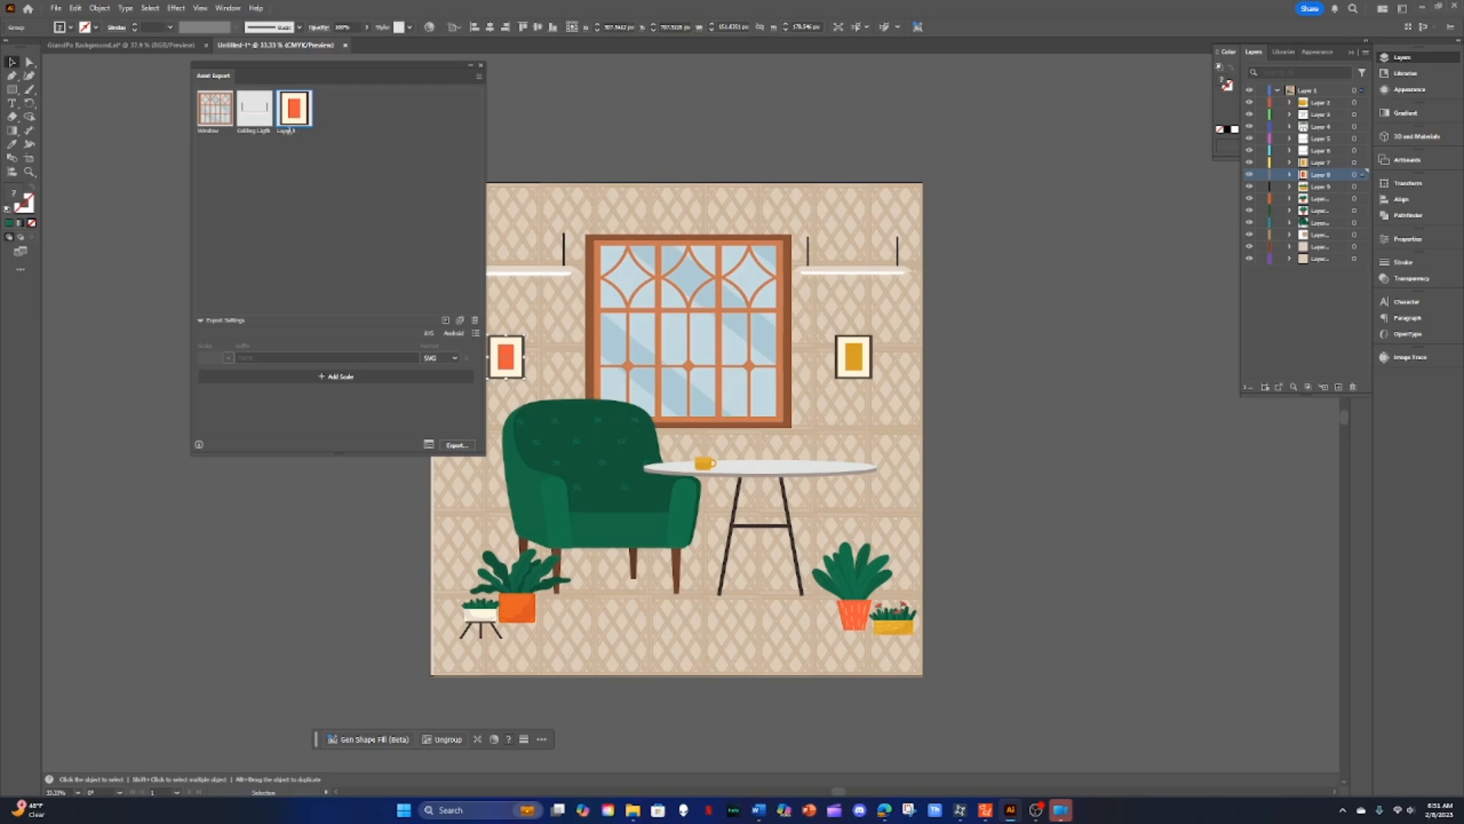
pyautogui.doubleClick(287, 131)
pyautogui.write('Wall Picture')
pyautogui.click(320, 198)
# Step: Add the round table to Asset Export and name the asset Table
pyautogui.click(790, 479)
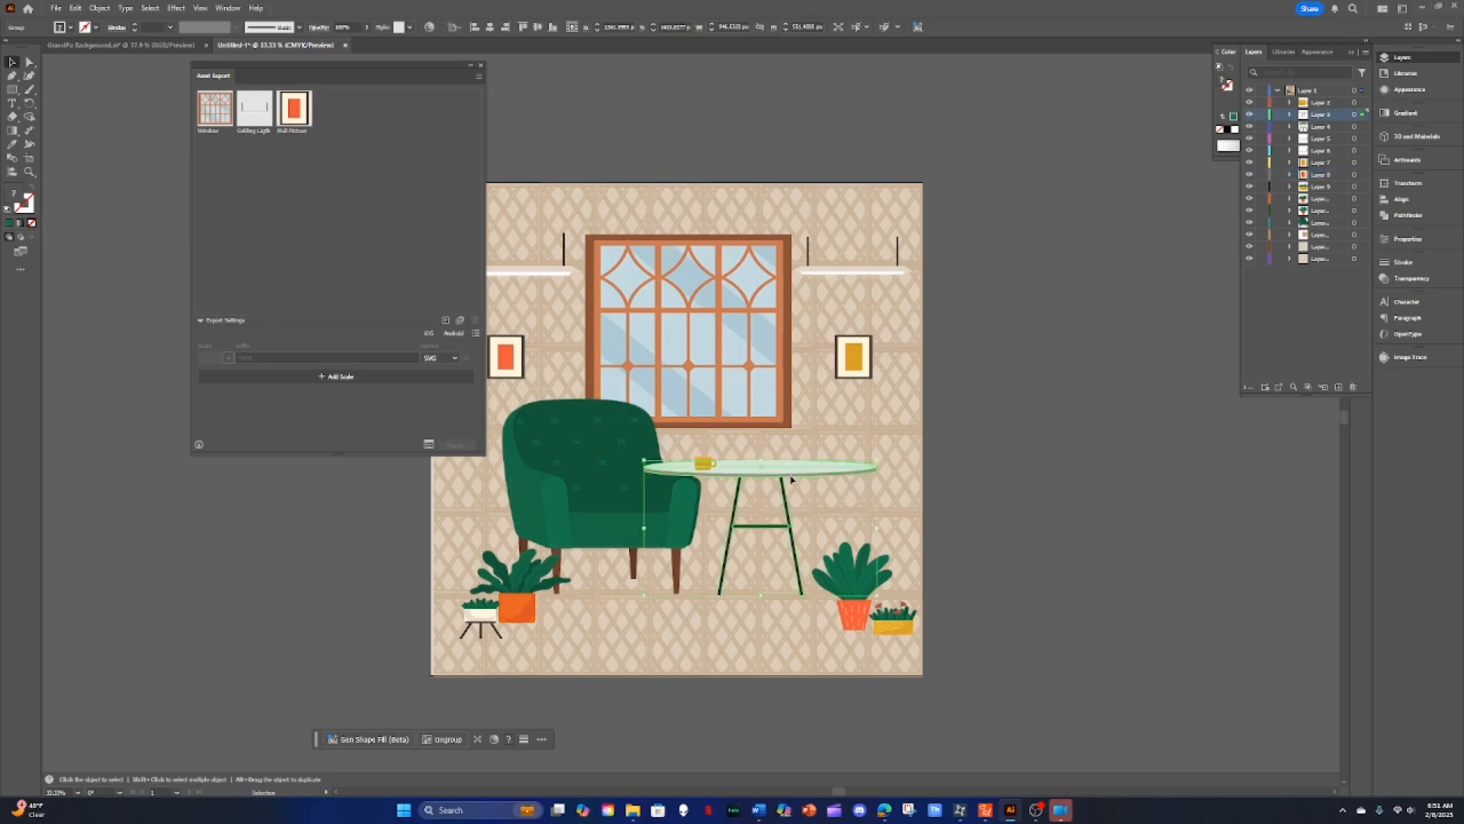
pyautogui.moveTo(791, 479); pyautogui.dragTo(427, 233)
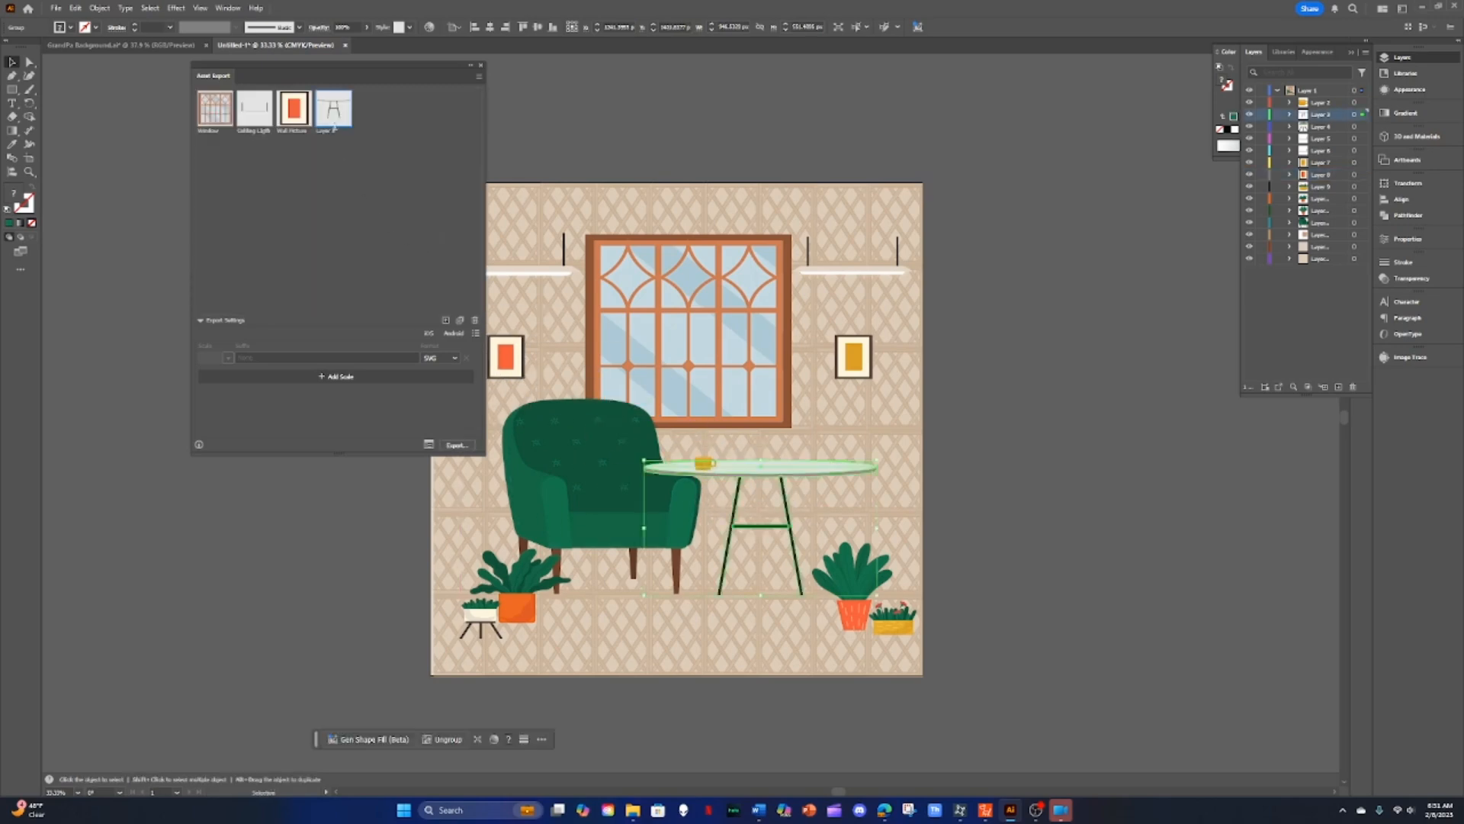
pyautogui.doubleClick(325, 131)
pyautogui.press('Return')
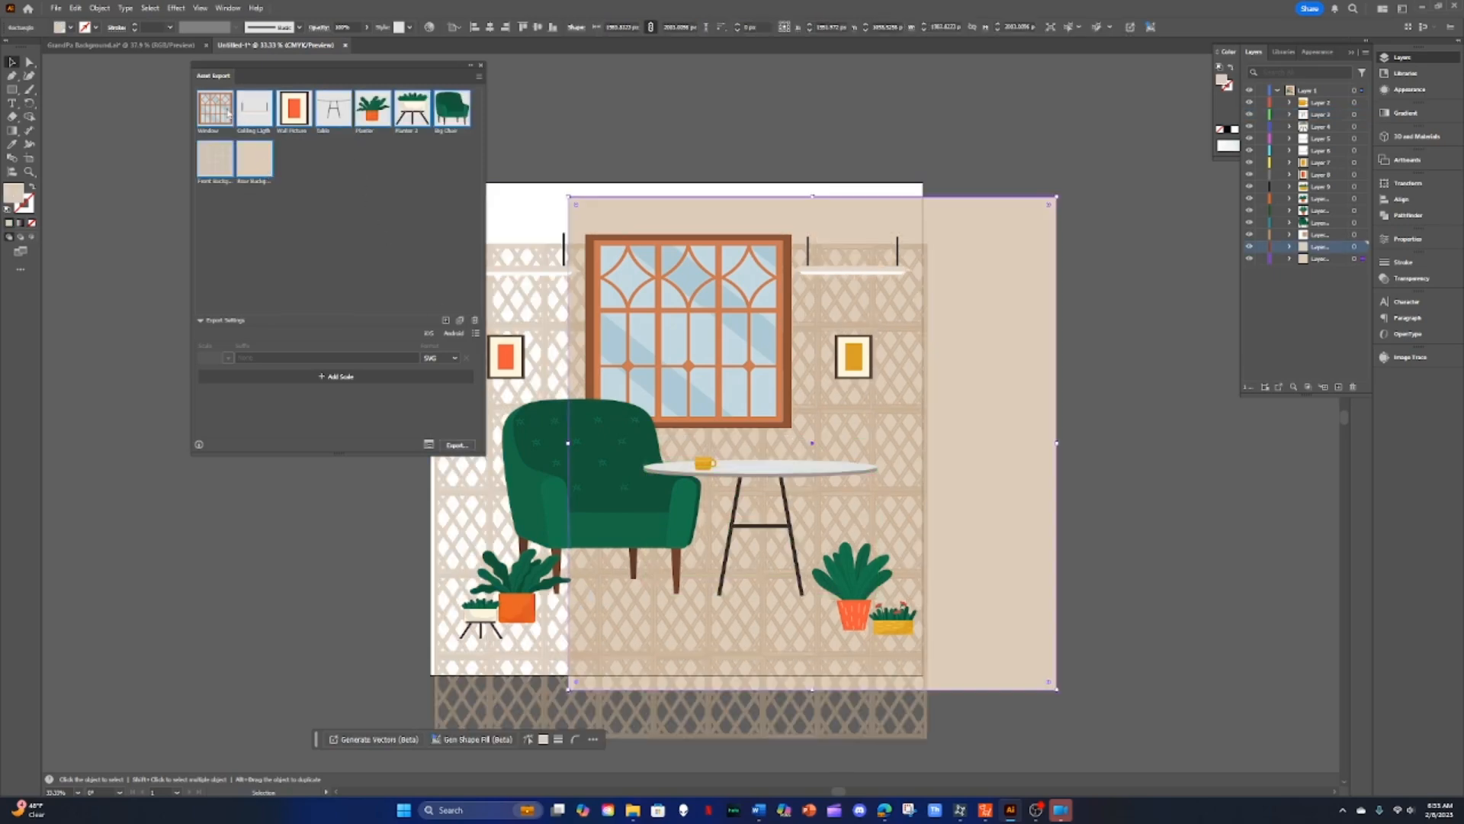
# Step: Select all the assets in the Asset Export panel and start exporting them
pyautogui.click(225, 113)
pyautogui.keyDown('shift'); pyautogui.click(257, 172); pyautogui.keyUp('shift')
pyautogui.click(456, 445)
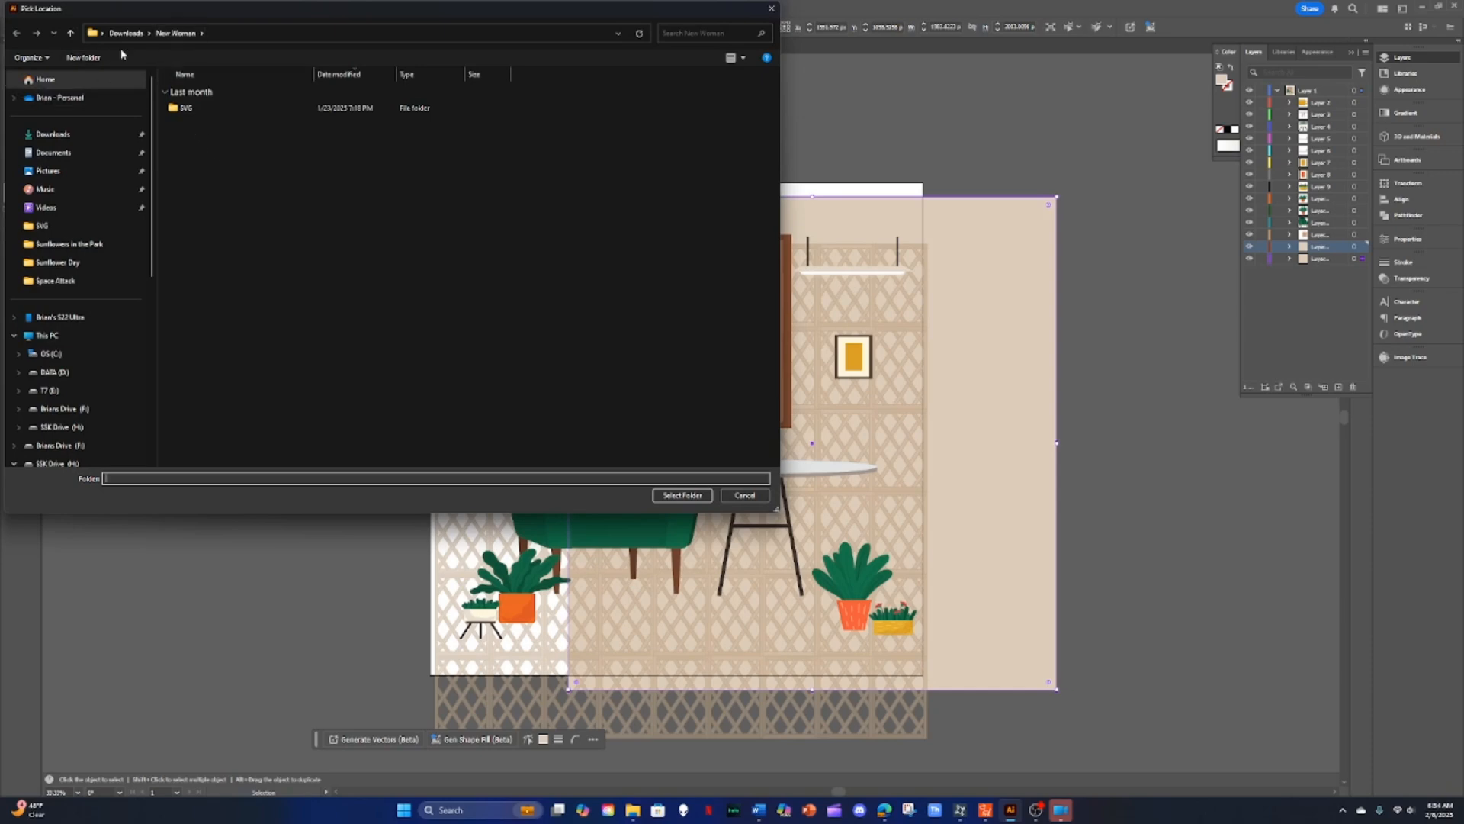
# Step: Create a new folder named Grandpa Living Room inside Downloads in the export location dialog
pyautogui.click(53, 136)
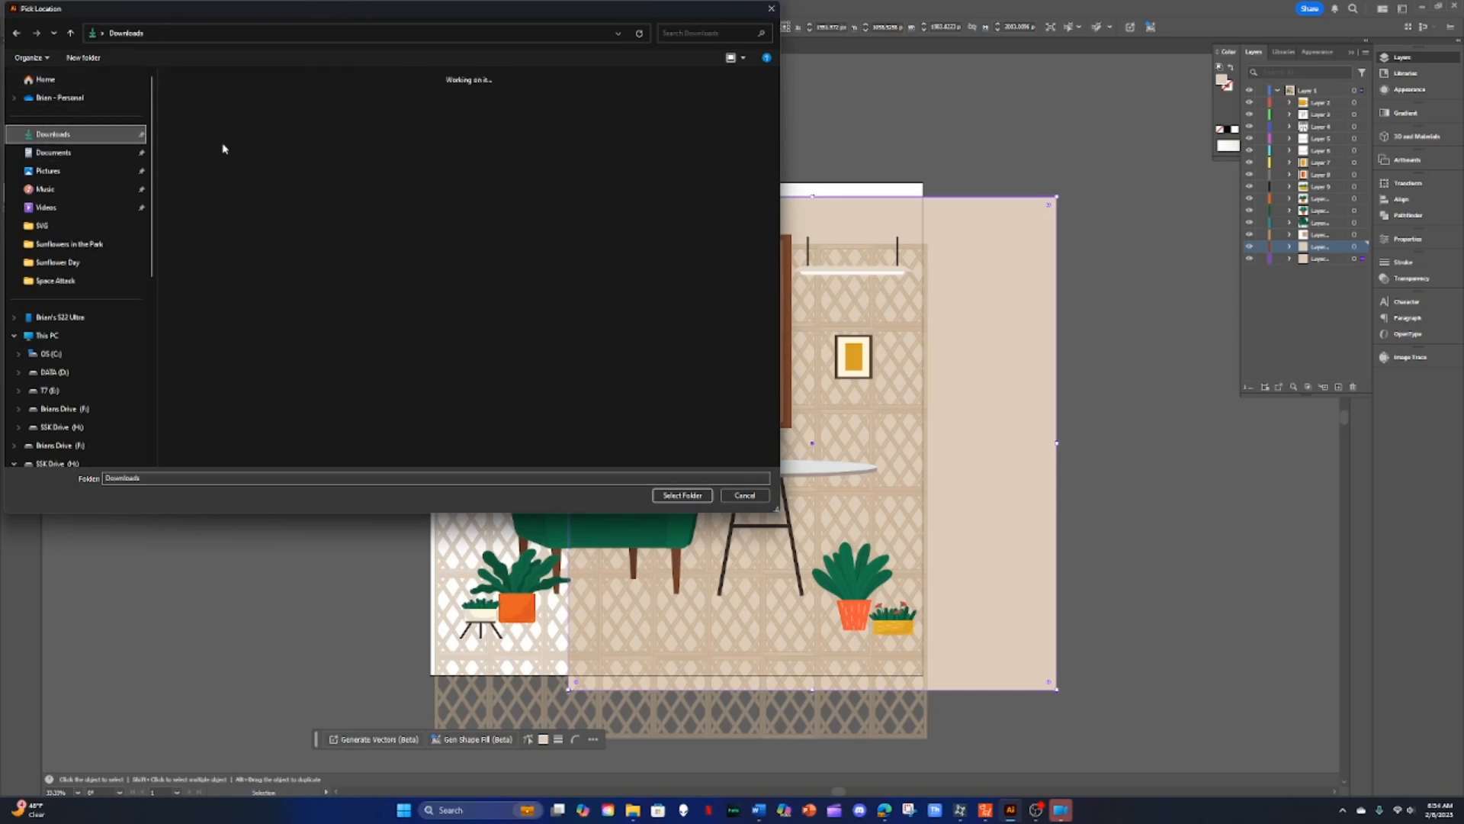
pyautogui.rightClick(250, 117)
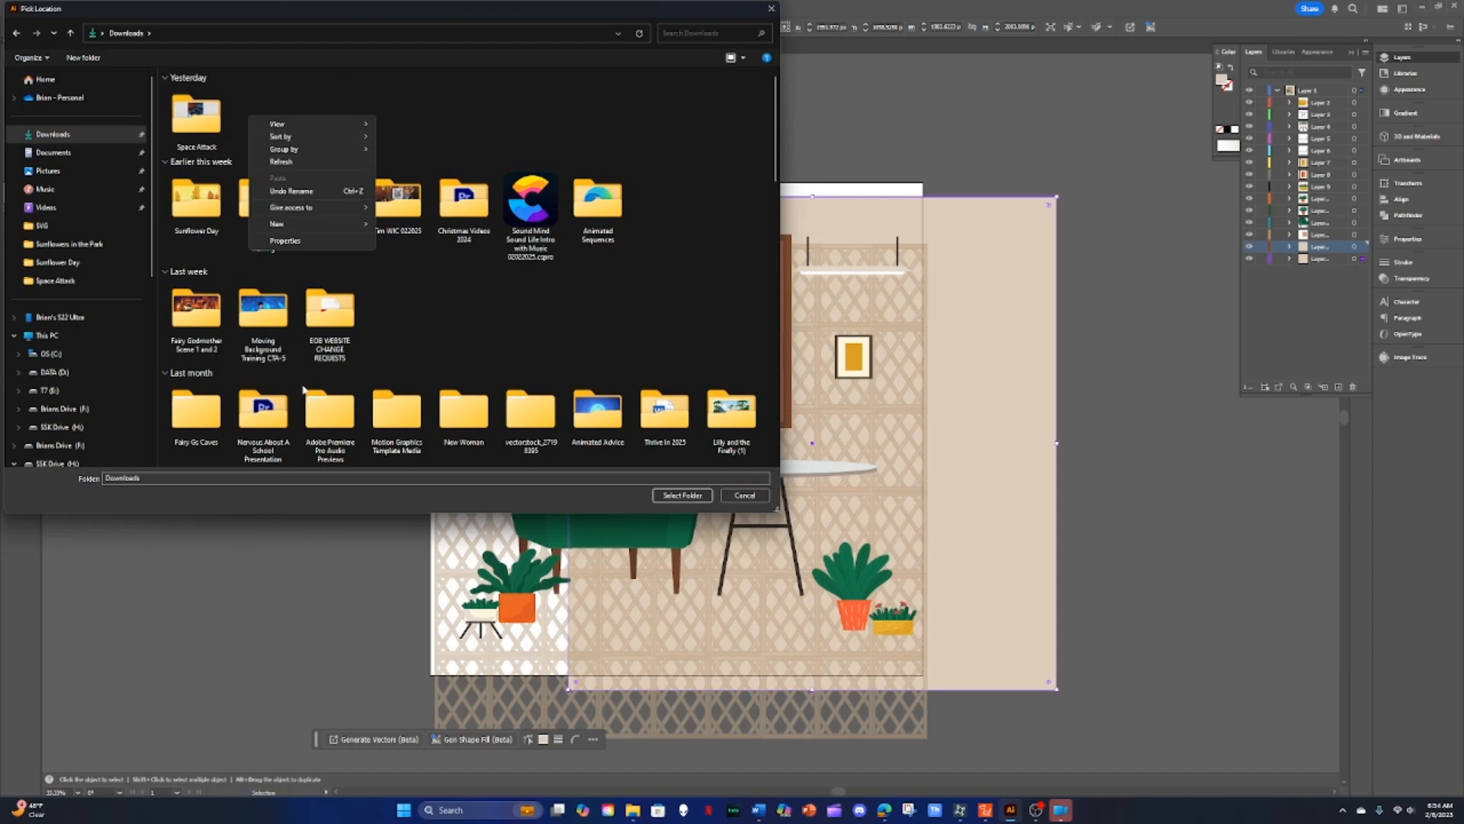
pyautogui.moveTo(284, 224)
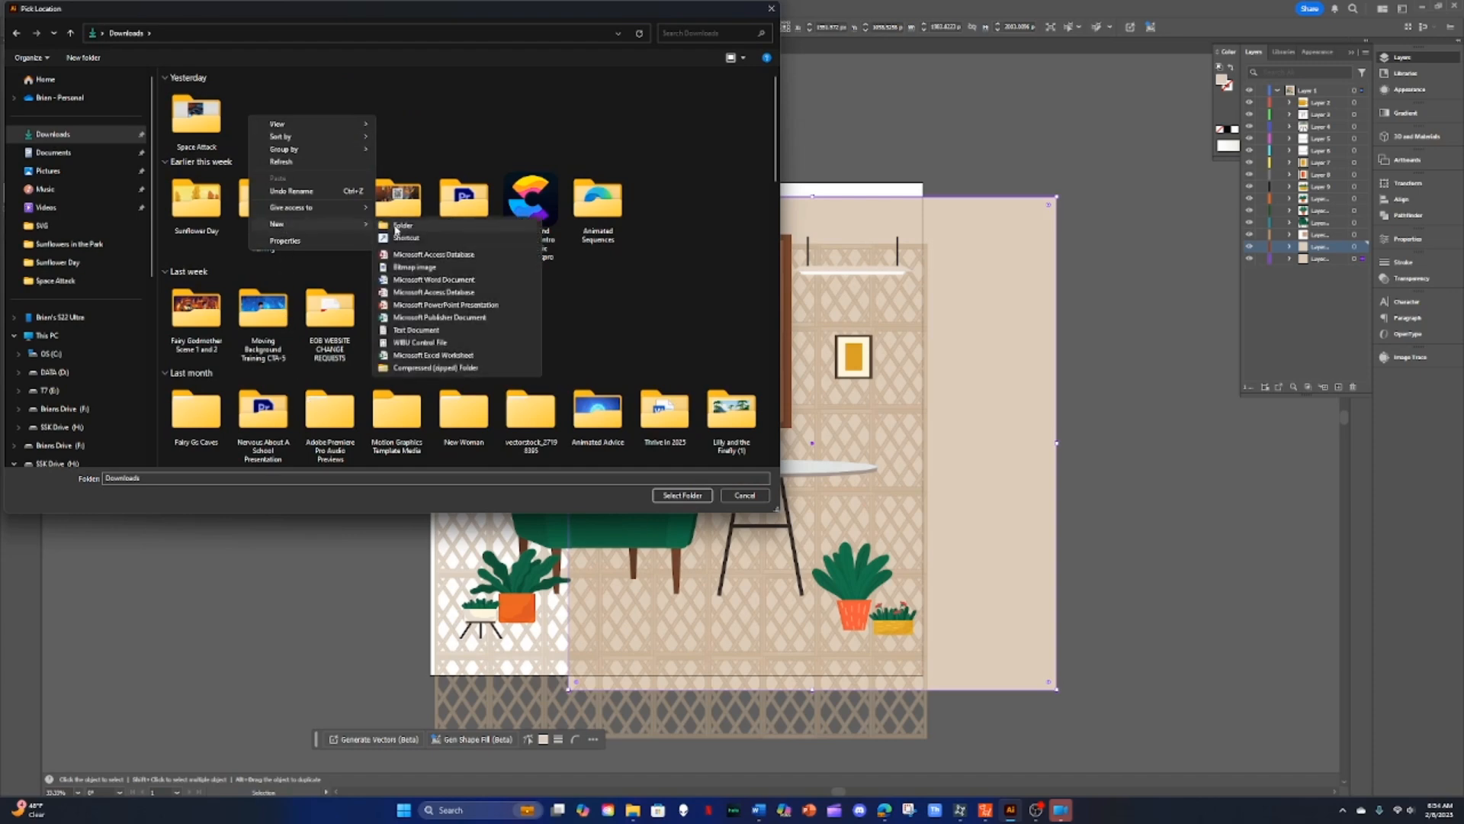
pyautogui.click(392, 228)
pyautogui.write('G')
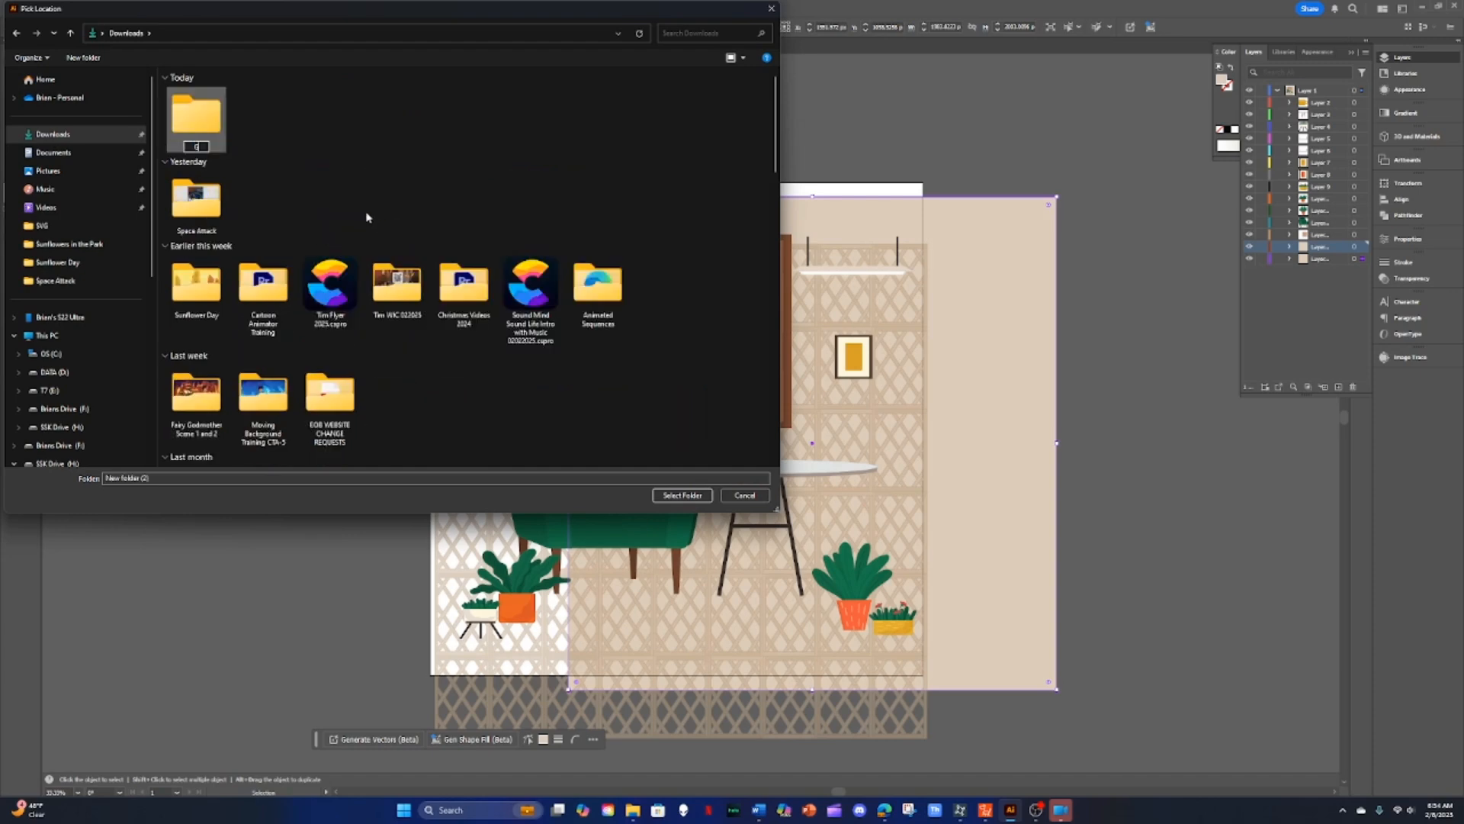
pyautogui.write('randpa Living Room')
pyautogui.press('Return')
# Step: Choose the Grandpa Living Room folder as the export location
pyautogui.click(198, 134)
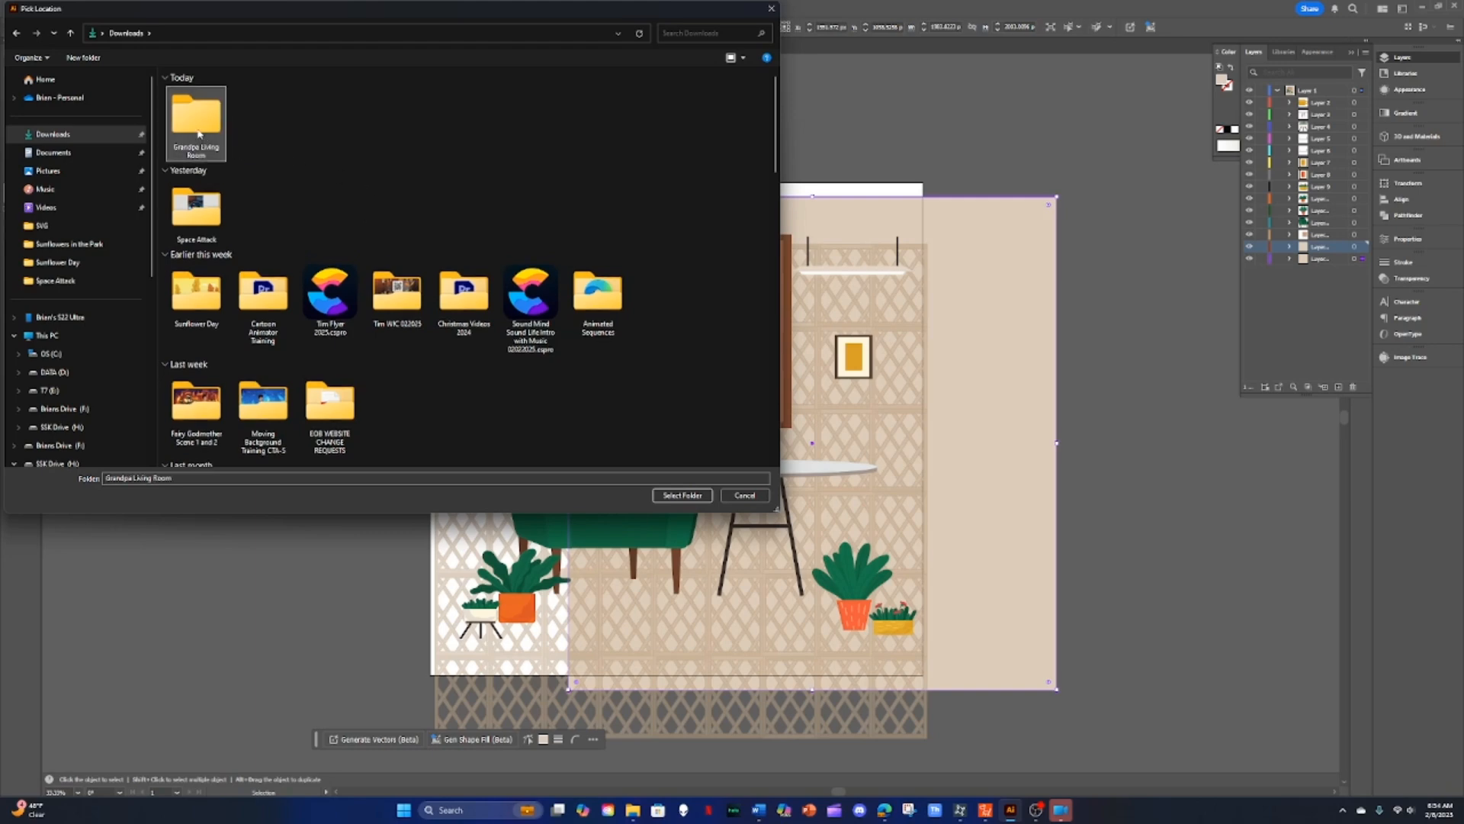
pyautogui.doubleClick(199, 135)
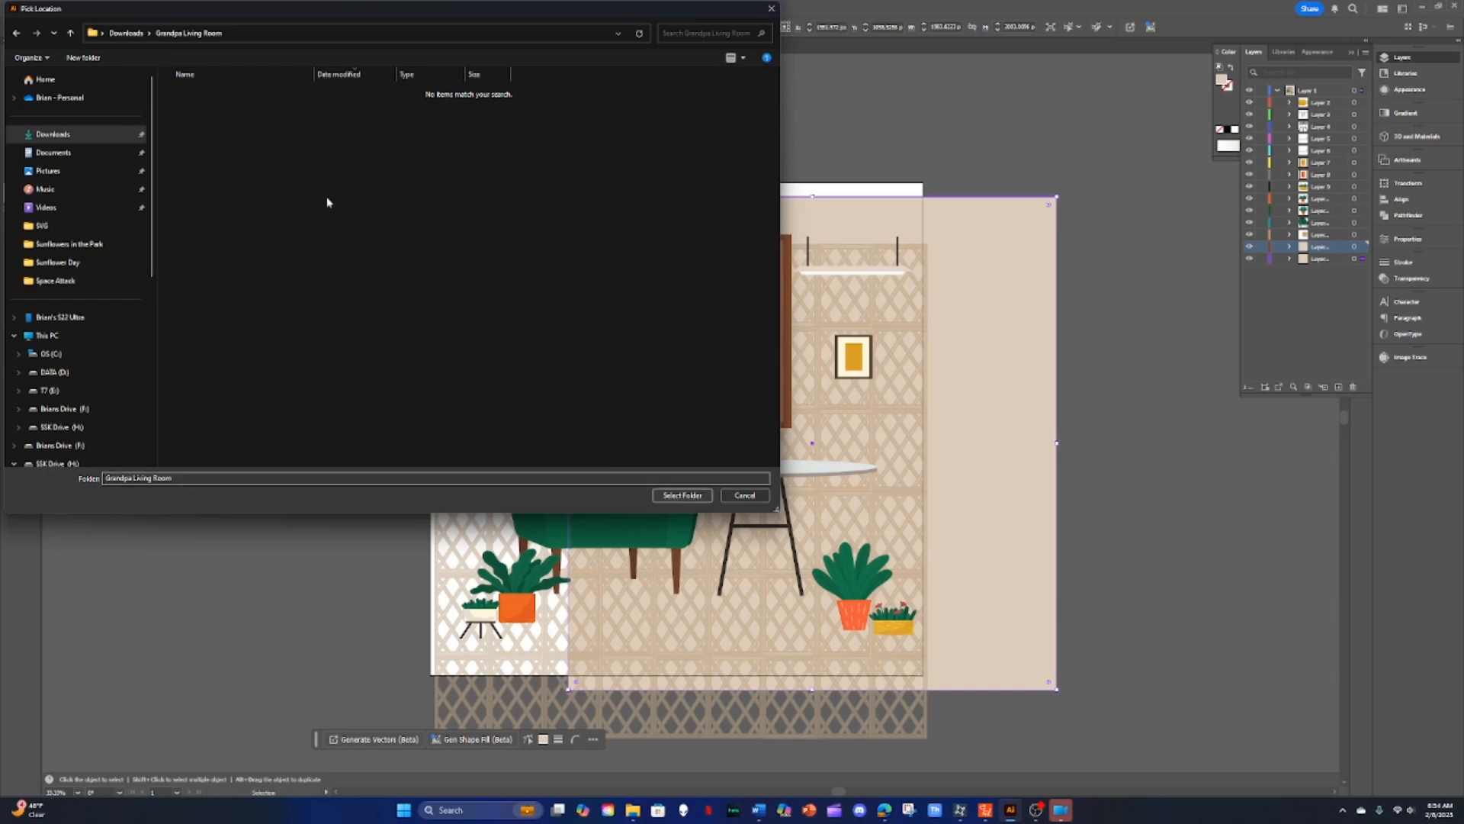
pyautogui.click(16, 32)
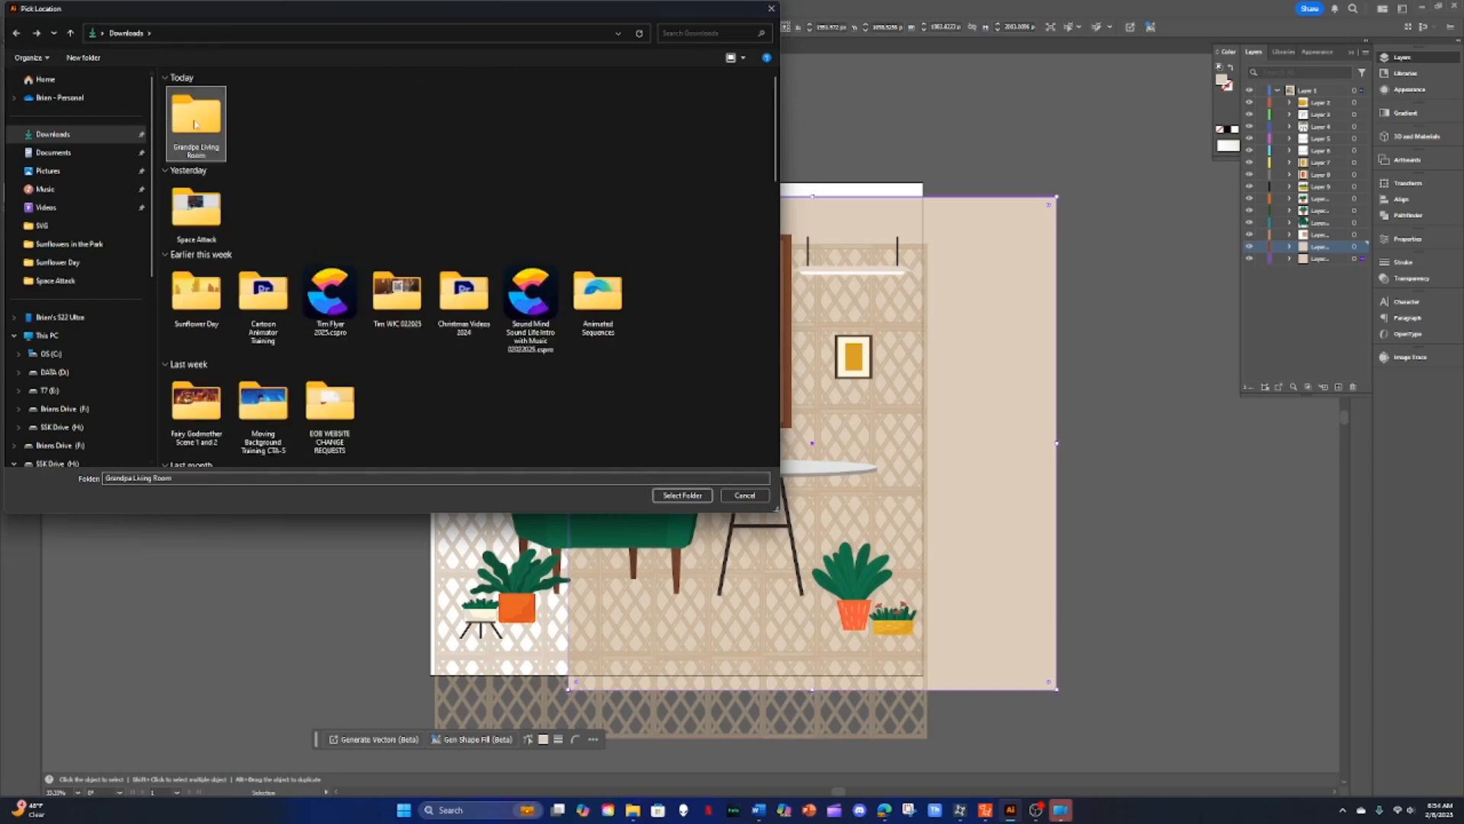
pyautogui.click(681, 495)
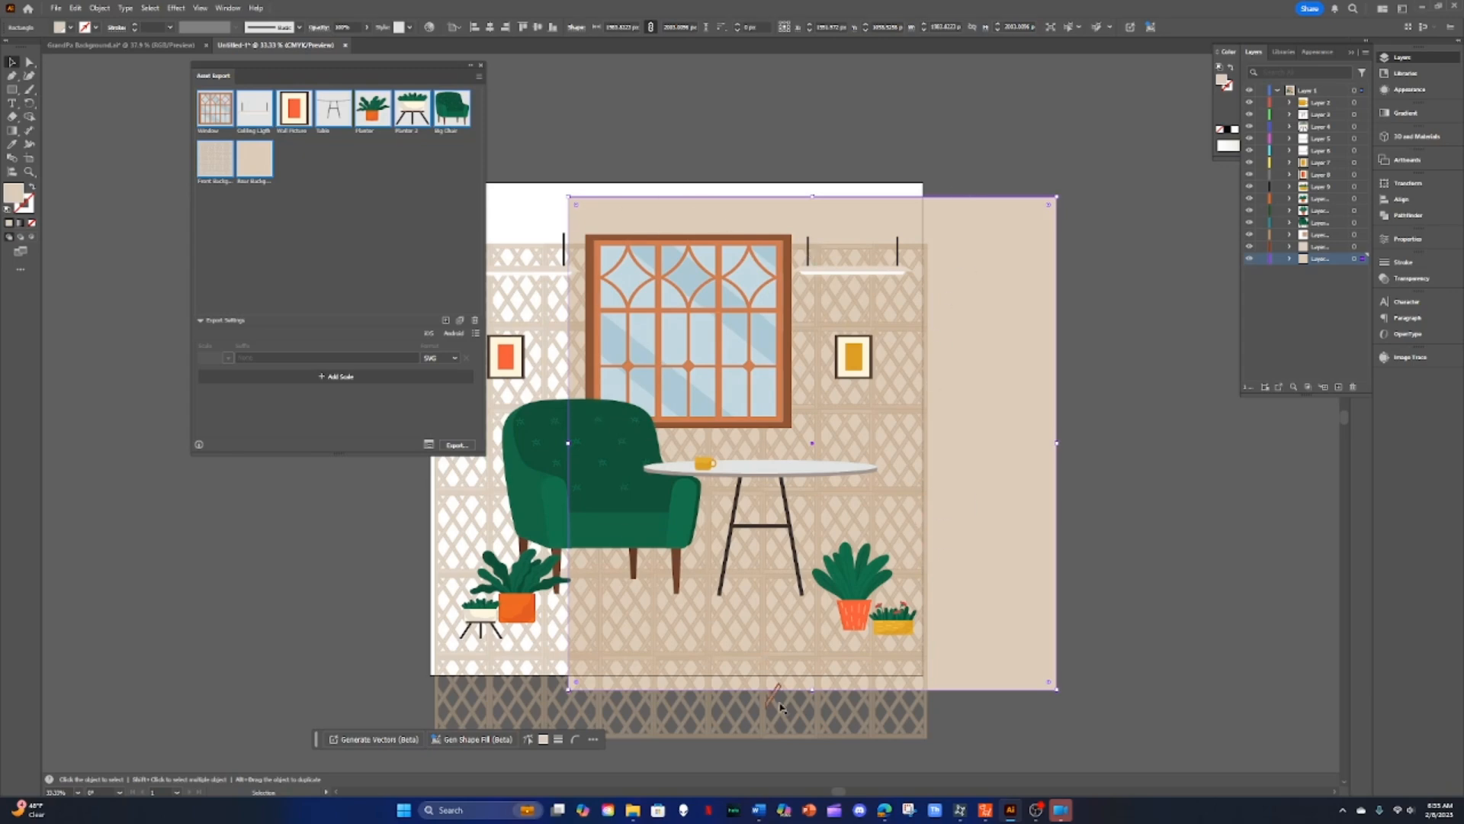
# Step: Add the yellow planter box, the right wall picture and the right potted plant to Asset Export
pyautogui.click(894, 625)
pyautogui.moveTo(894, 625); pyautogui.dragTo(385, 263)
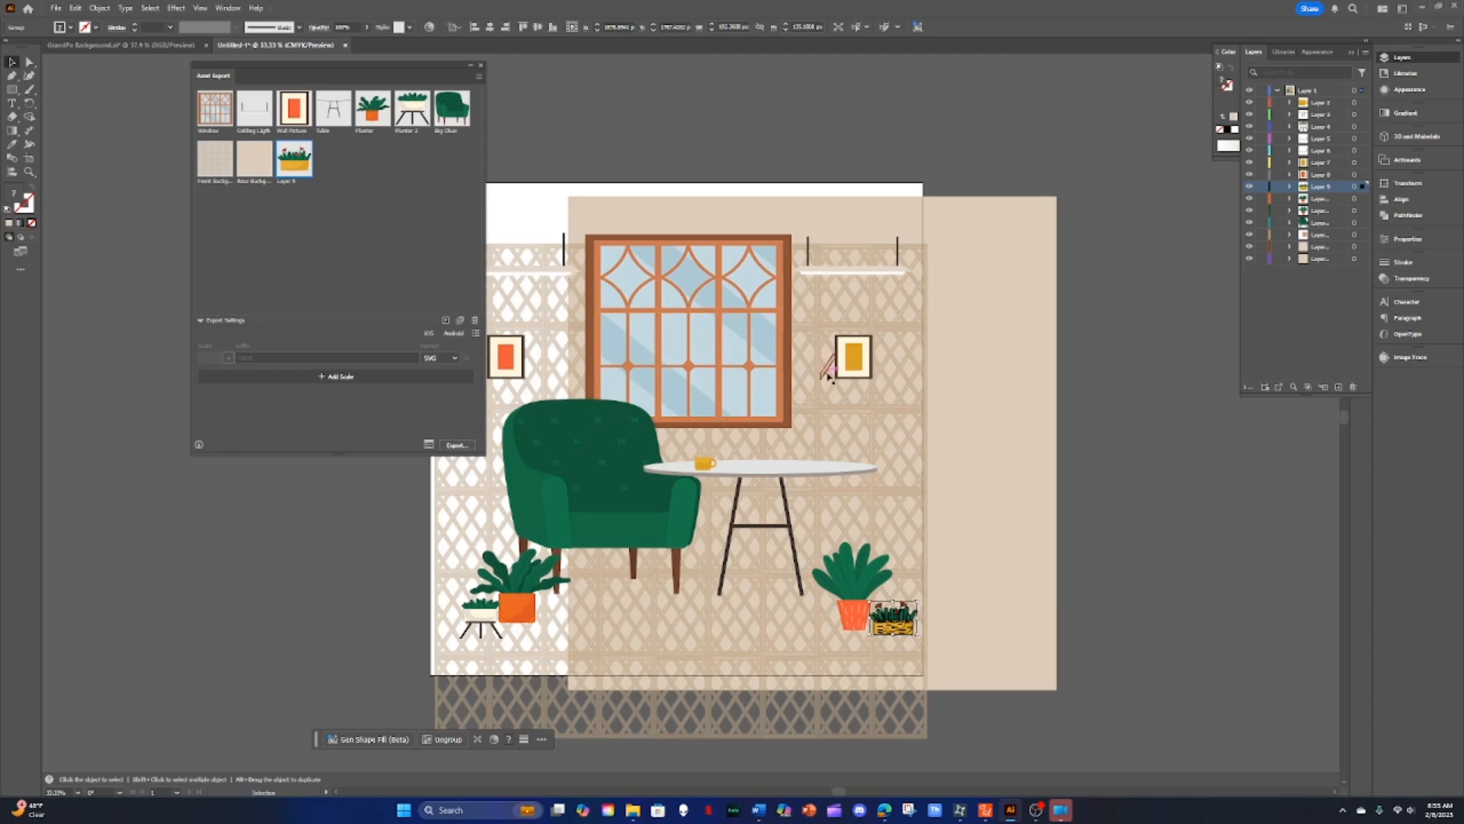
pyautogui.click(852, 360)
pyautogui.moveTo(852, 360); pyautogui.dragTo(386, 251)
pyautogui.click(351, 260)
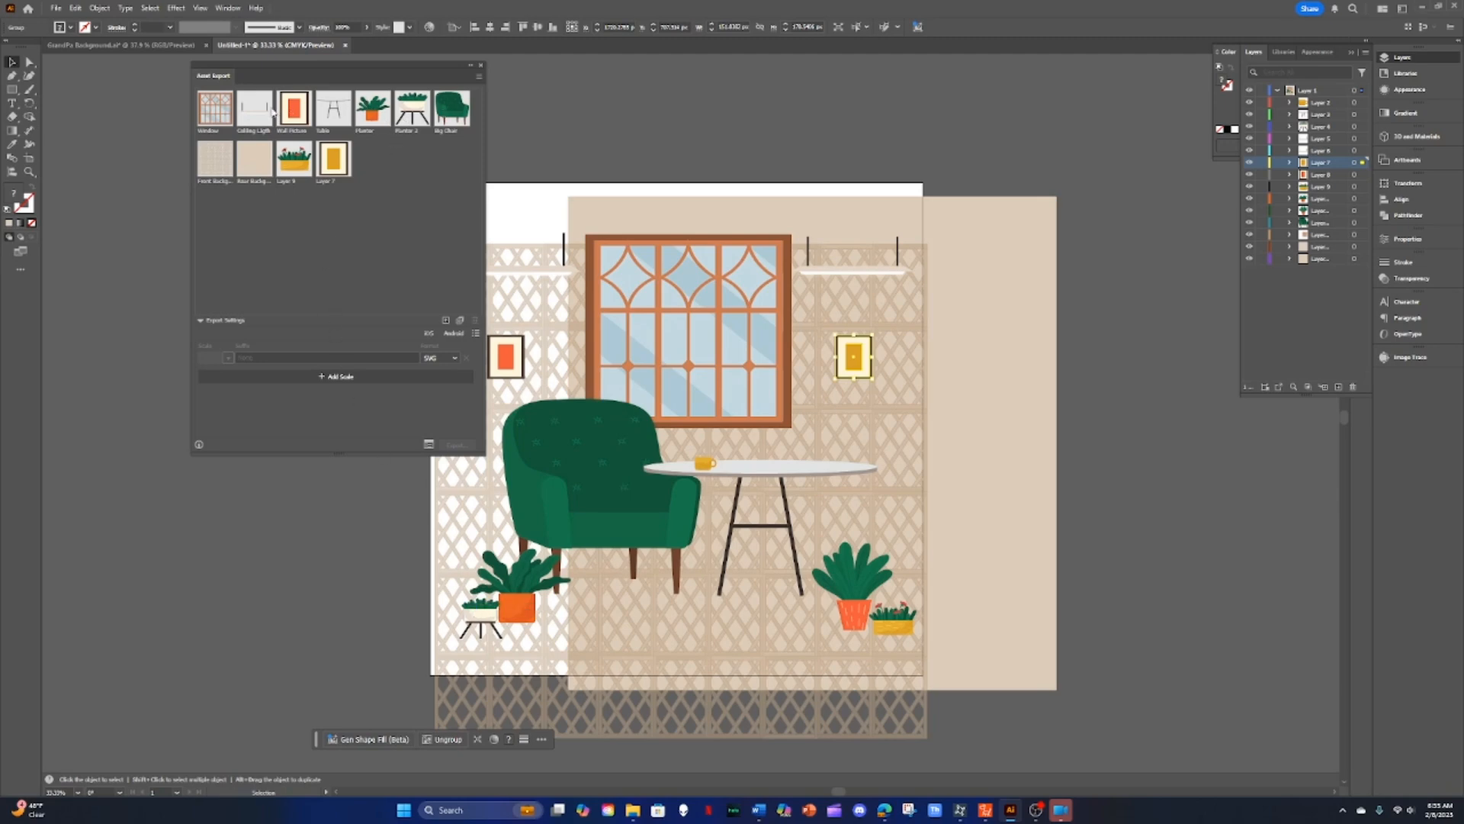
pyautogui.moveTo(831, 610); pyautogui.dragTo(419, 292)
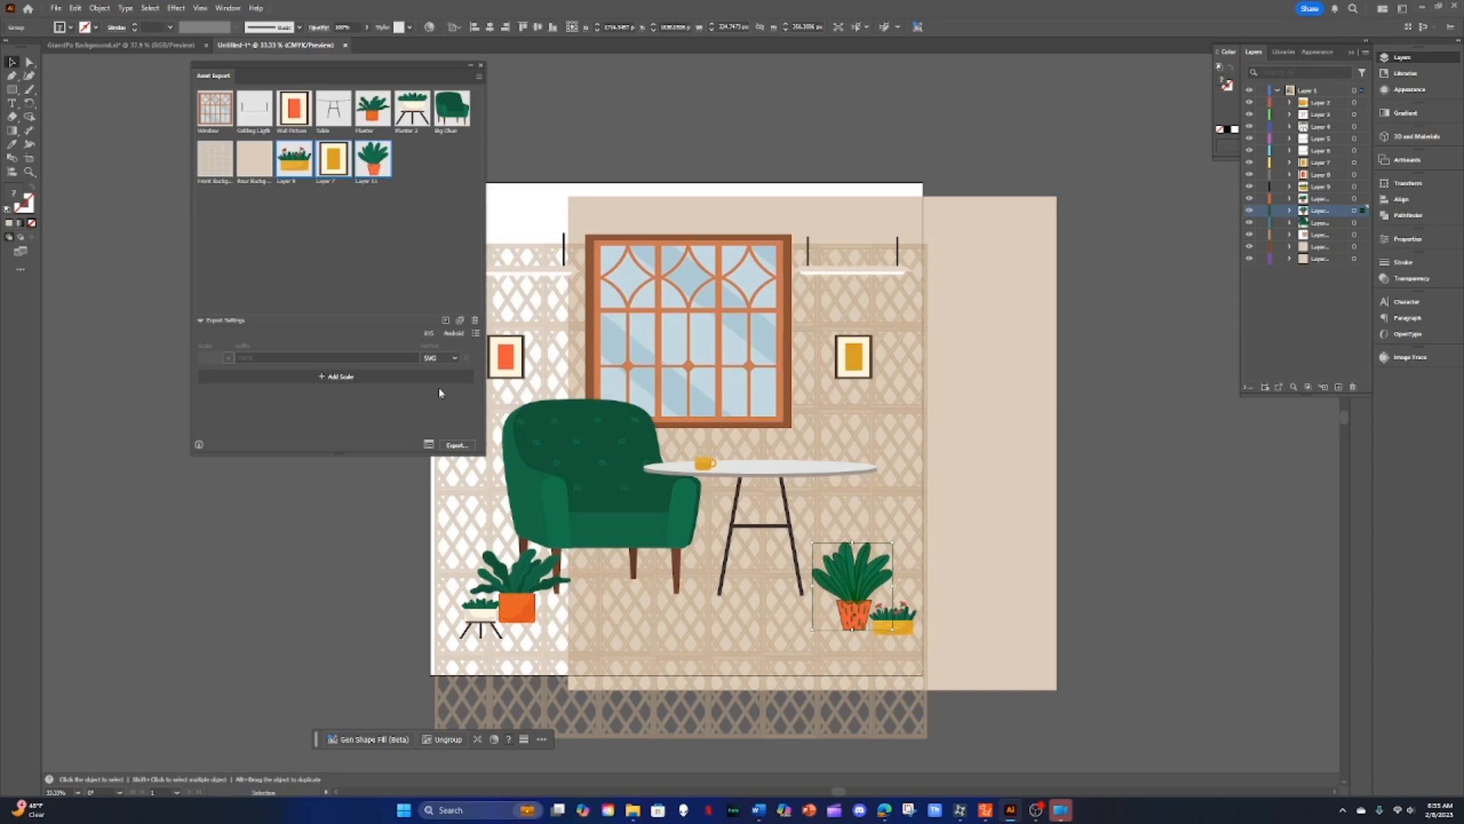
# Step: Export the assets into the SVG folder inside Grandpa Living Room
pyautogui.click(455, 445)
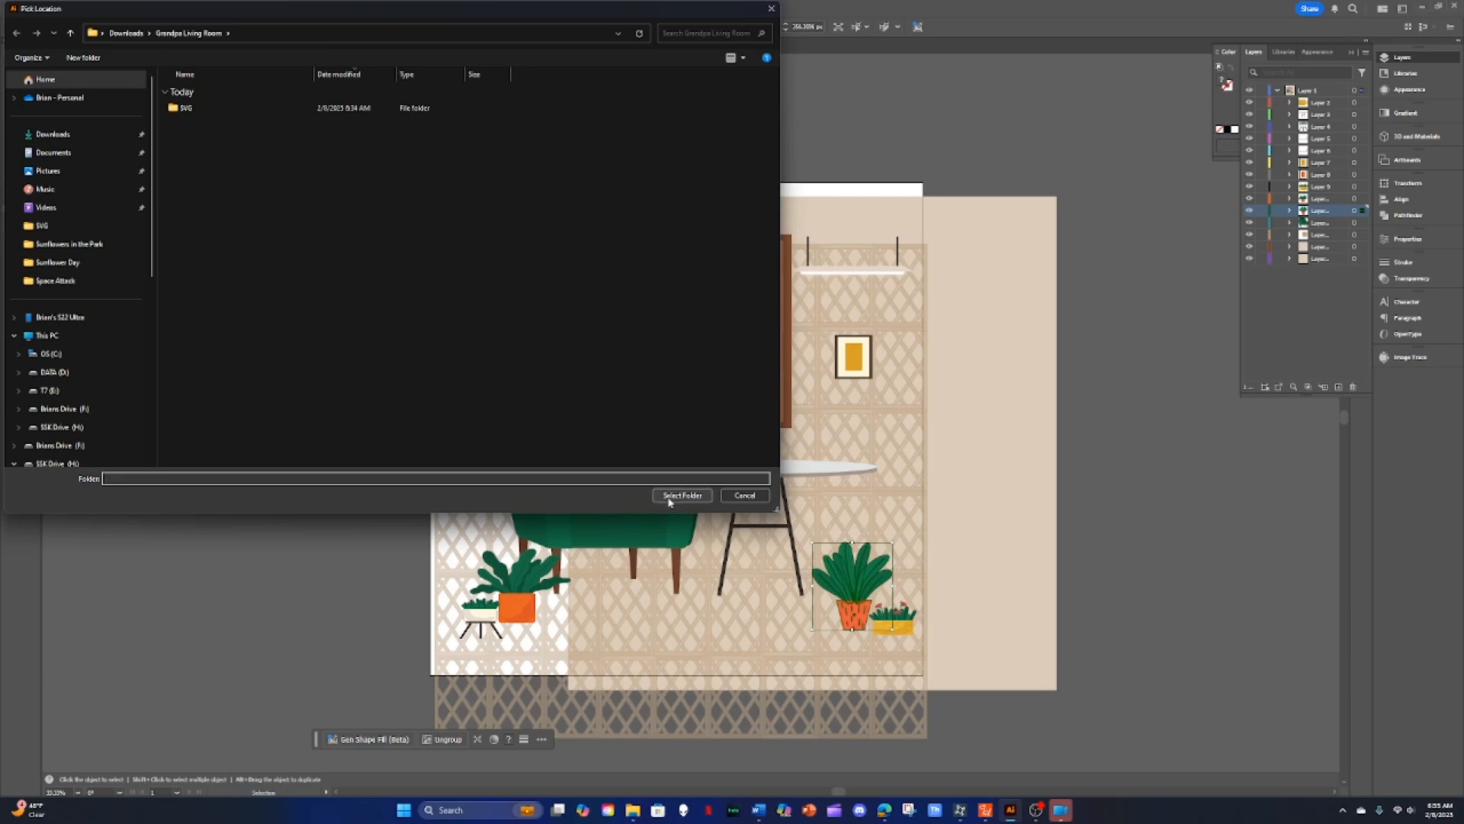
pyautogui.click(221, 108)
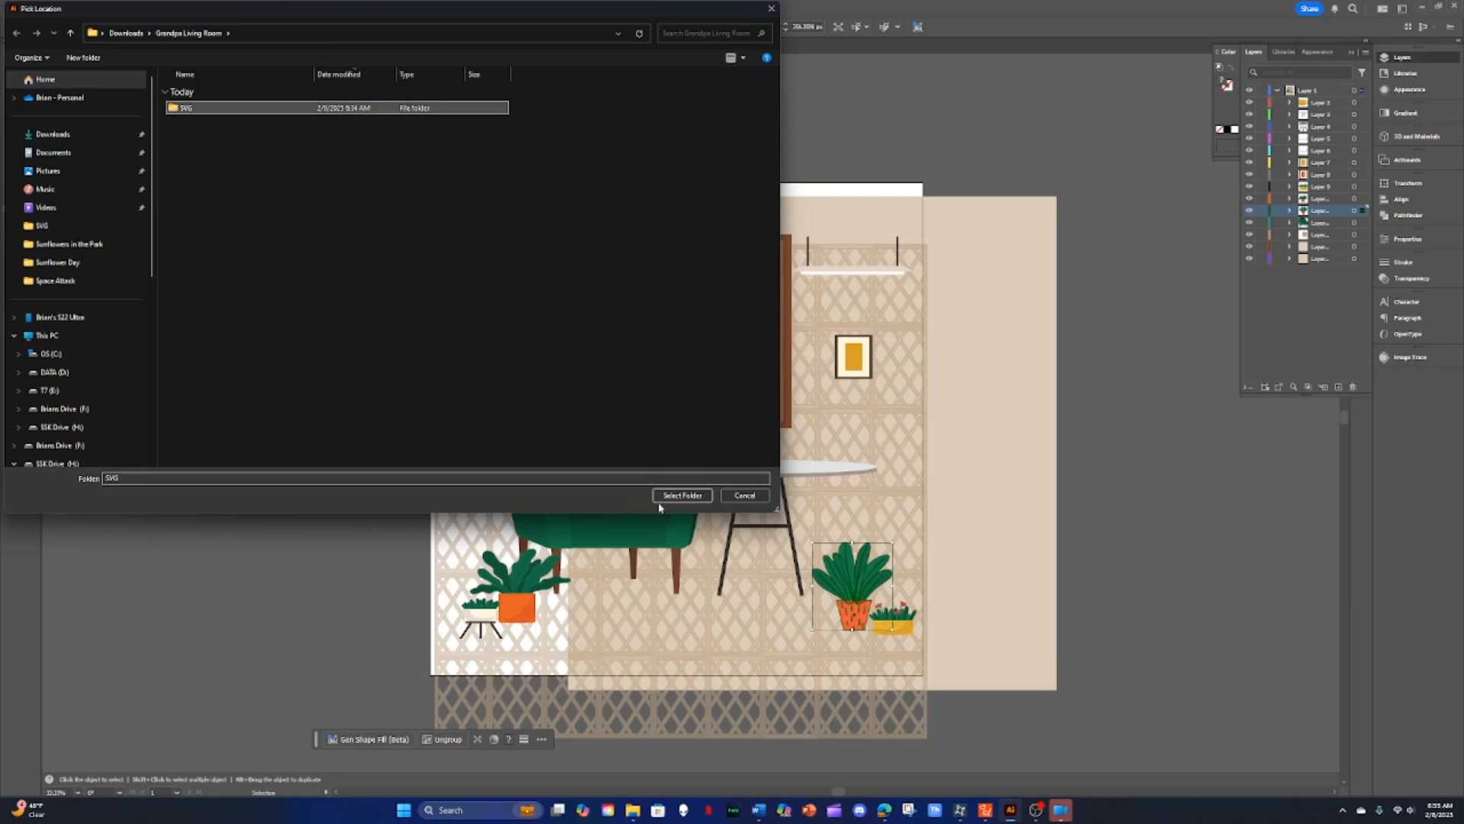
pyautogui.click(682, 497)
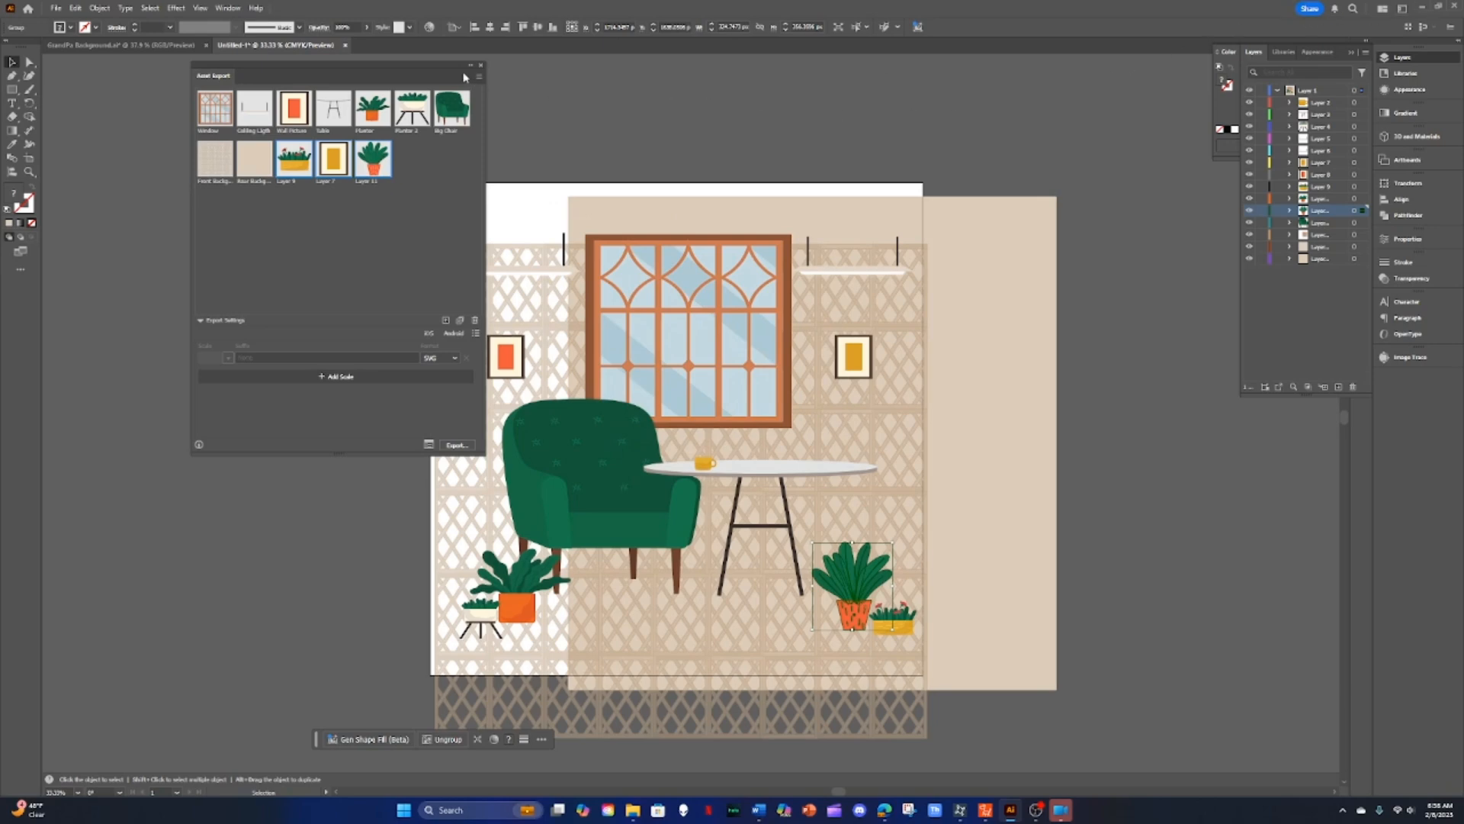
# Step: Switch from Illustrator to Cartoon Animator
pyautogui.click(1422, 7)
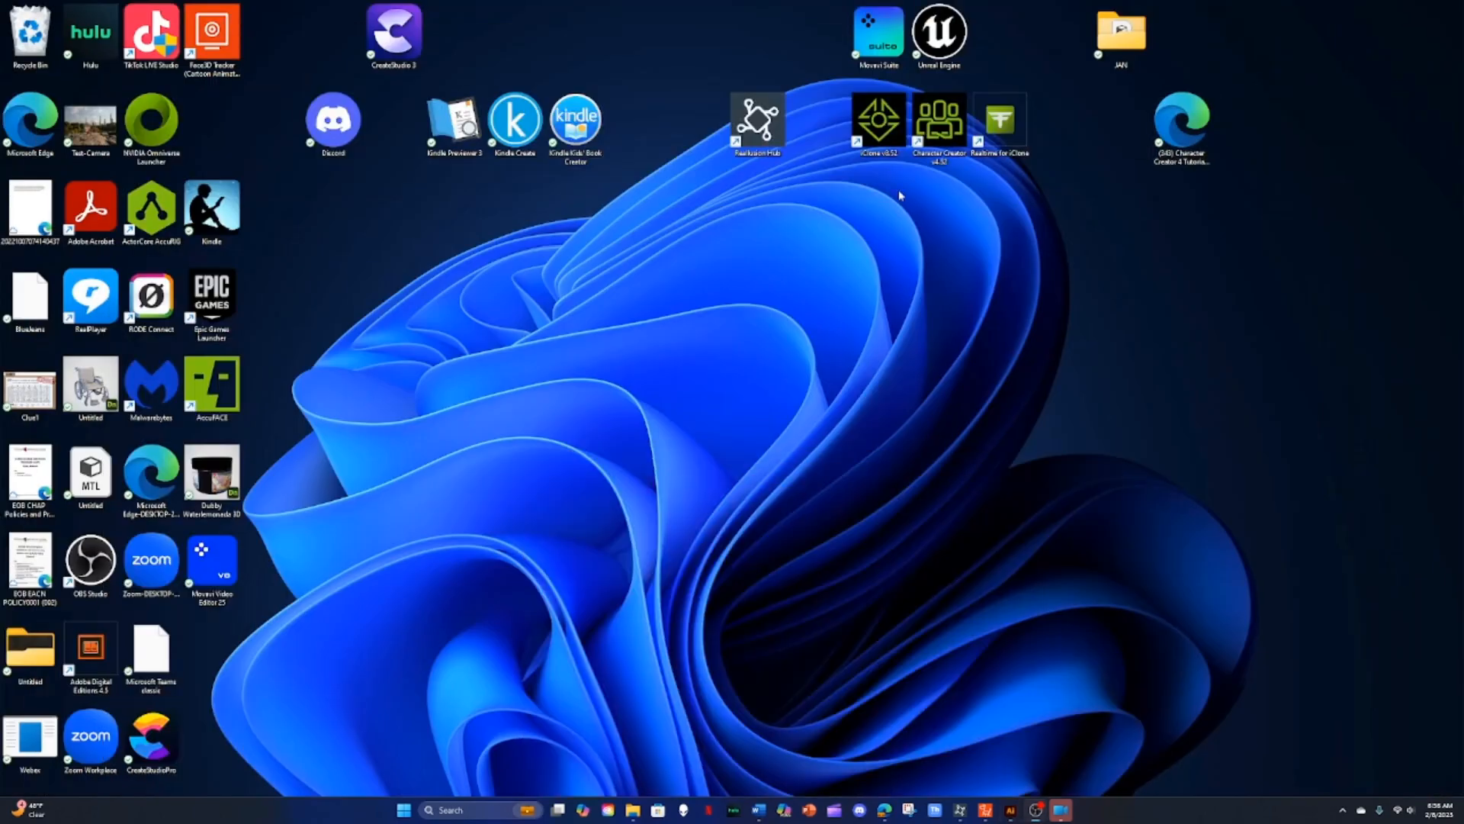
pyautogui.click(985, 810)
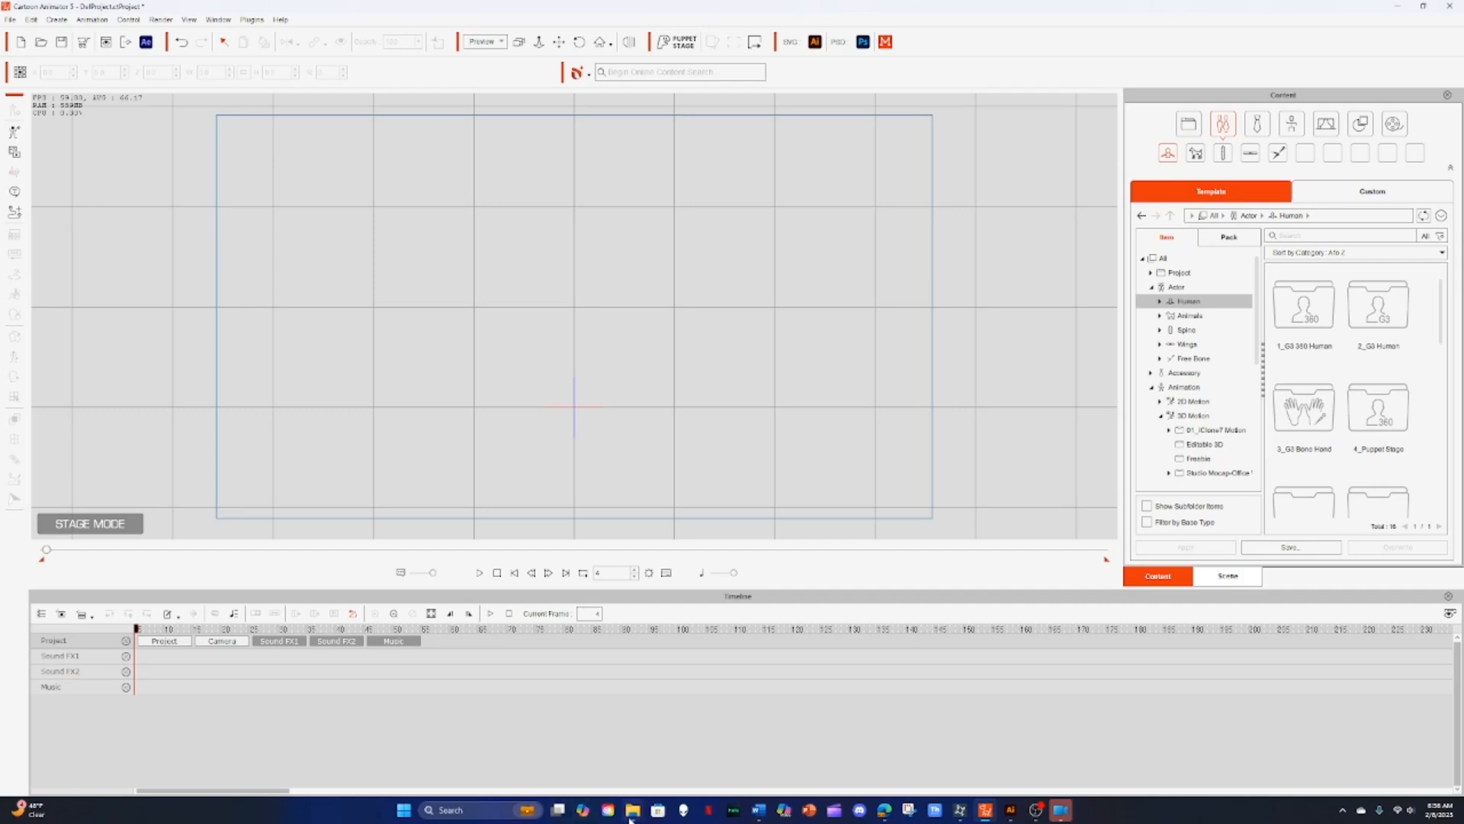
# Step: Place File Explorer beside Cartoon Animator and open the Grandpa Living Room SVG folder in Downloads
pyautogui.moveTo(634, 814)
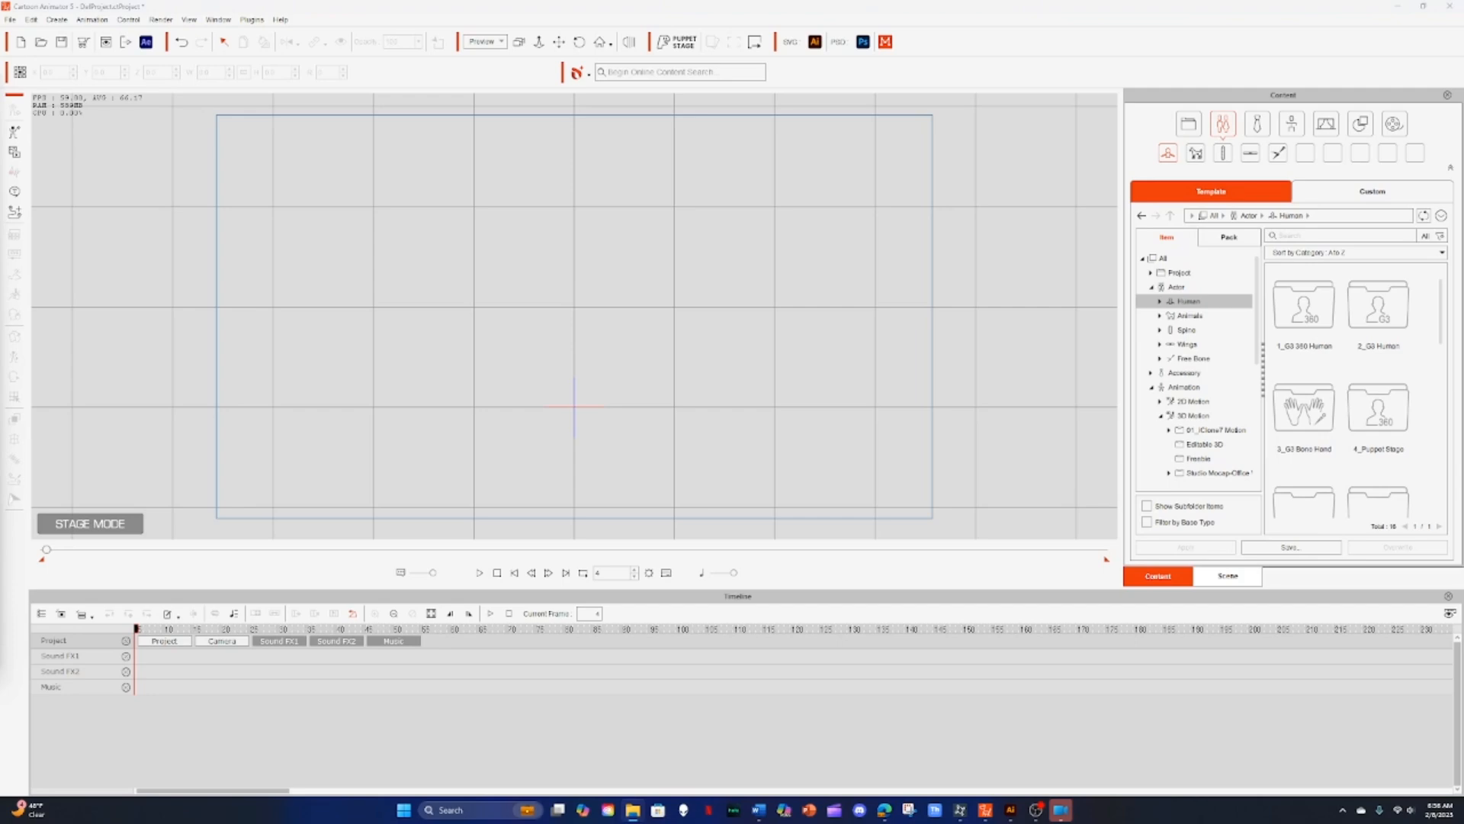
pyautogui.moveTo(2, 133); pyautogui.dragTo(850, 107)
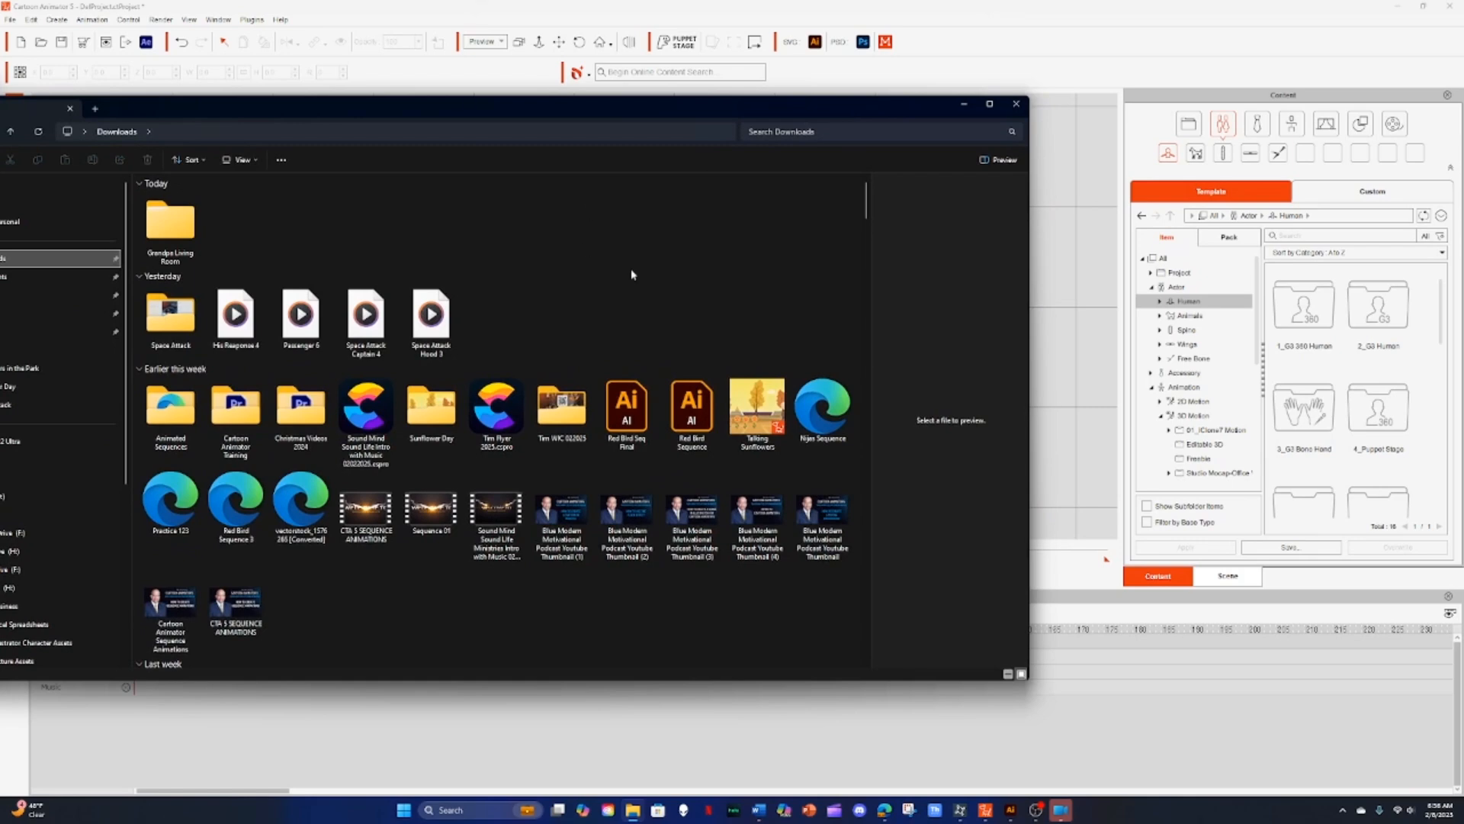
pyautogui.moveTo(1029, 313); pyautogui.dragTo(508, 314)
pyautogui.moveTo(241, 115); pyautogui.dragTo(1161, 118)
pyautogui.click(1085, 229)
pyautogui.doubleClick(1085, 229)
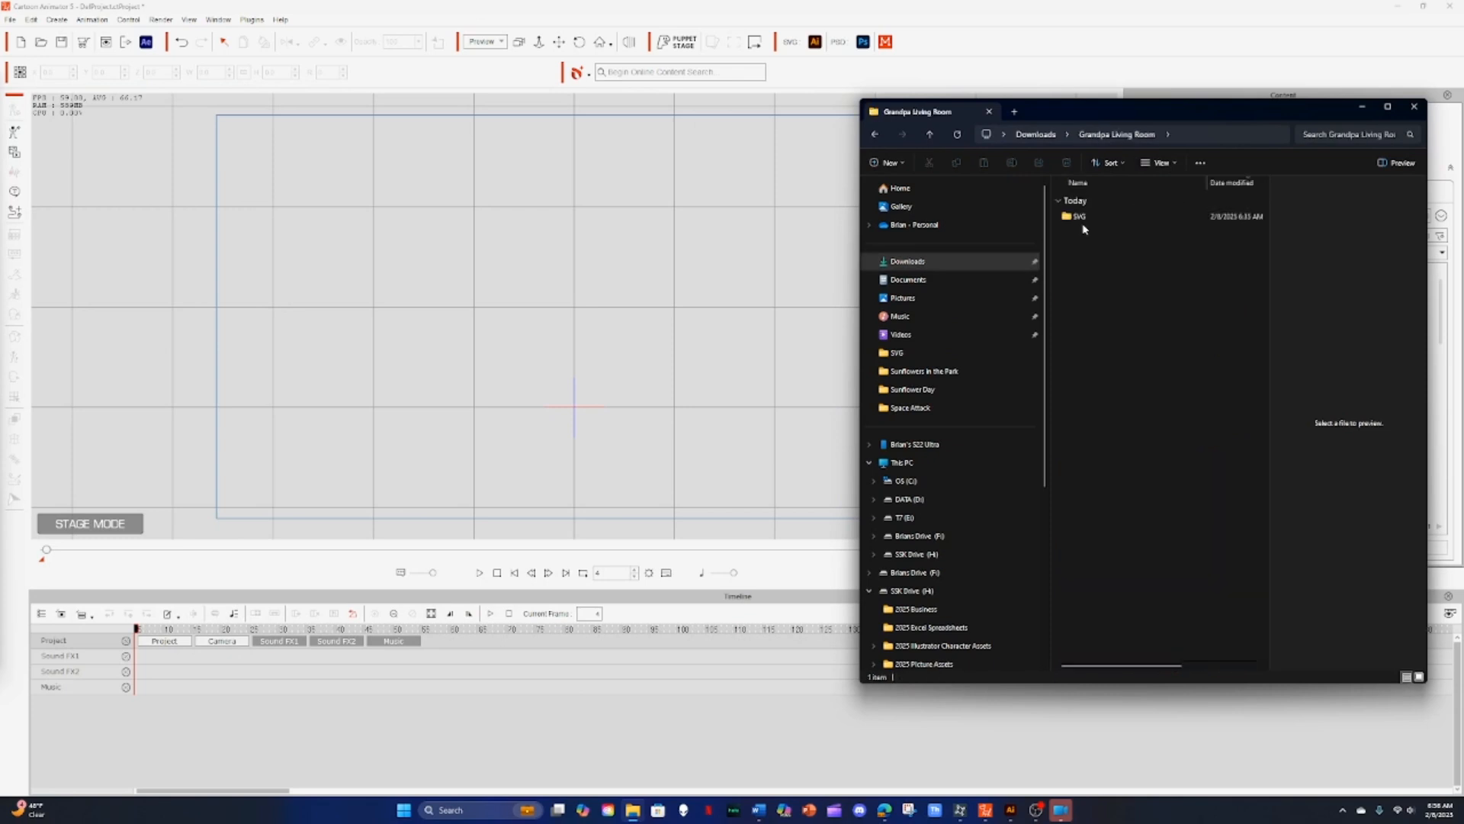
pyautogui.doubleClick(1082, 217)
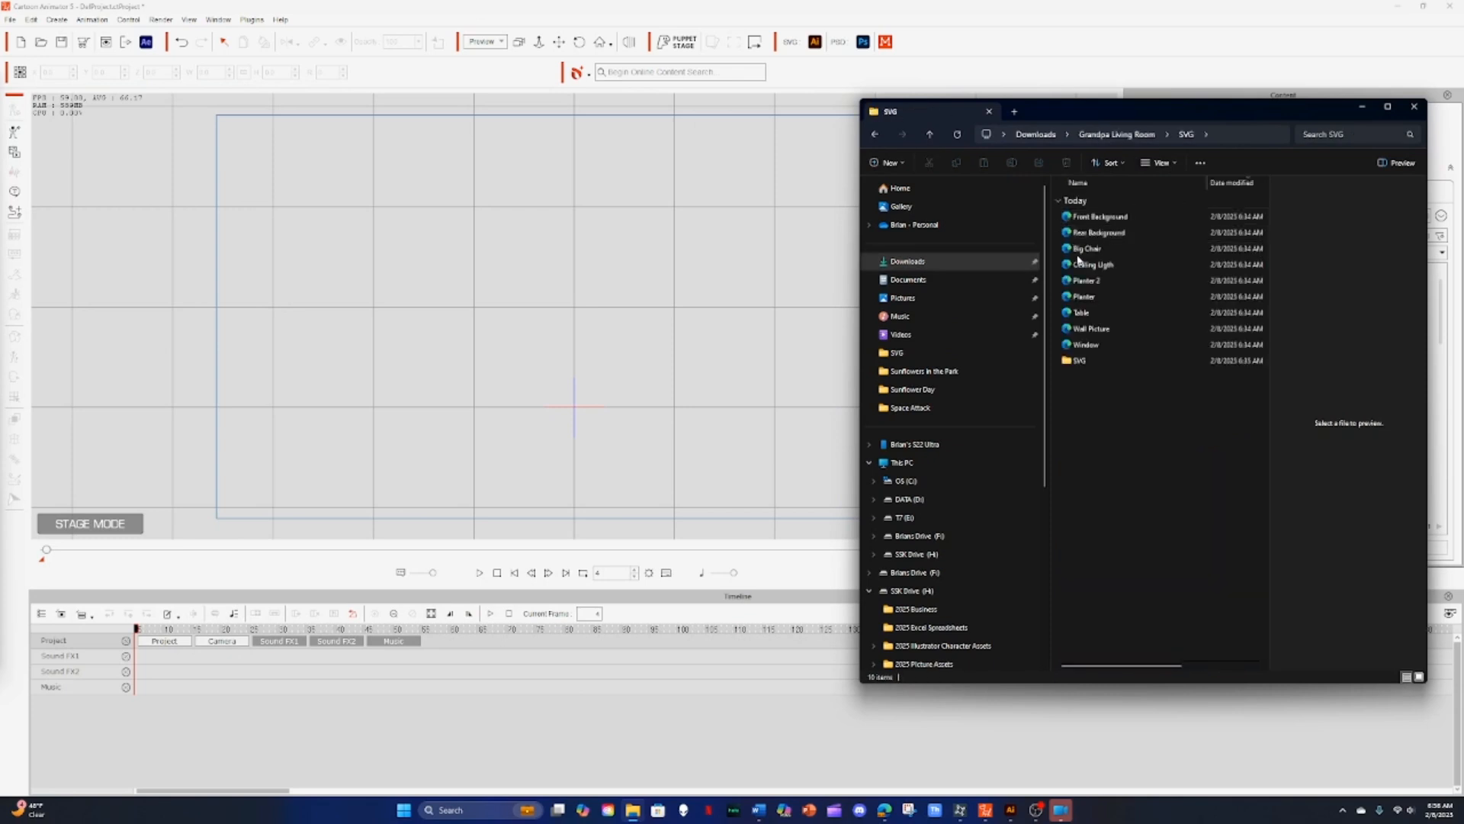
# Step: Import the Front Background SVG into the stage as a prop and return from composer mode to the stage
pyautogui.moveTo(1086, 222); pyautogui.dragTo(488, 332)
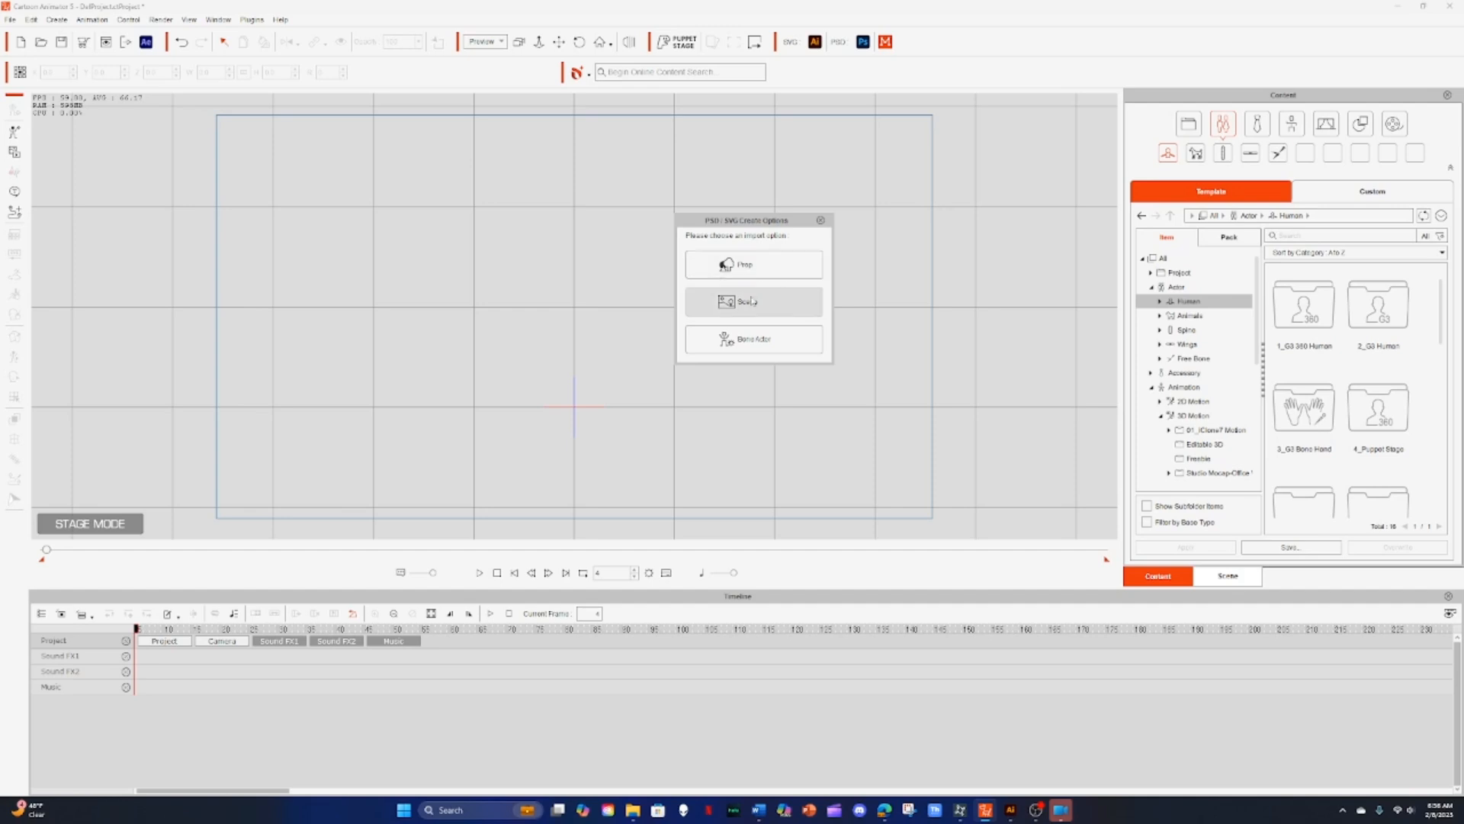
pyautogui.click(729, 269)
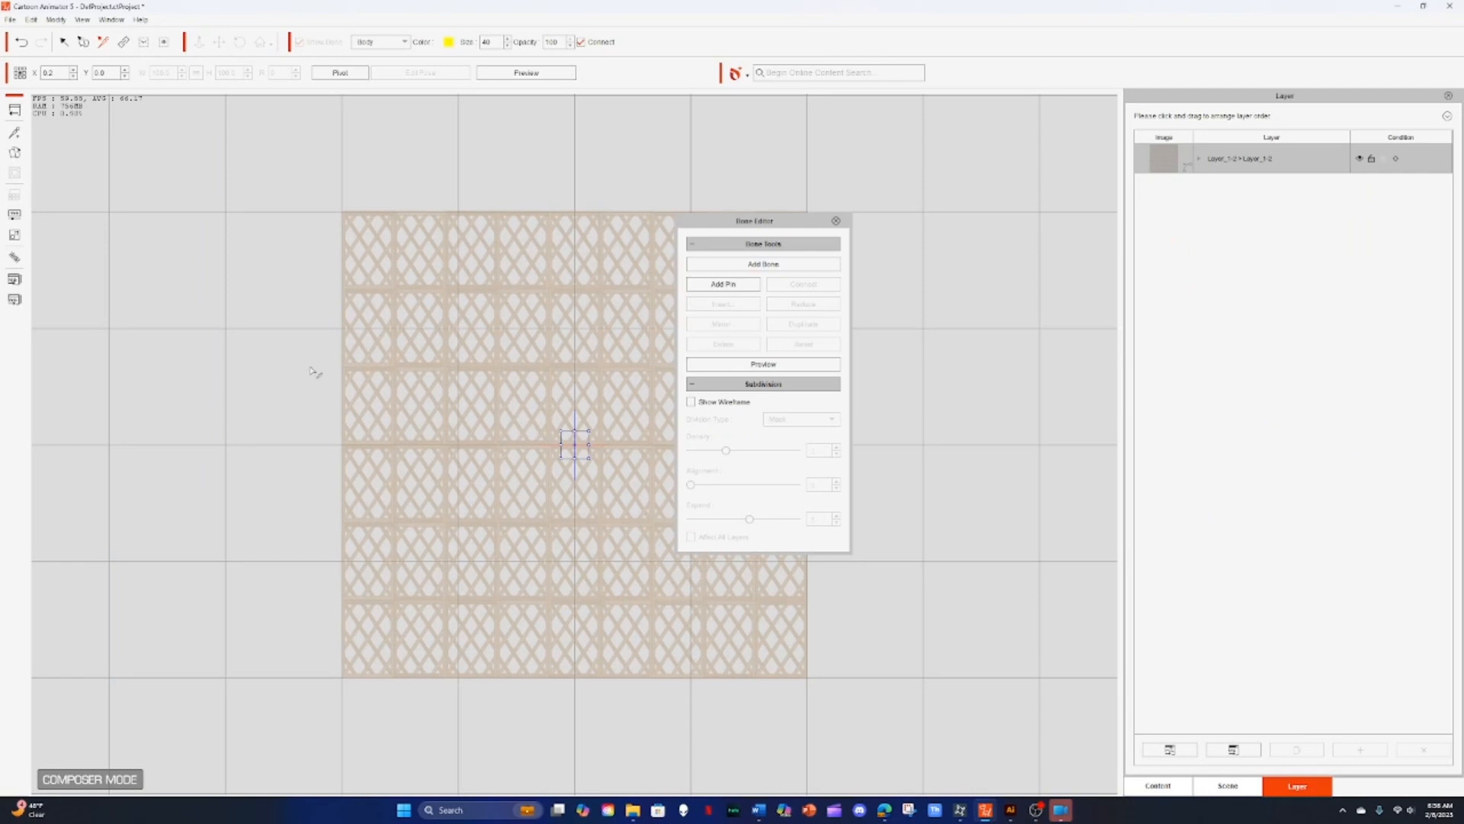
pyautogui.click(835, 221)
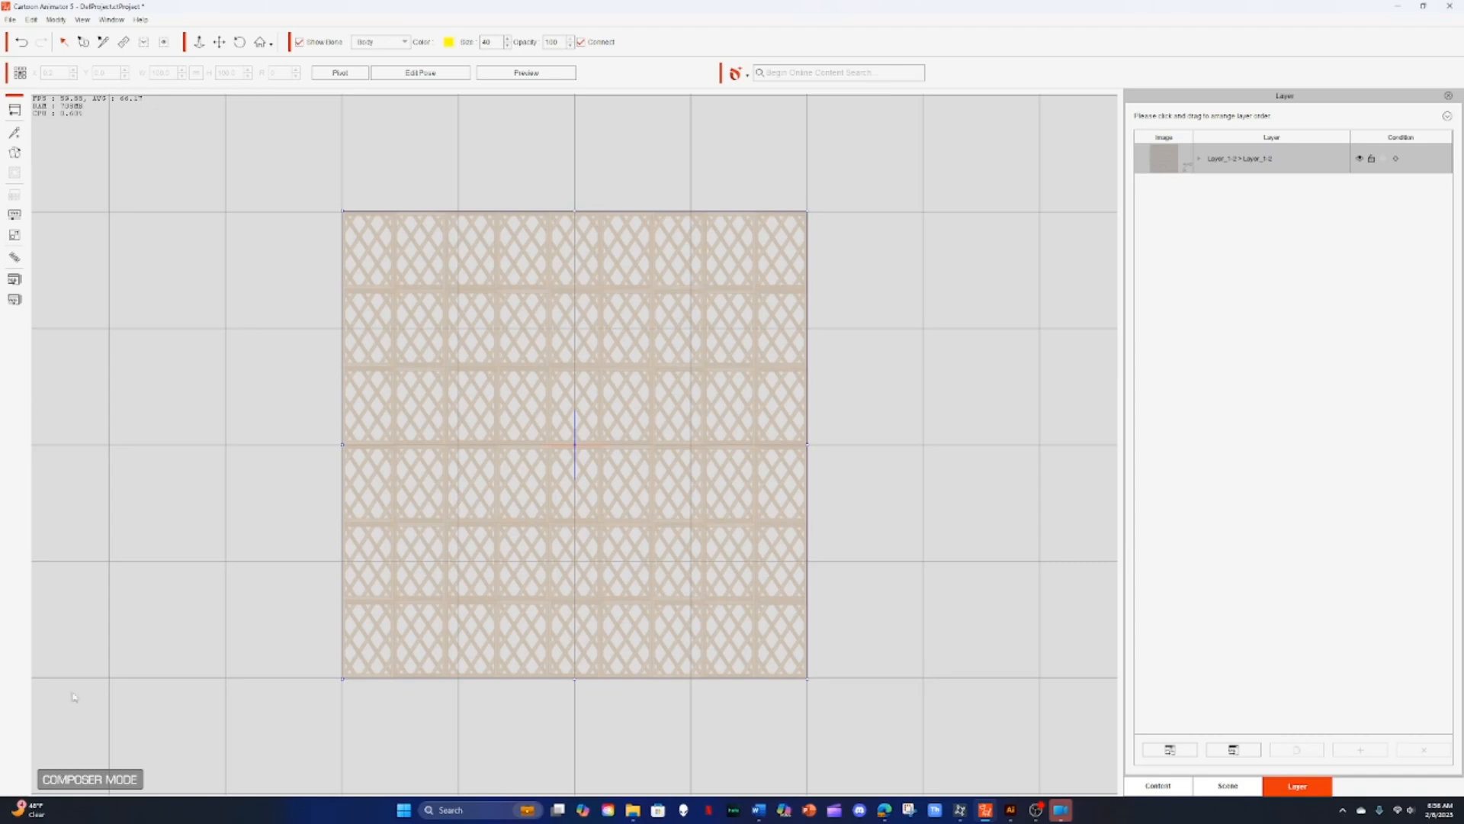
pyautogui.click(14, 110)
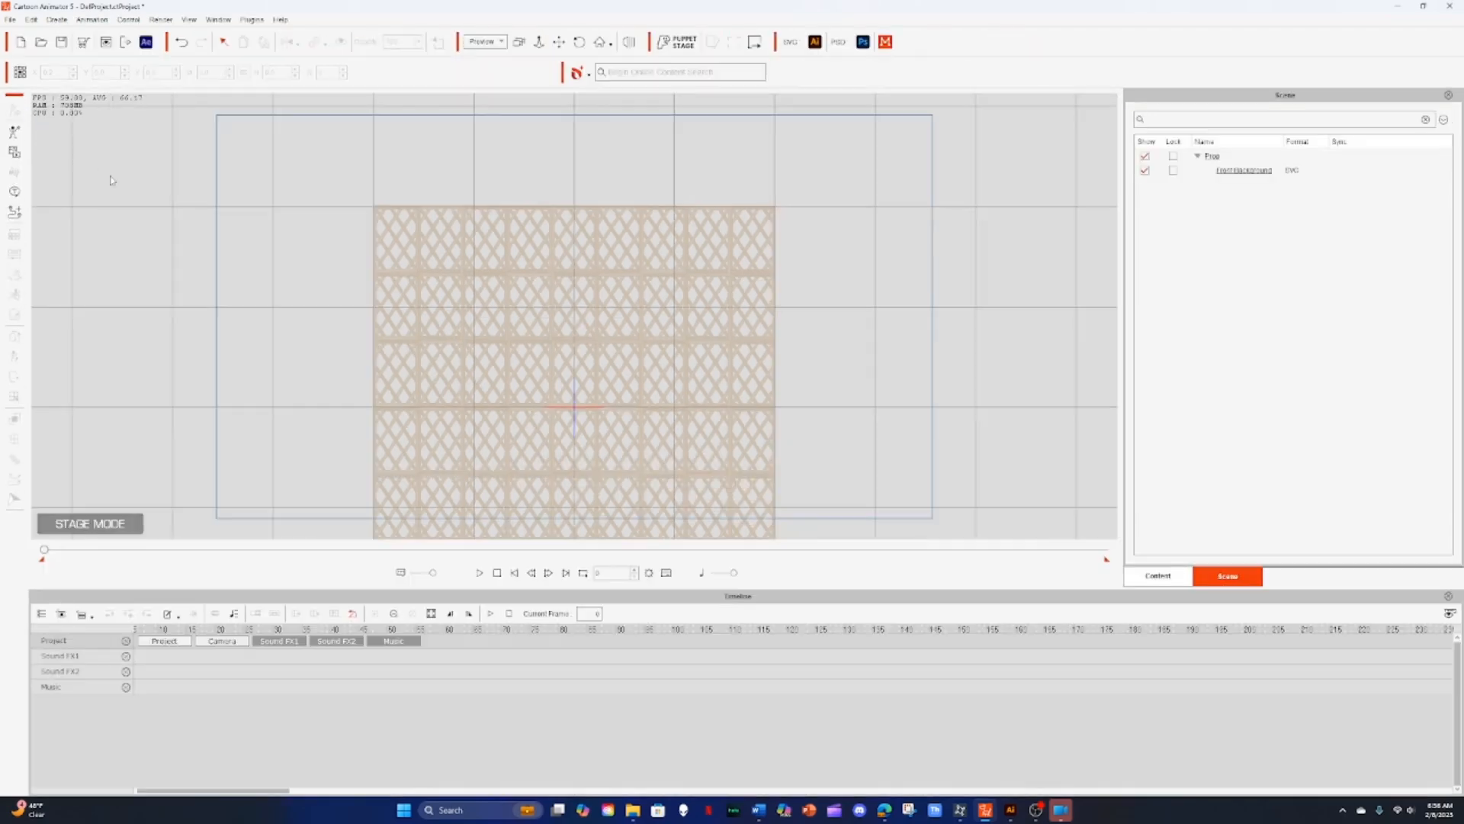
# Step: Move the Front Background prop to the stage's top-left corner and stretch it wider to cover the stage frame
pyautogui.click(425, 337)
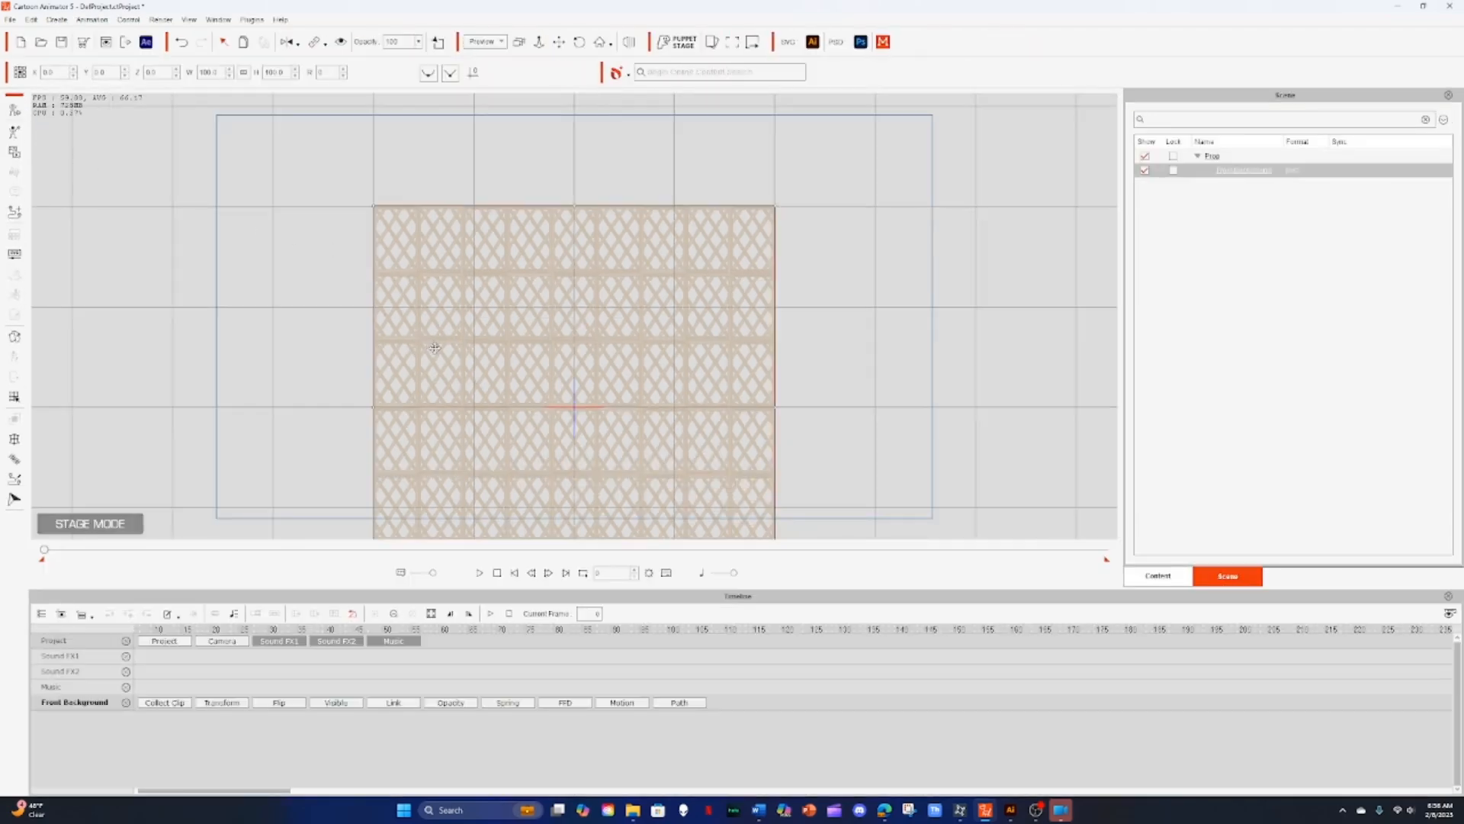
pyautogui.moveTo(435, 347); pyautogui.dragTo(279, 257)
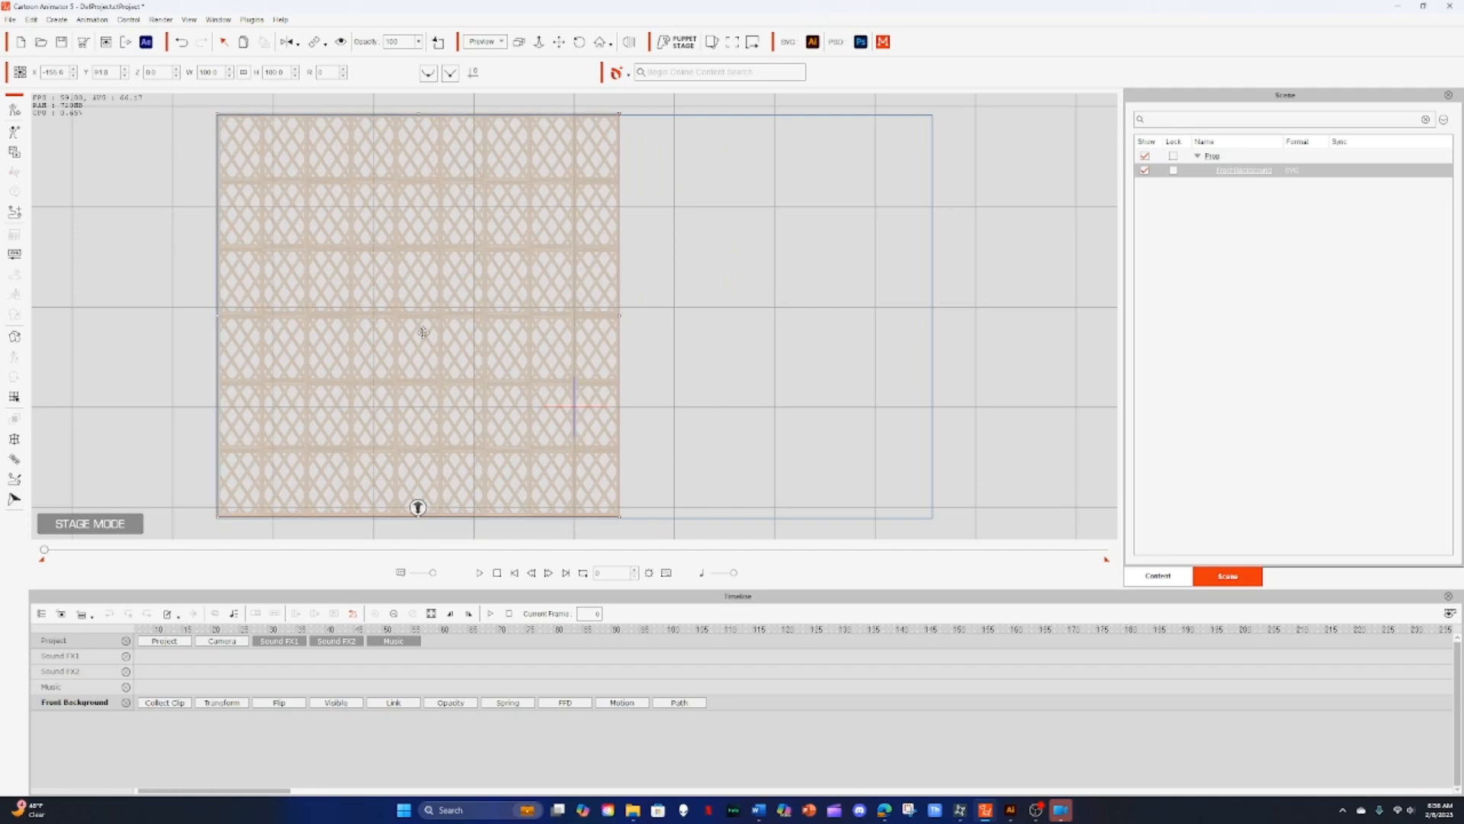
pyautogui.moveTo(617, 315); pyautogui.dragTo(790, 296)
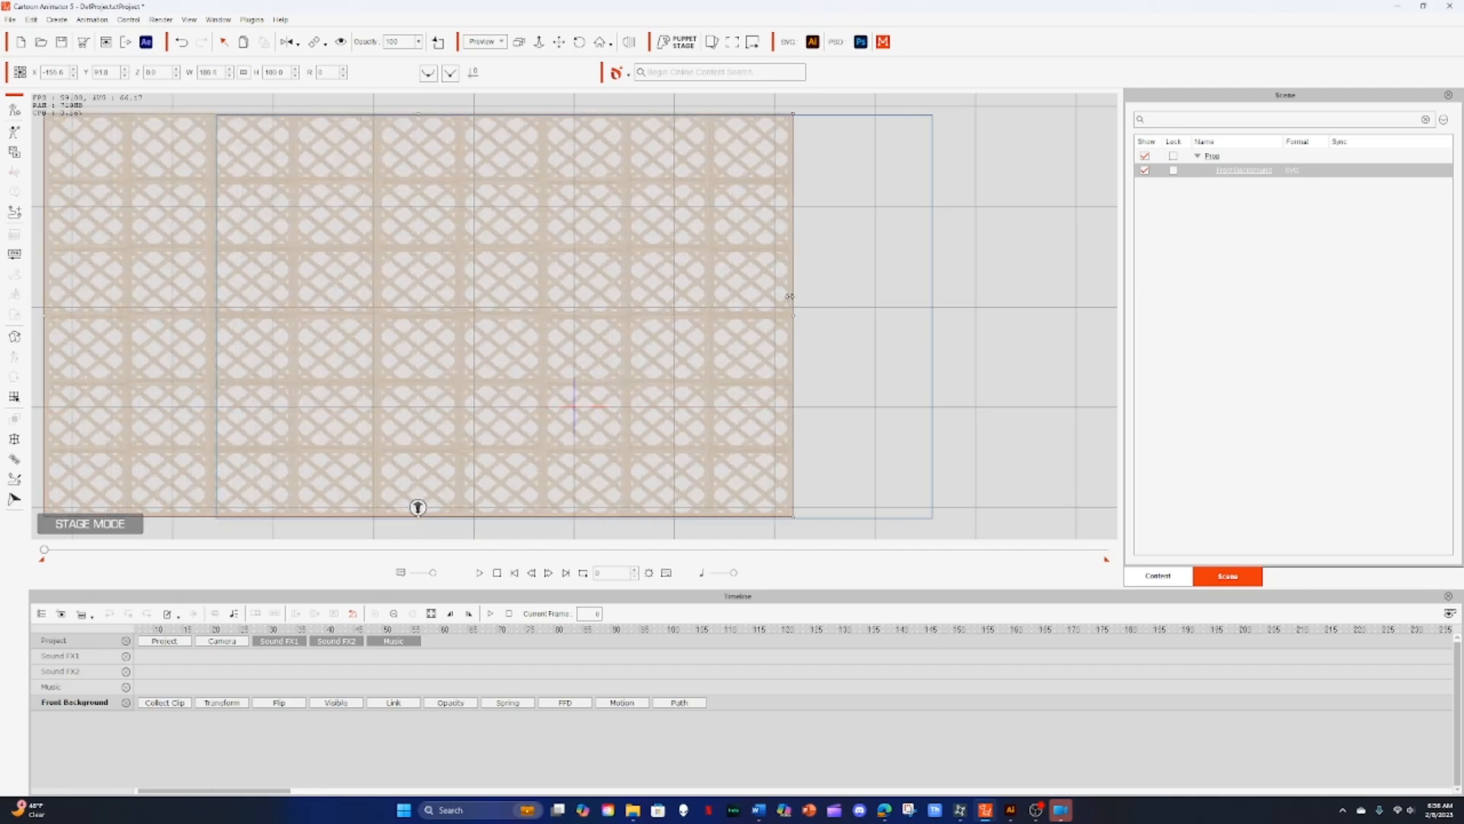
pyautogui.moveTo(264, 328); pyautogui.dragTo(432, 346)
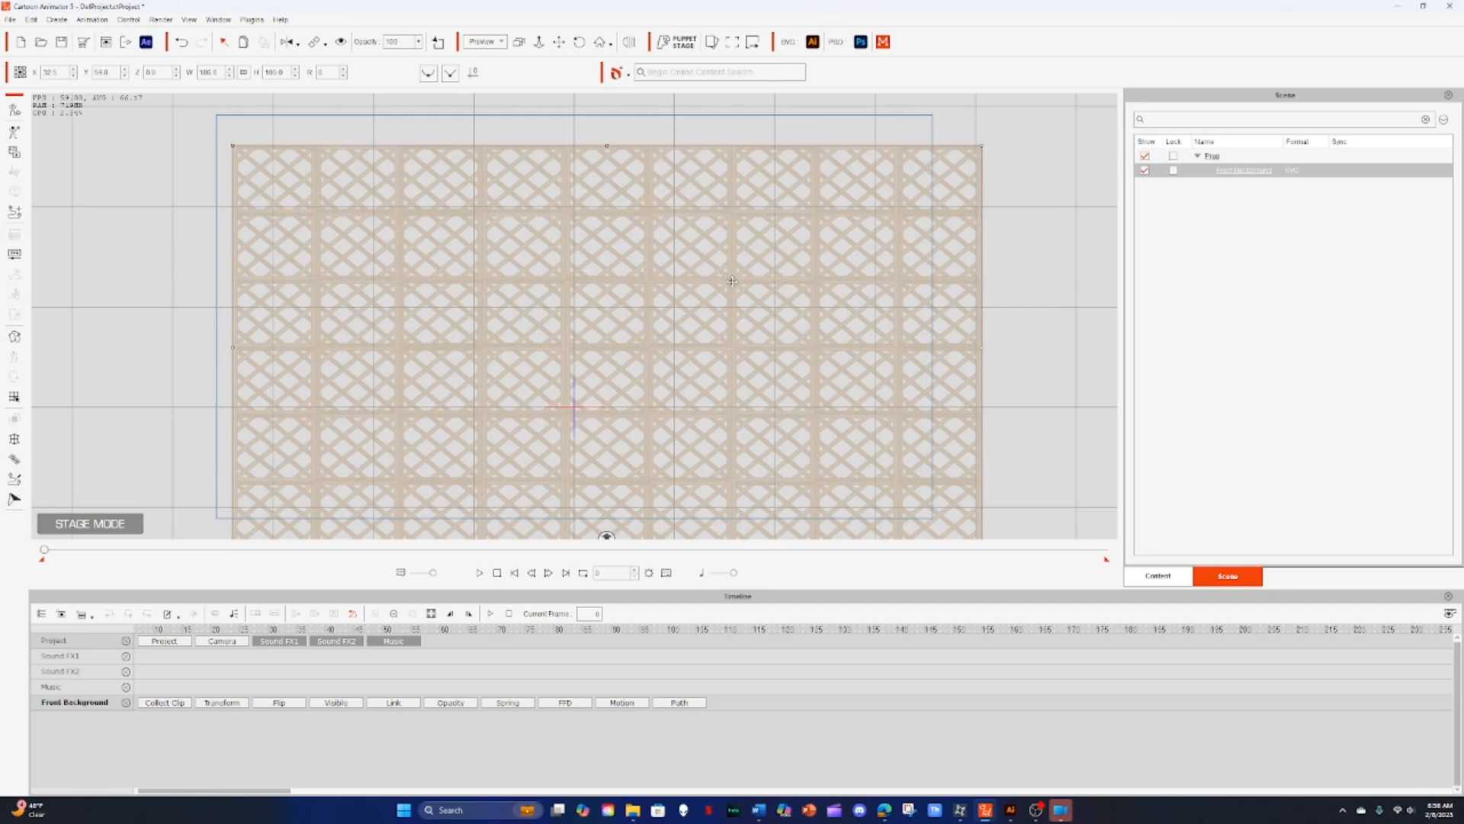
pyautogui.moveTo(732, 281); pyautogui.dragTo(708, 247)
pyautogui.click(183, 252)
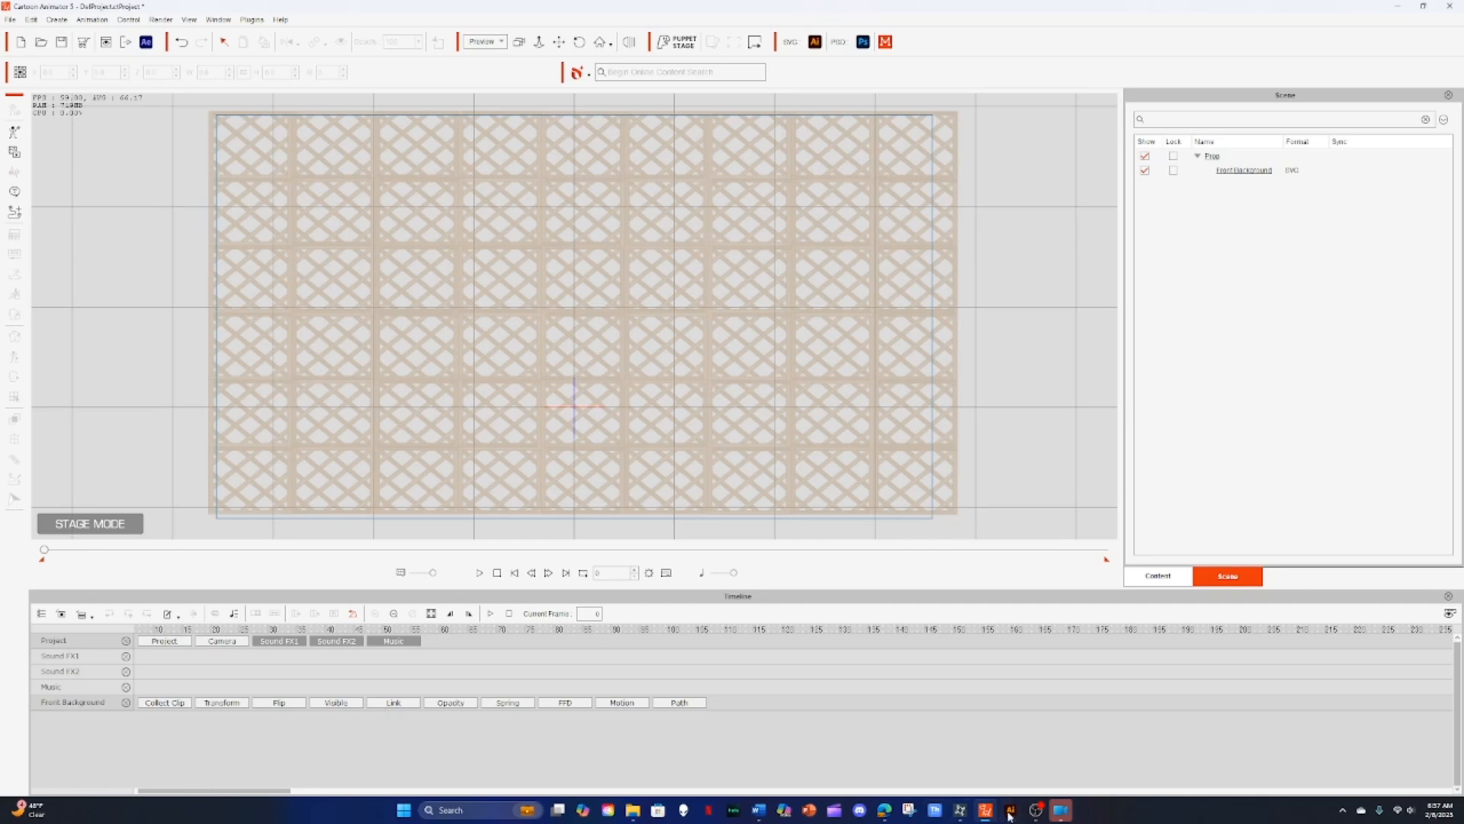
# Step: Import the Rear Background SVG from File Explorer as a prop and return from composer mode to the stage
pyautogui.moveTo(1058, 814)
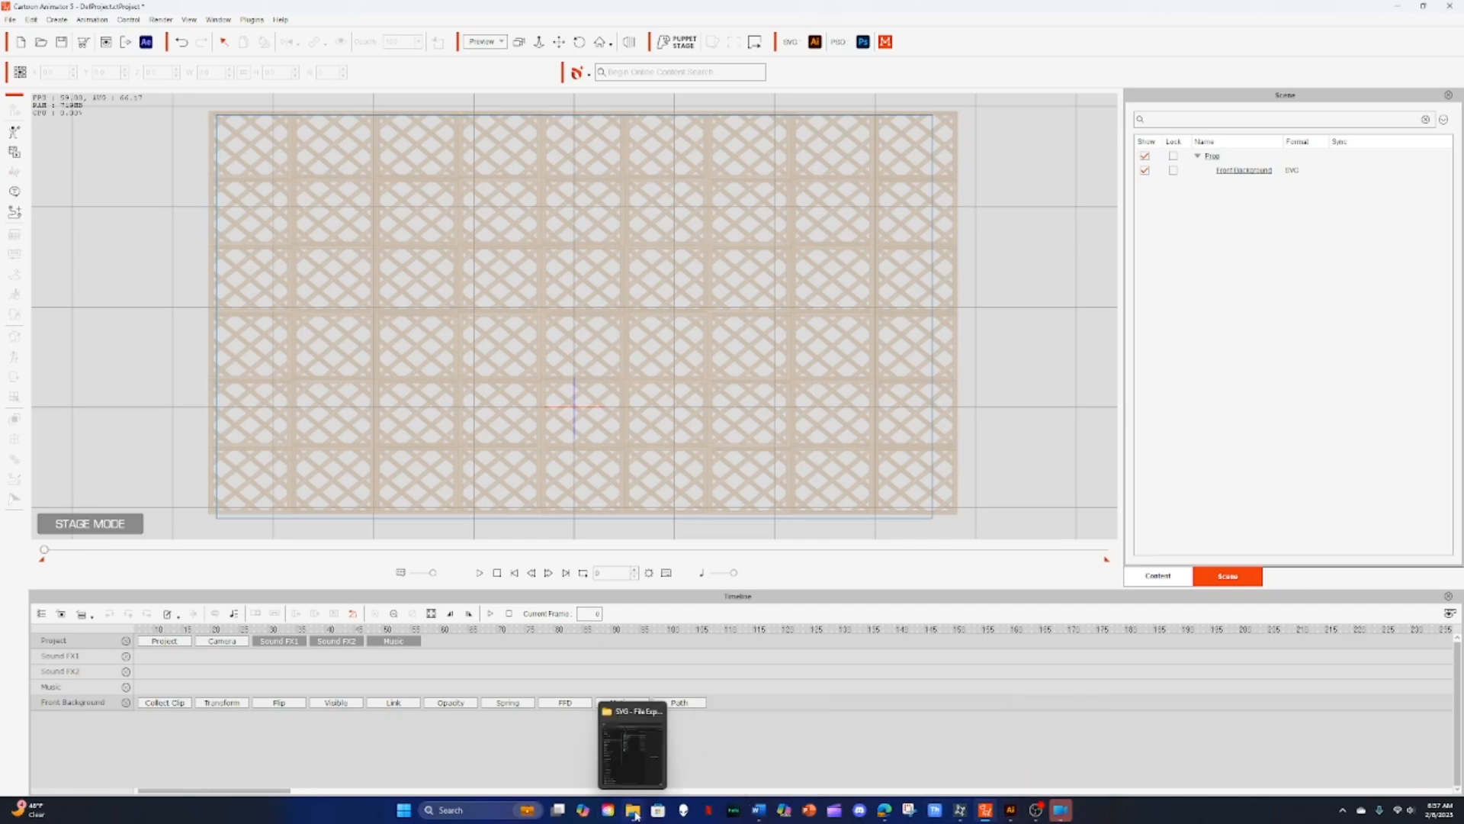
pyautogui.click(636, 815)
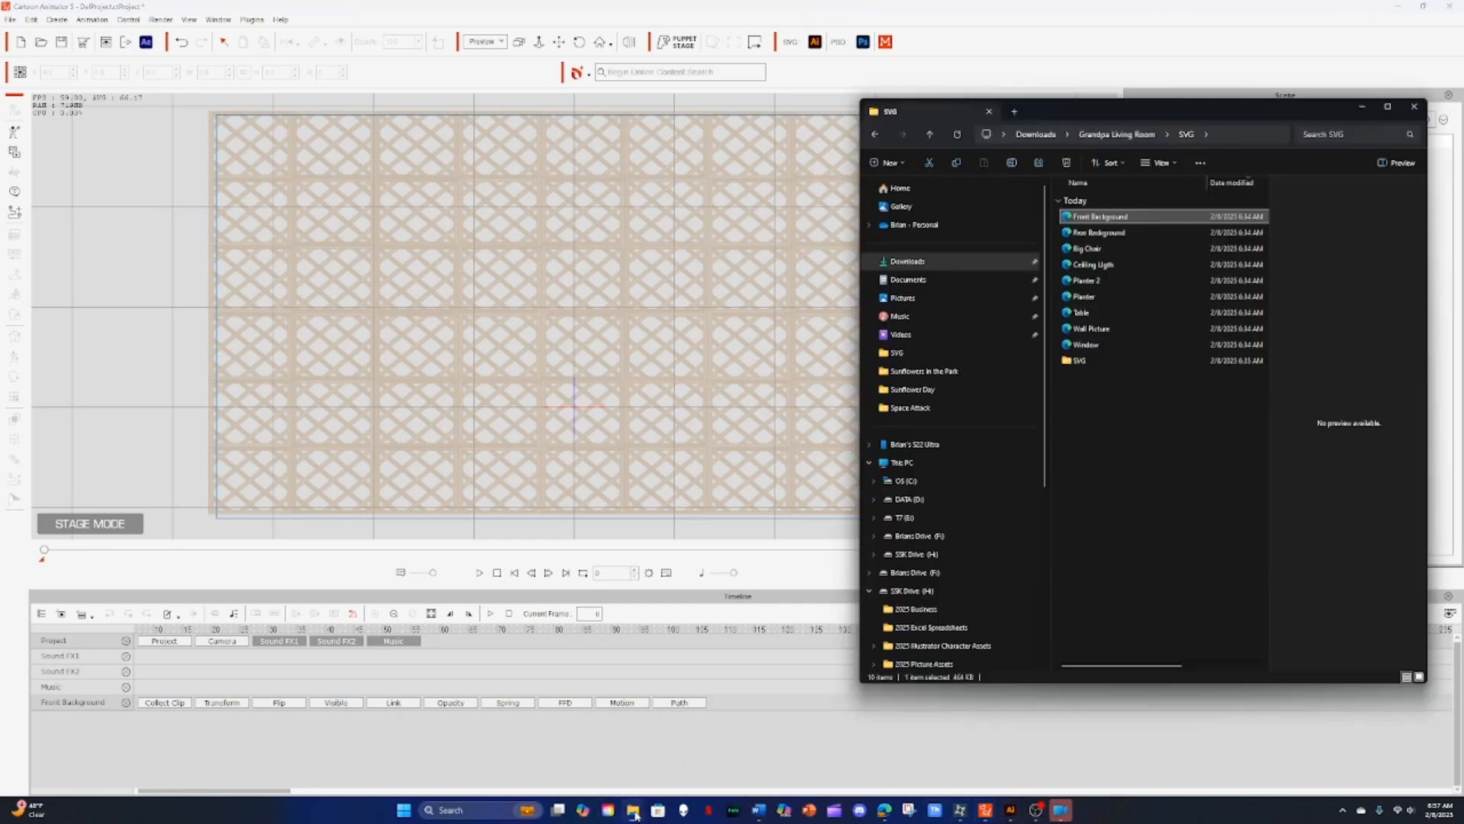
pyautogui.click(1092, 235)
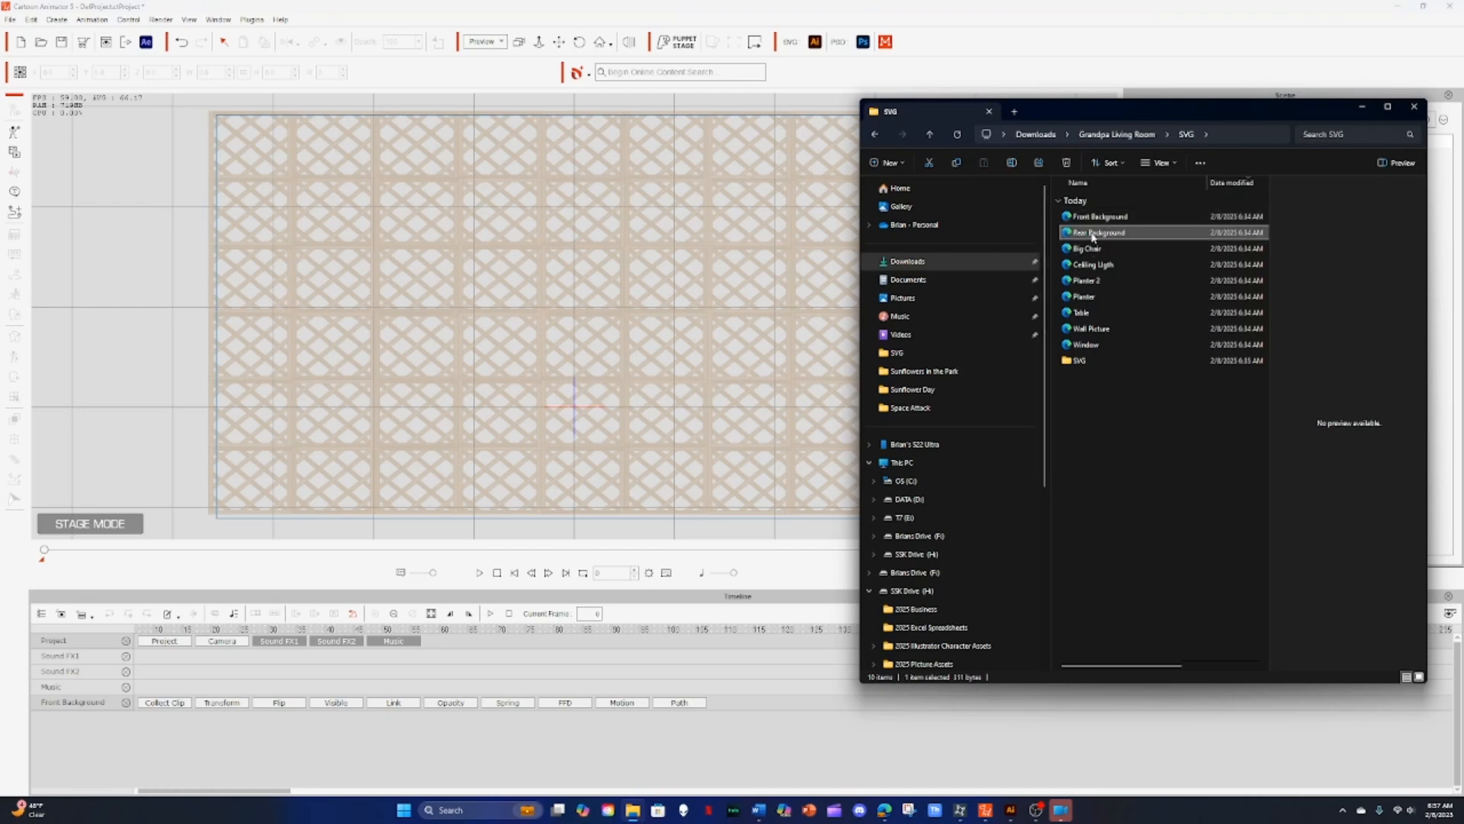
pyautogui.moveTo(1092, 235); pyautogui.dragTo(697, 248)
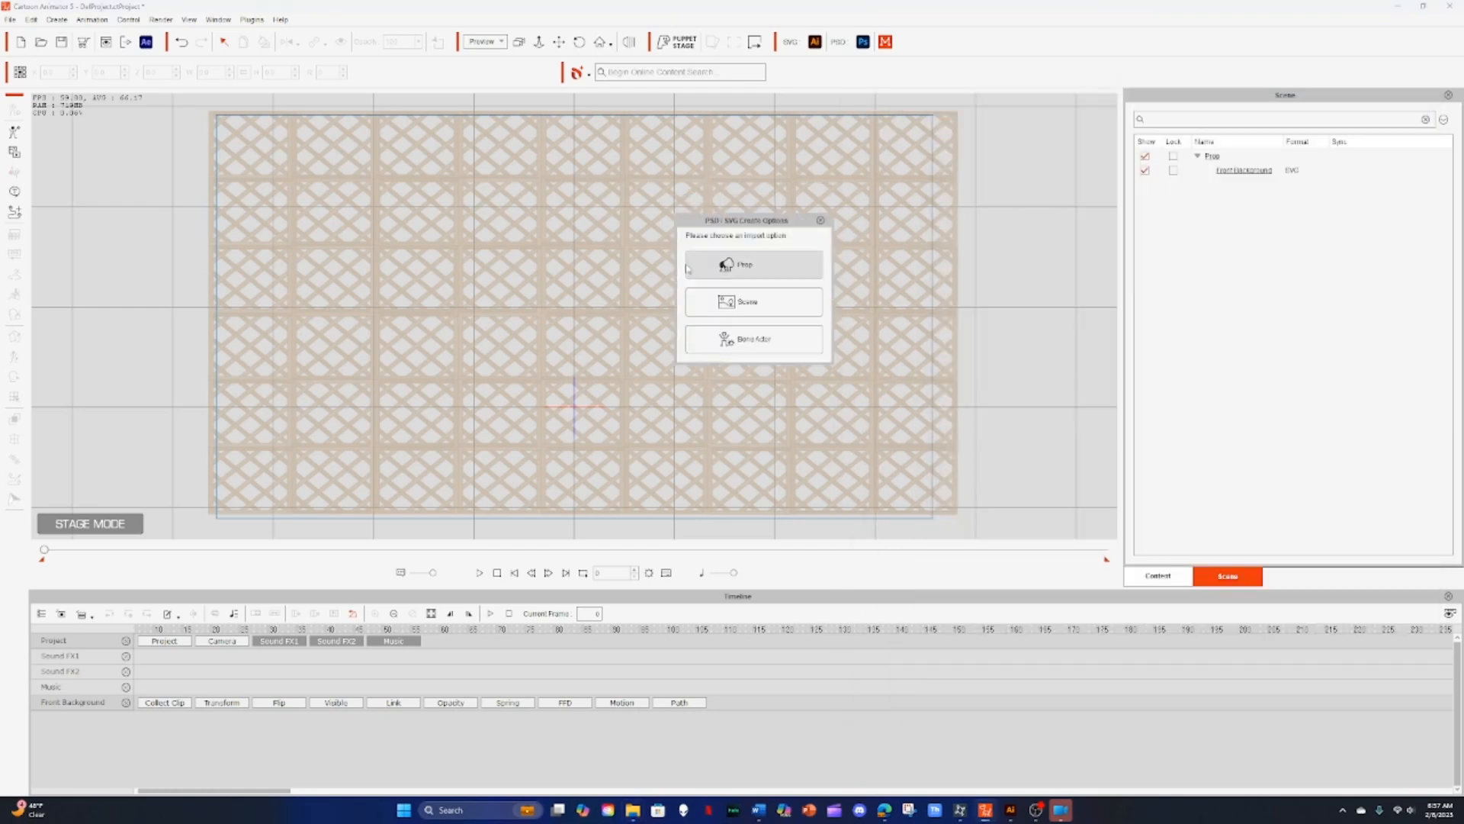
pyautogui.click(766, 273)
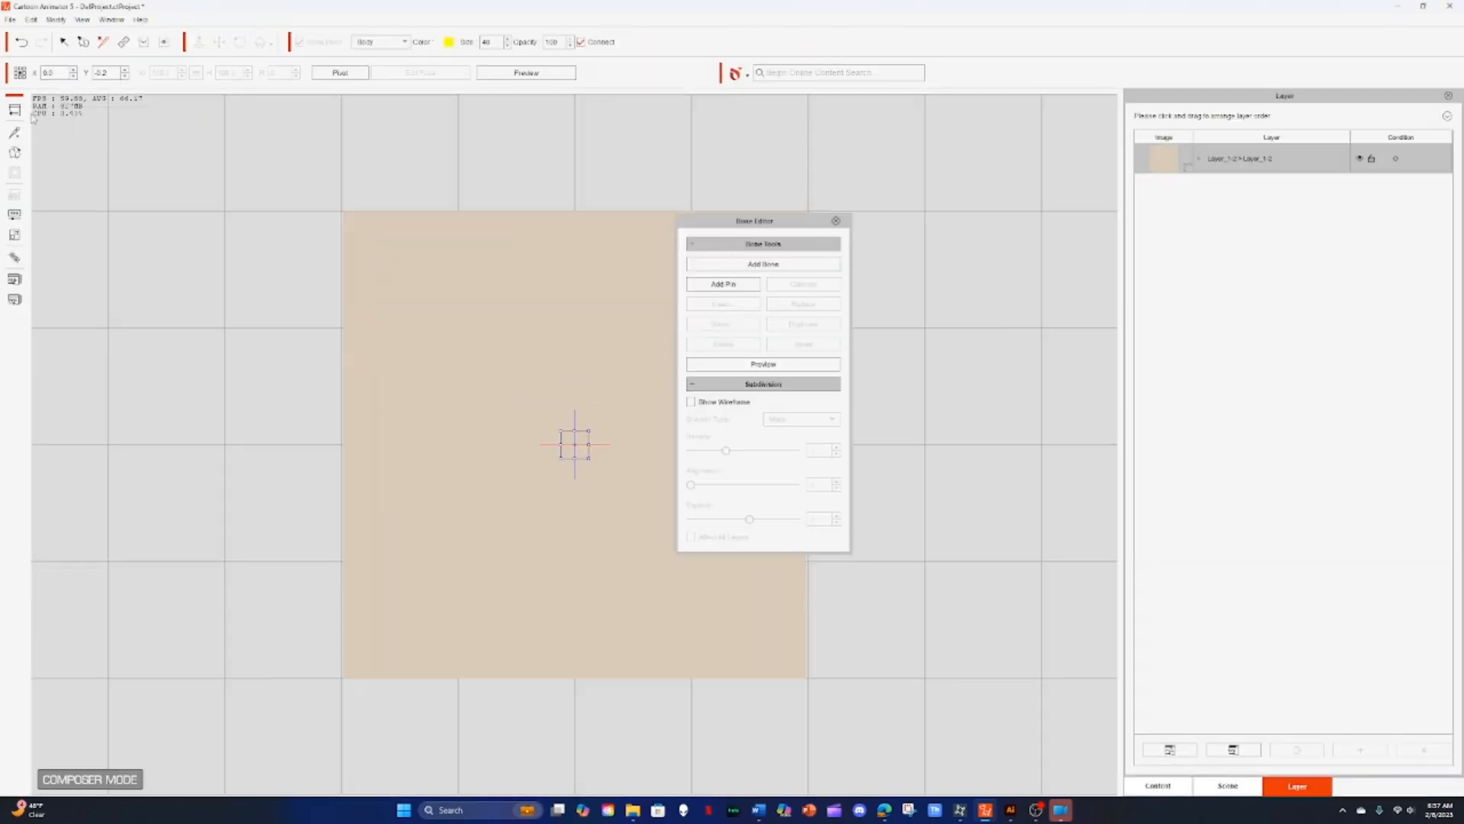
pyautogui.click(14, 109)
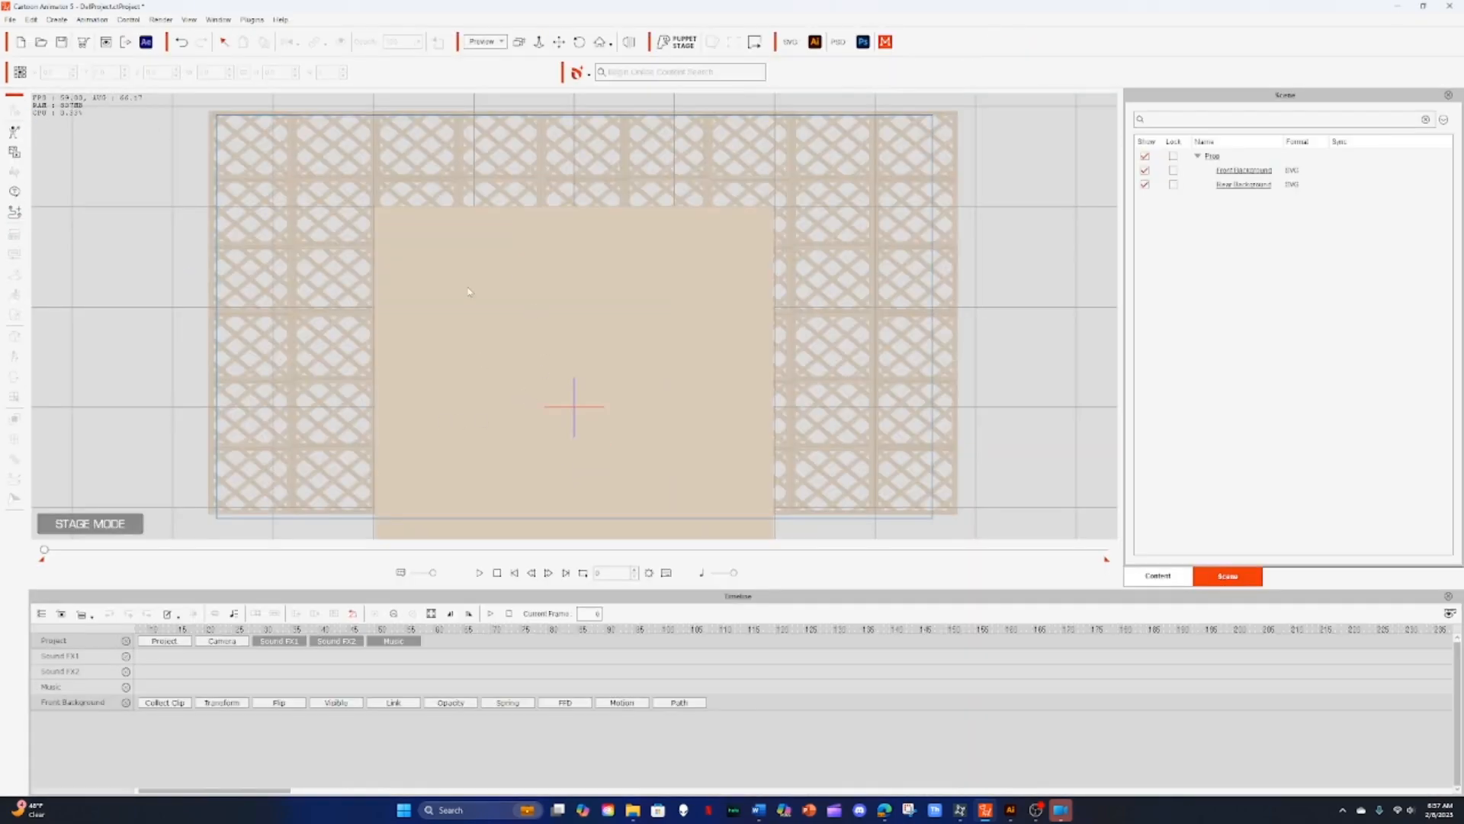
# Step: Move and stretch the Rear Background prop so it spans the stage behind the front background
pyautogui.click(503, 321)
pyautogui.moveTo(530, 328); pyautogui.dragTo(367, 235)
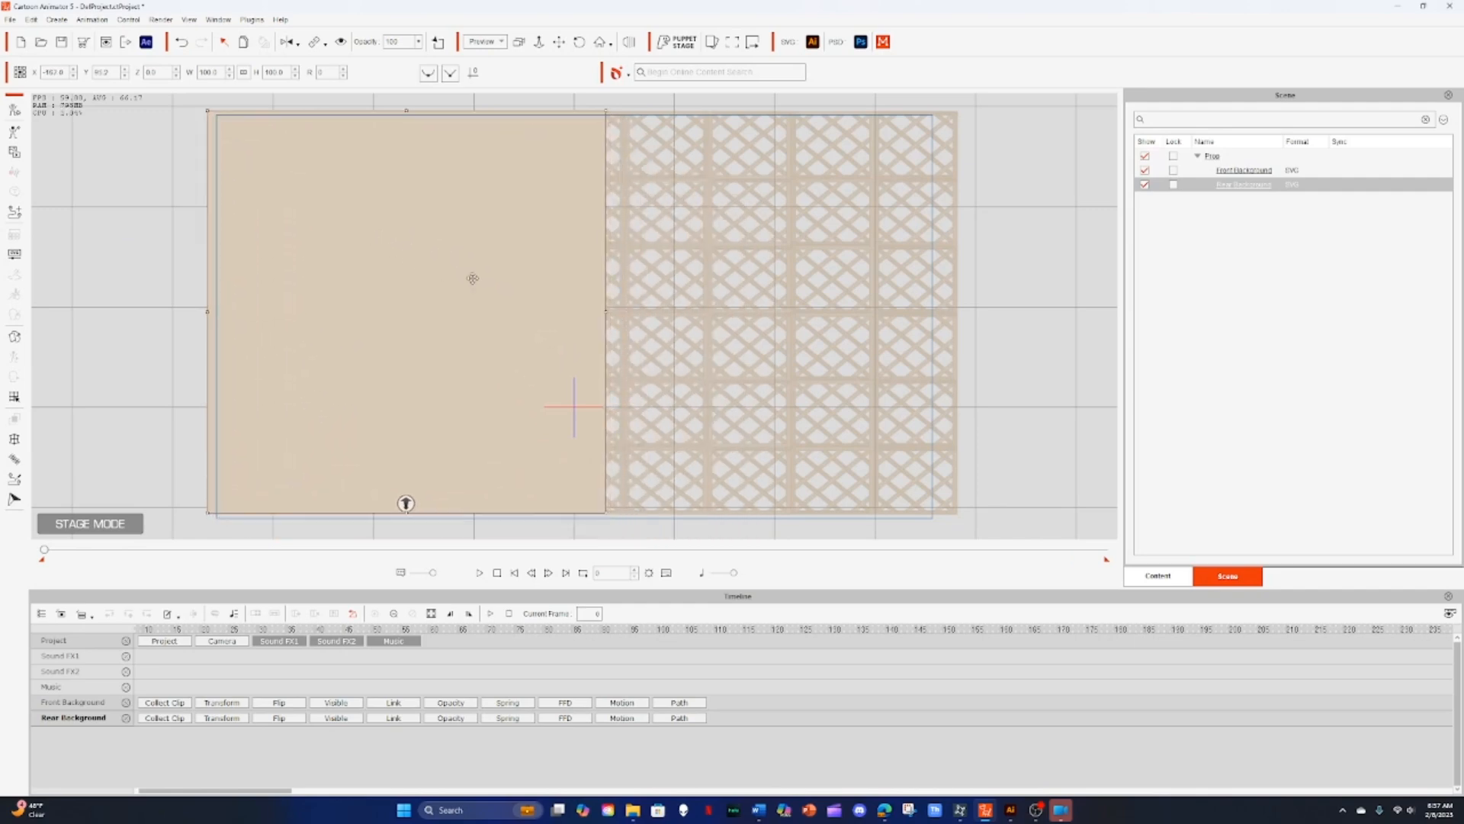
pyautogui.moveTo(600, 320); pyautogui.dragTo(848, 319)
pyautogui.moveTo(558, 346); pyautogui.dragTo(647, 347)
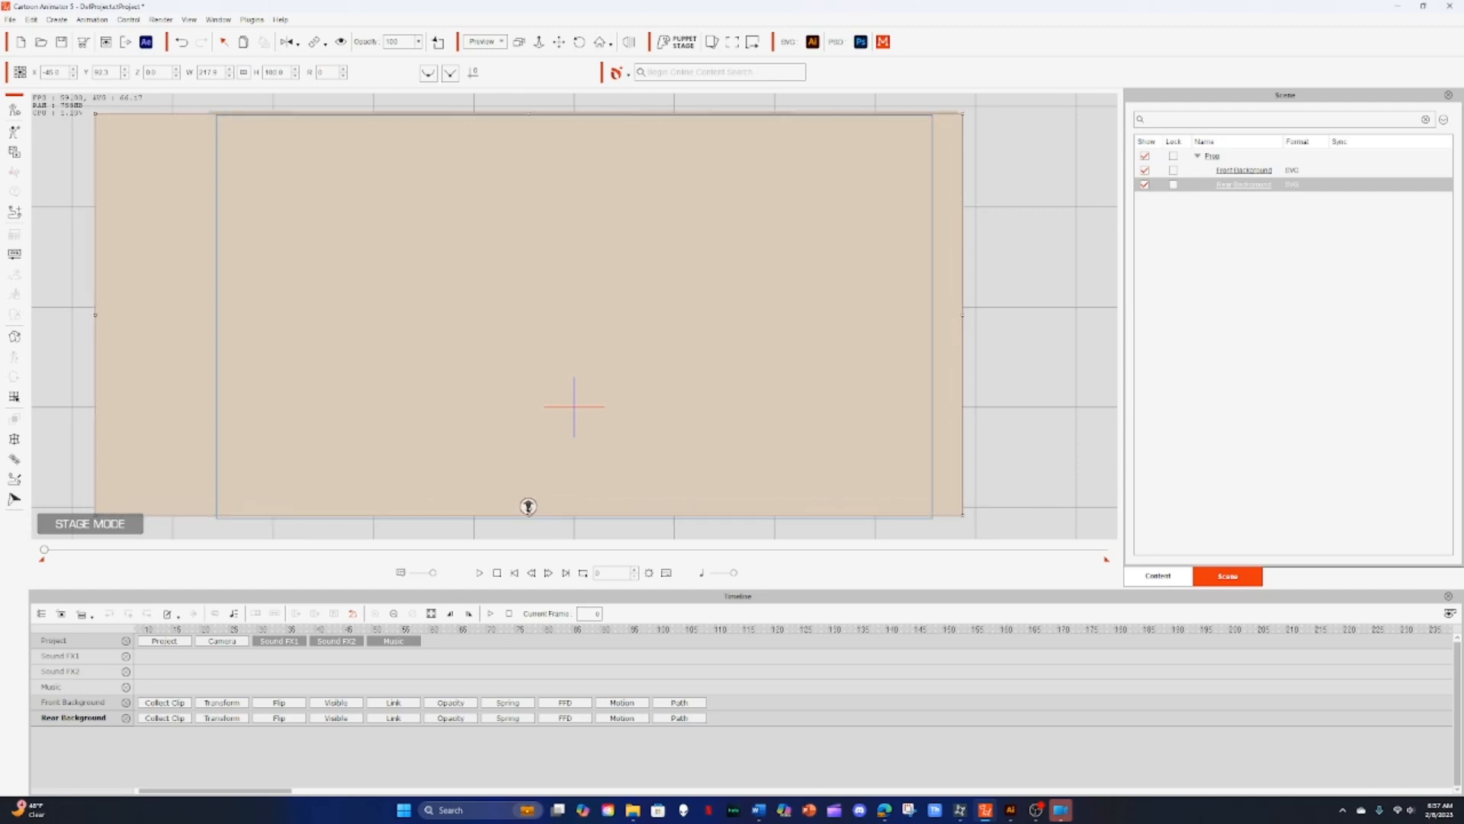
pyautogui.moveTo(528, 506); pyautogui.dragTo(528, 504)
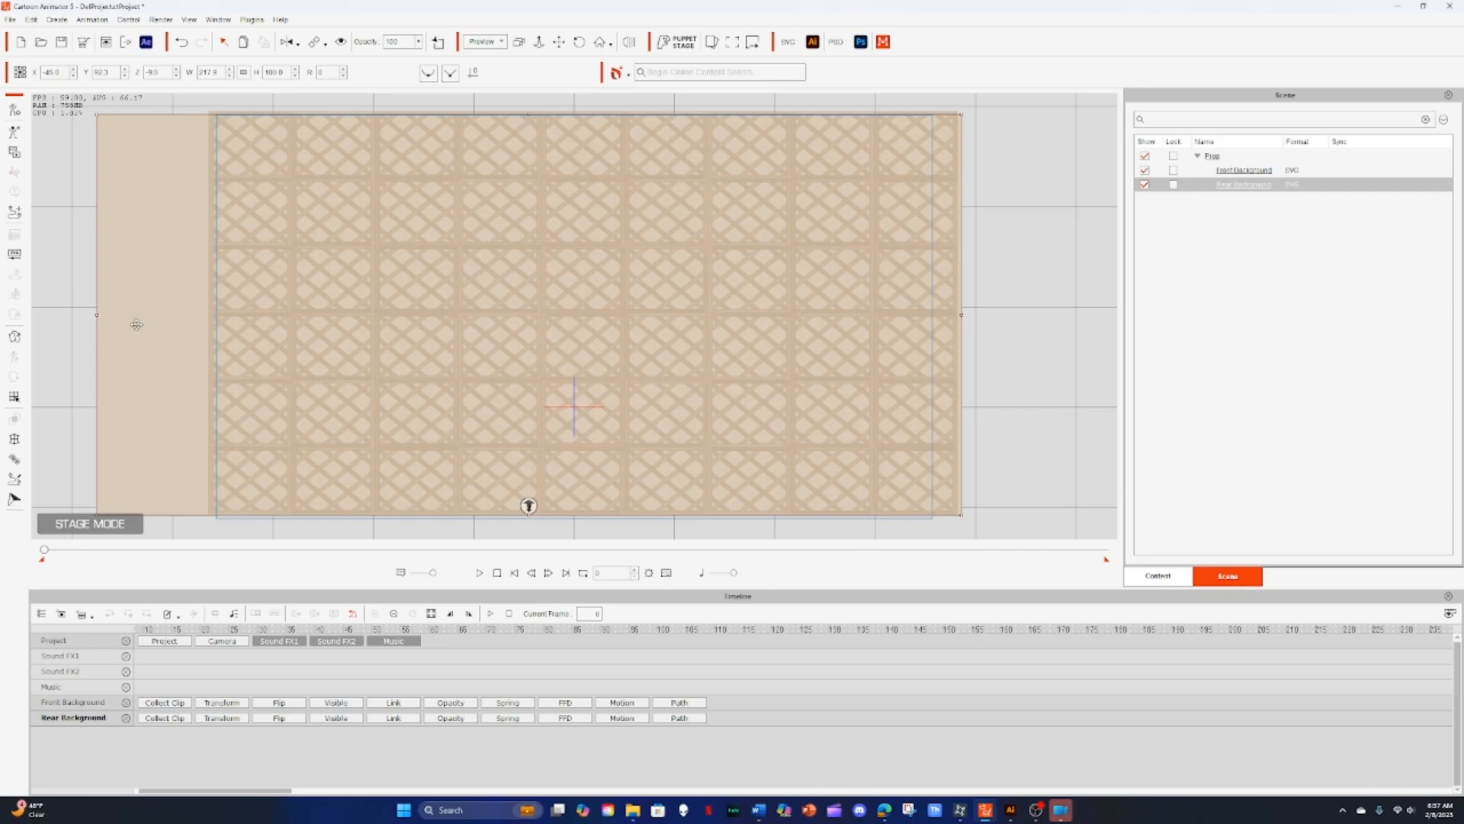
pyautogui.moveTo(95, 316); pyautogui.dragTo(247, 327)
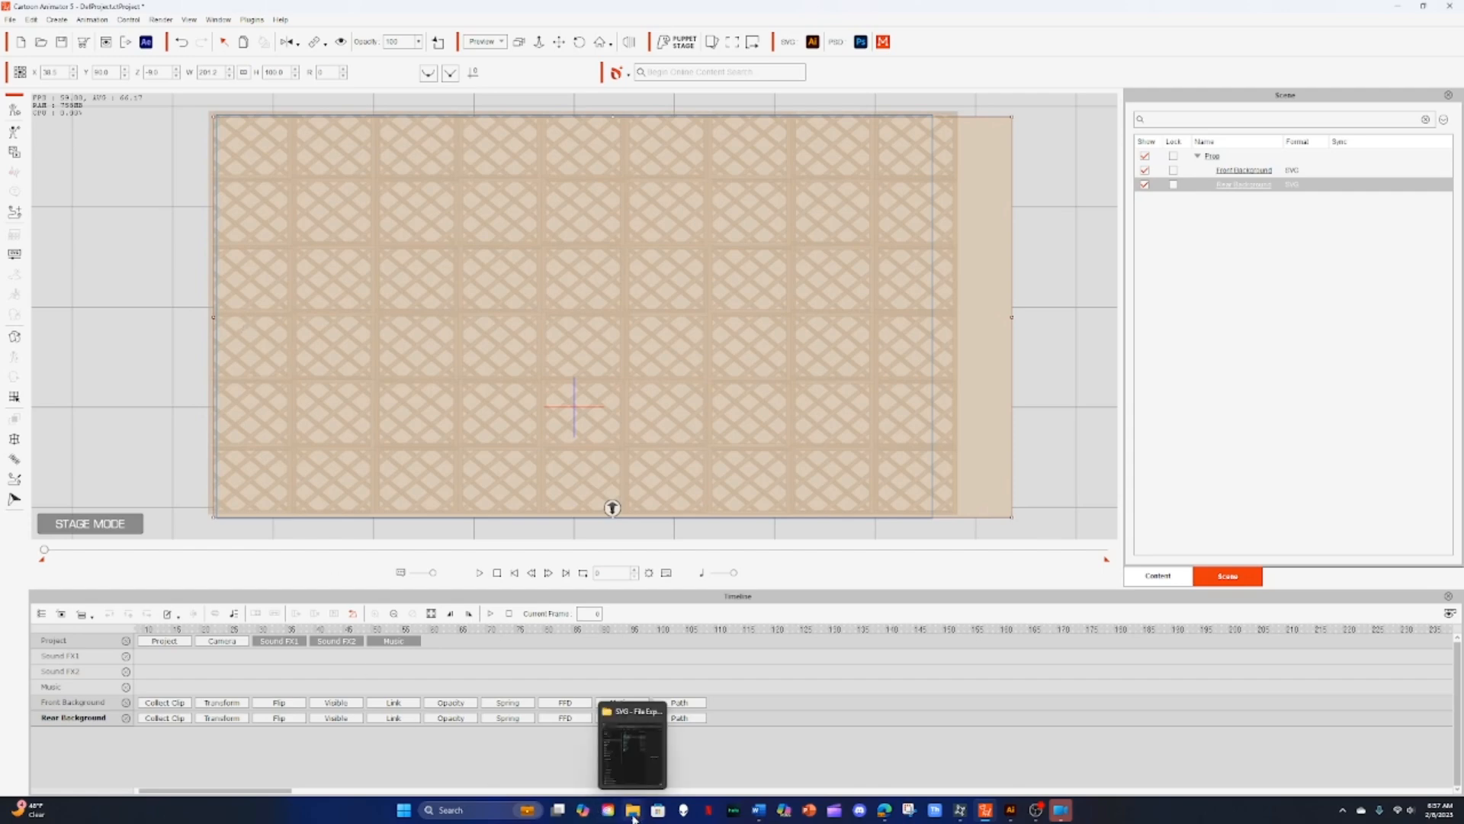
# Step: Import the Big Chair SVG as a prop, return to the stage, and move the chair toward the room's left side
pyautogui.click(633, 816)
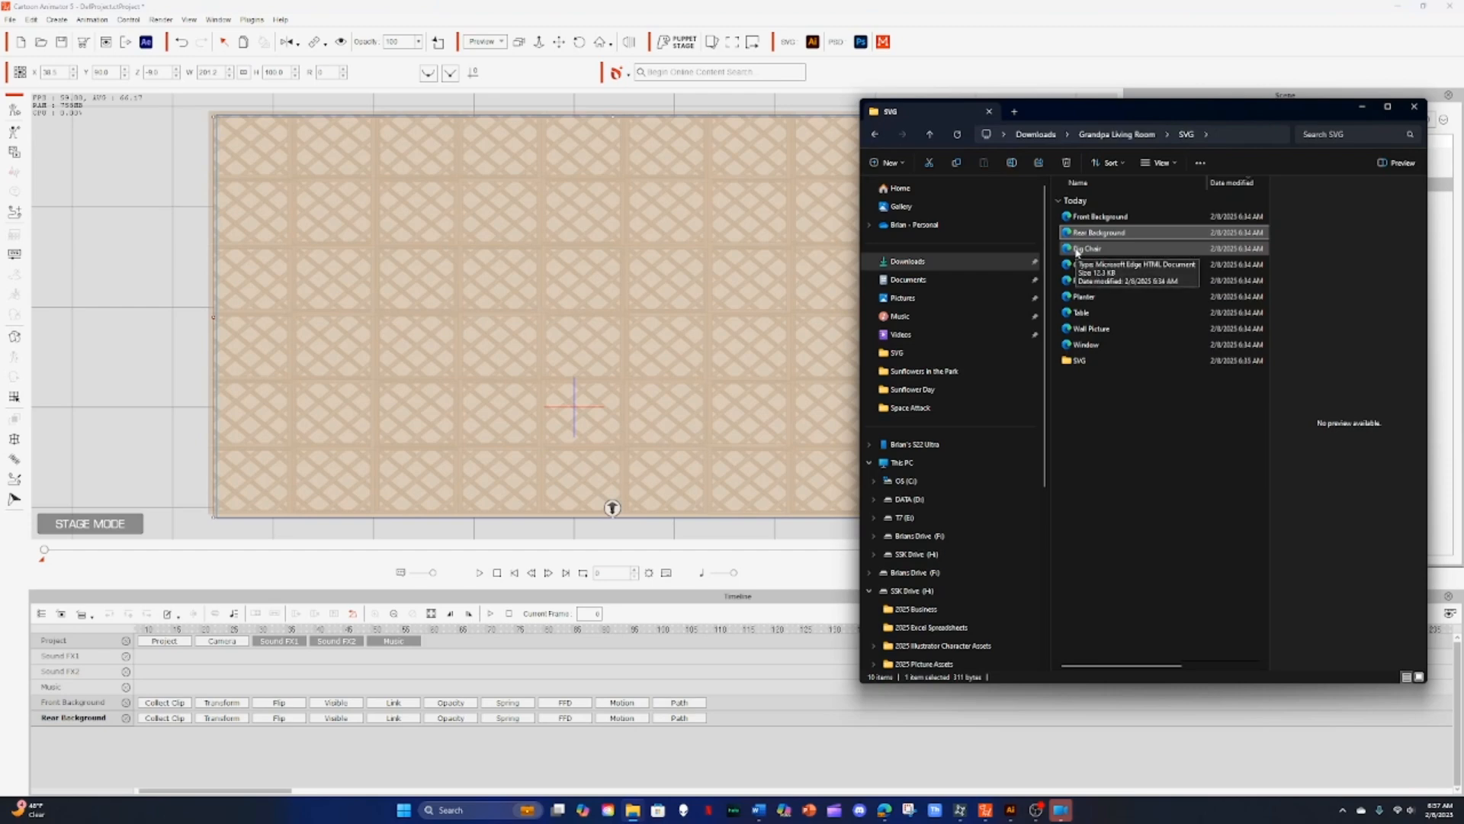
pyautogui.moveTo(1076, 251); pyautogui.dragTo(542, 360)
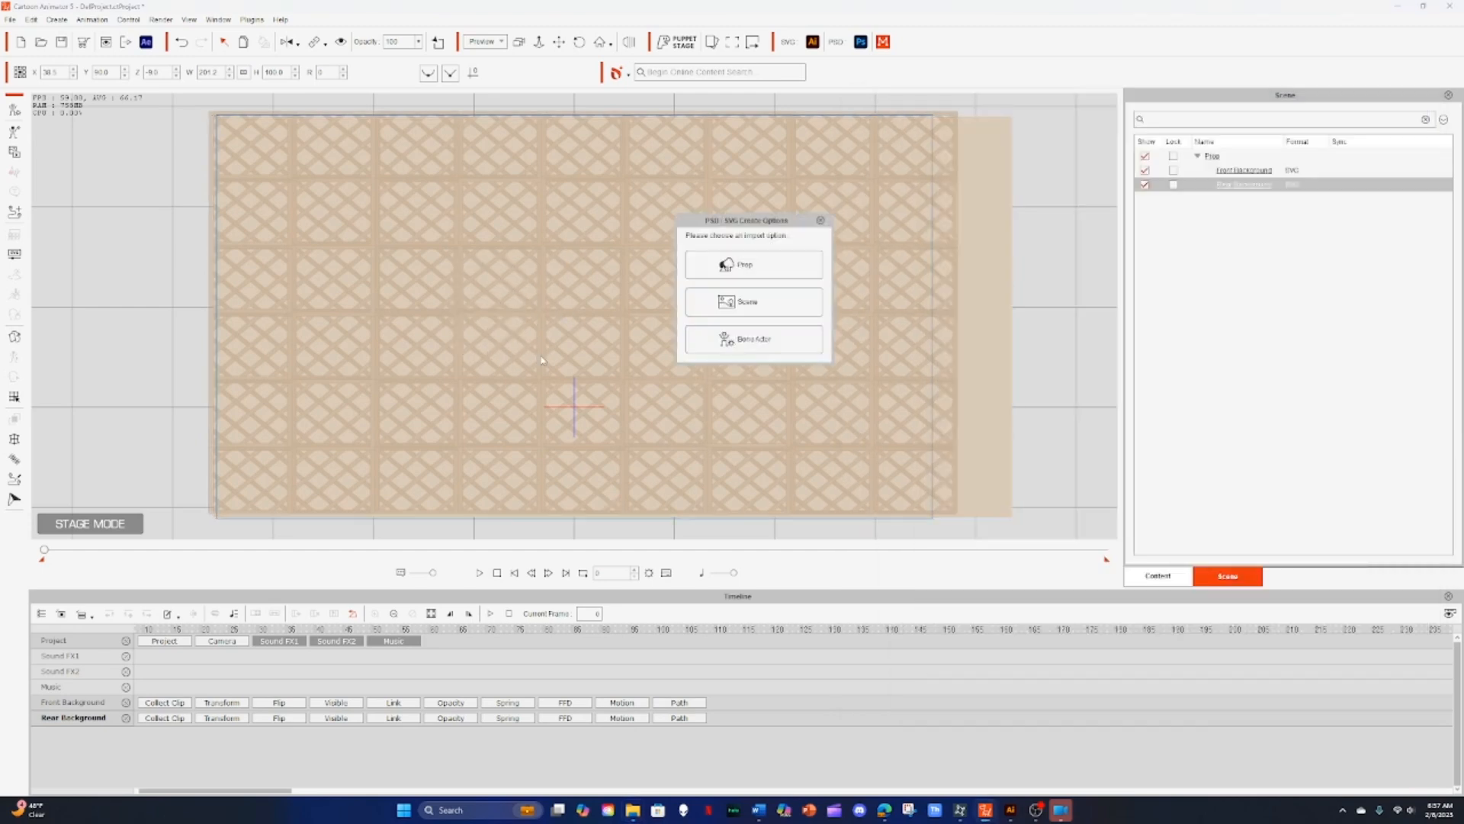
pyautogui.click(747, 266)
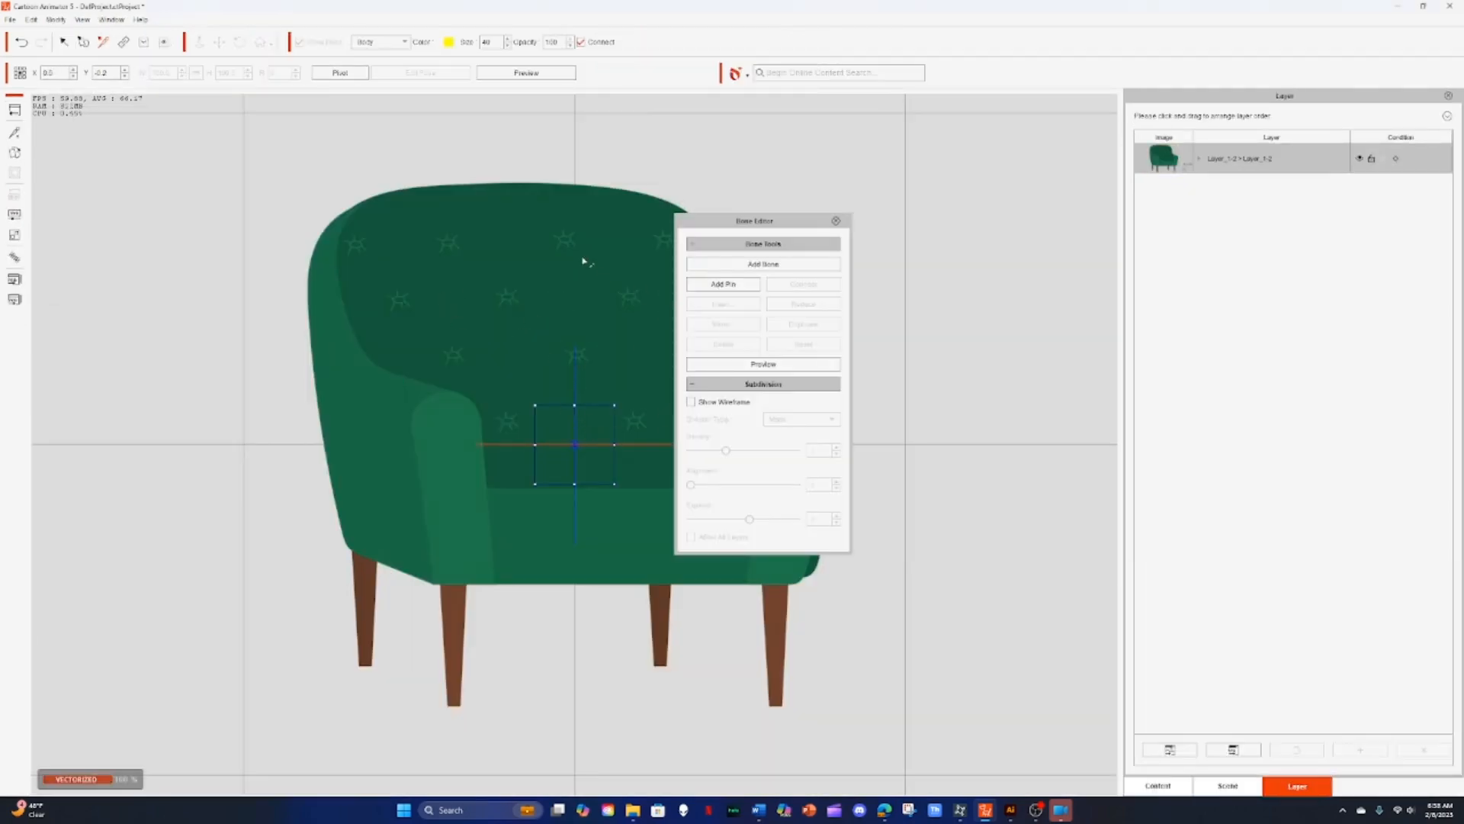
pyautogui.click(835, 221)
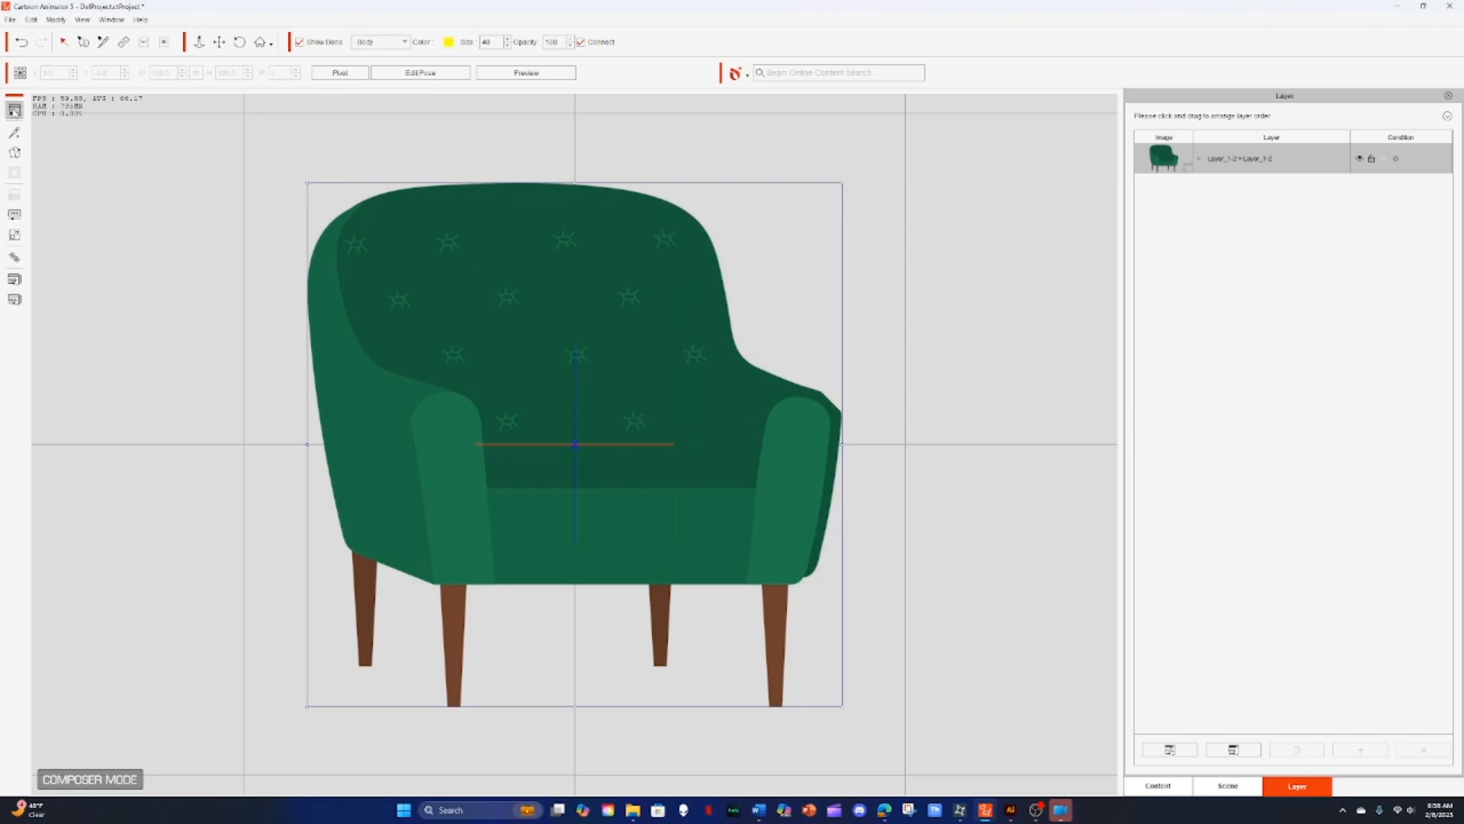
pyautogui.click(15, 109)
pyautogui.click(562, 391)
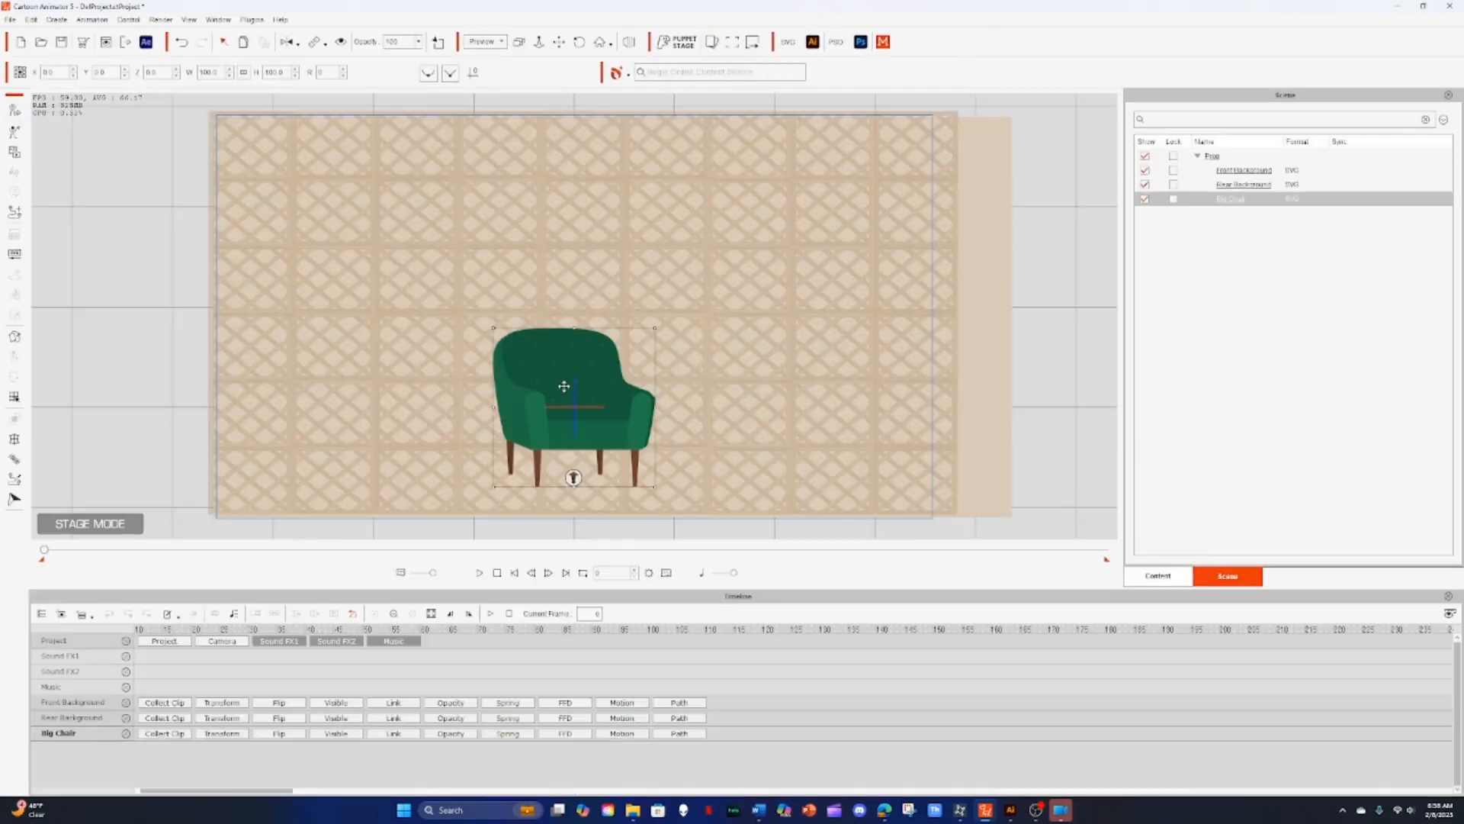
pyautogui.moveTo(562, 390); pyautogui.dragTo(417, 366)
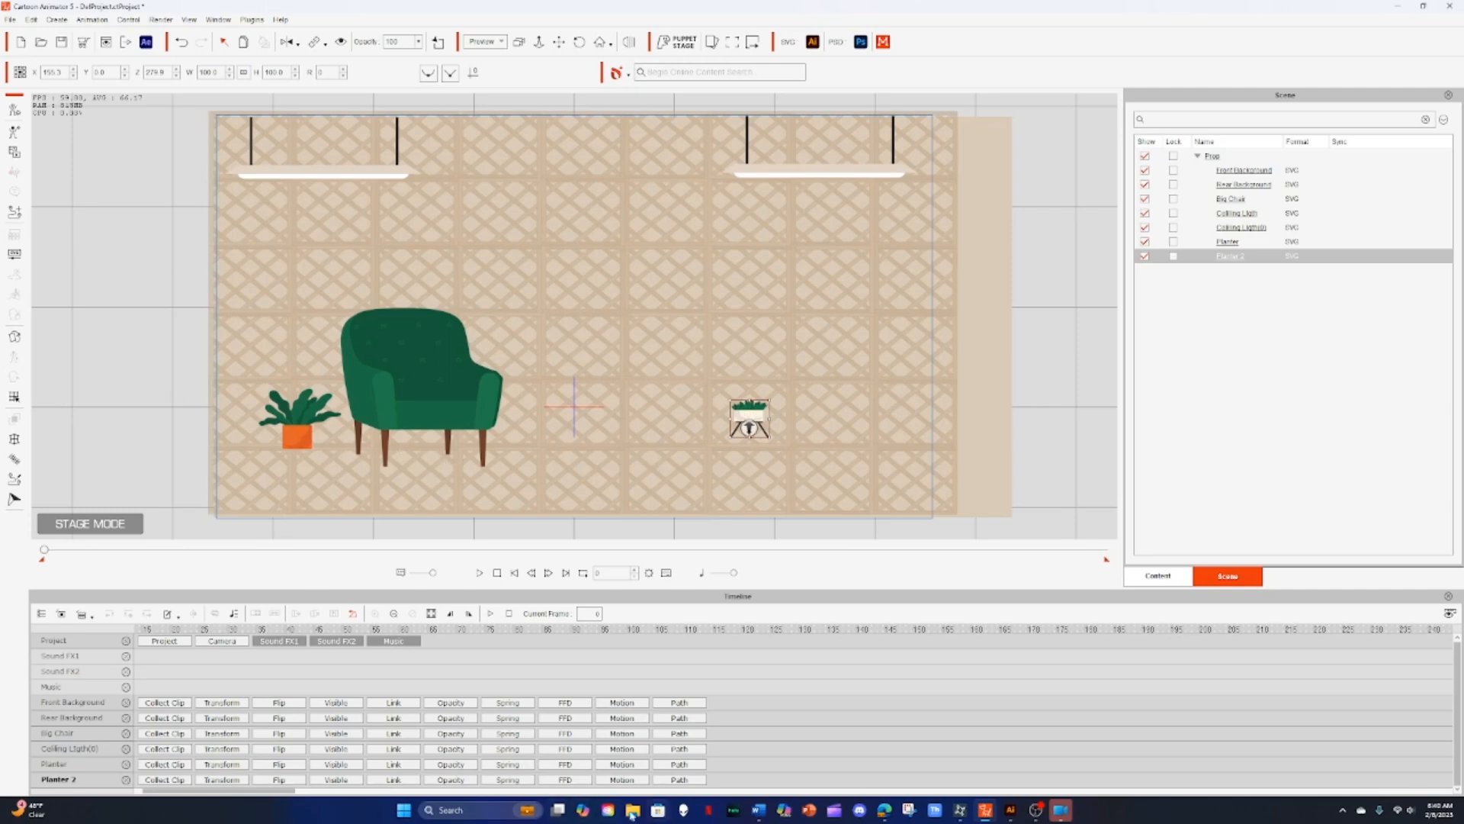
# Step: Switch to Illustrator and select the brown floor rectangle in the untitled document
pyautogui.click(1010, 815)
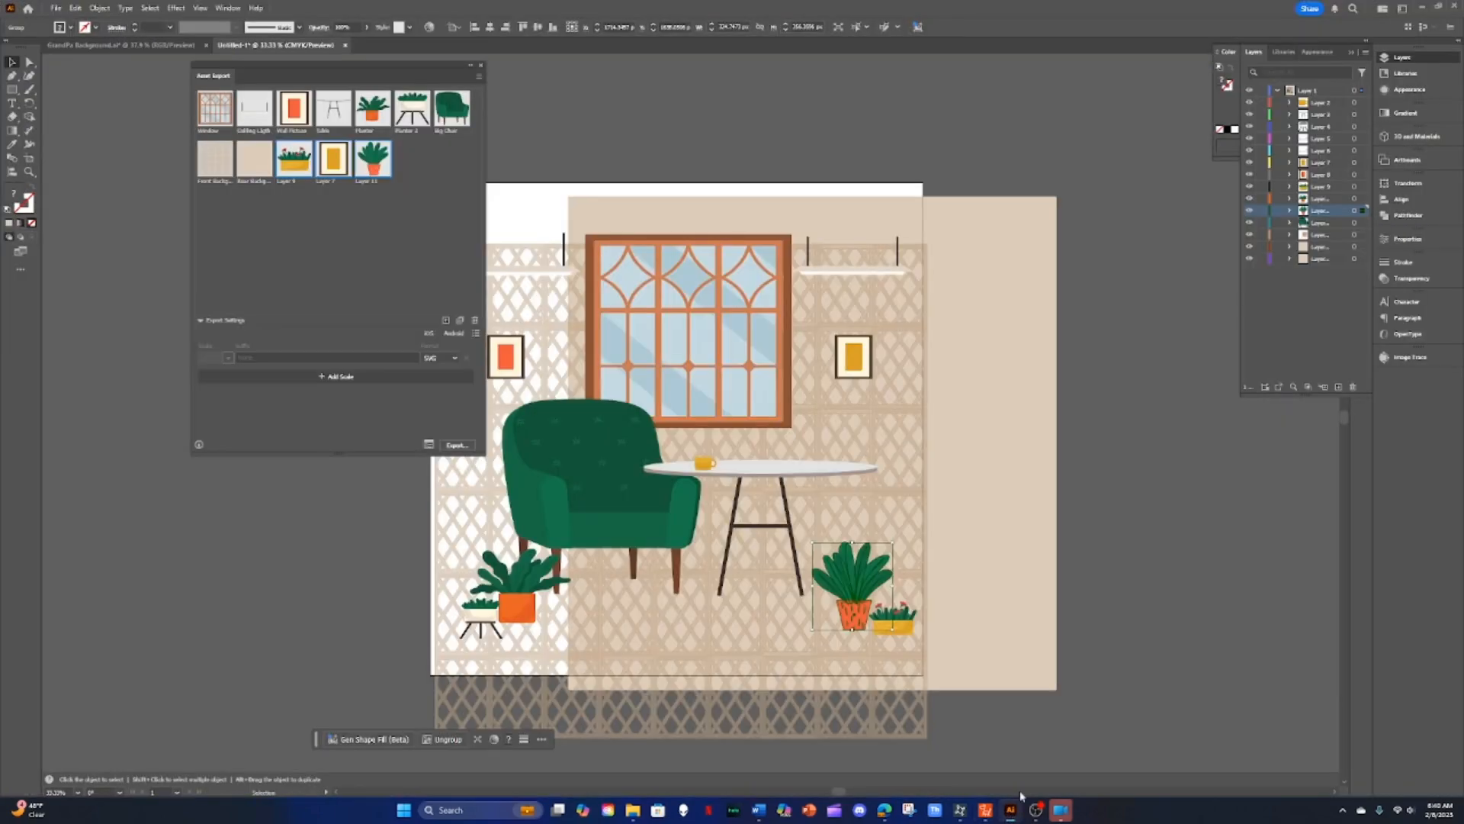
pyautogui.click(147, 47)
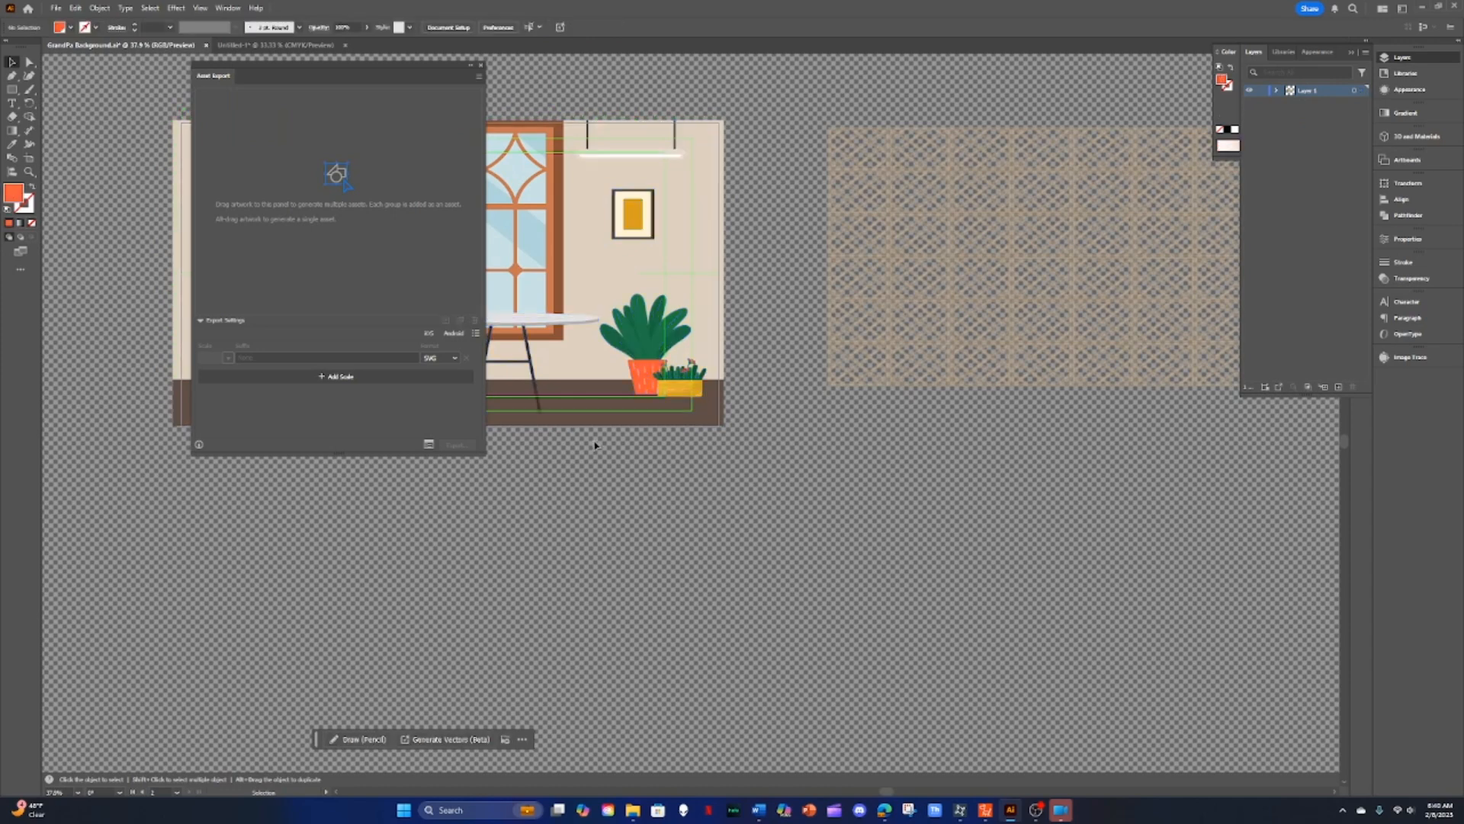
pyautogui.moveTo(431, 74); pyautogui.dragTo(1151, 285)
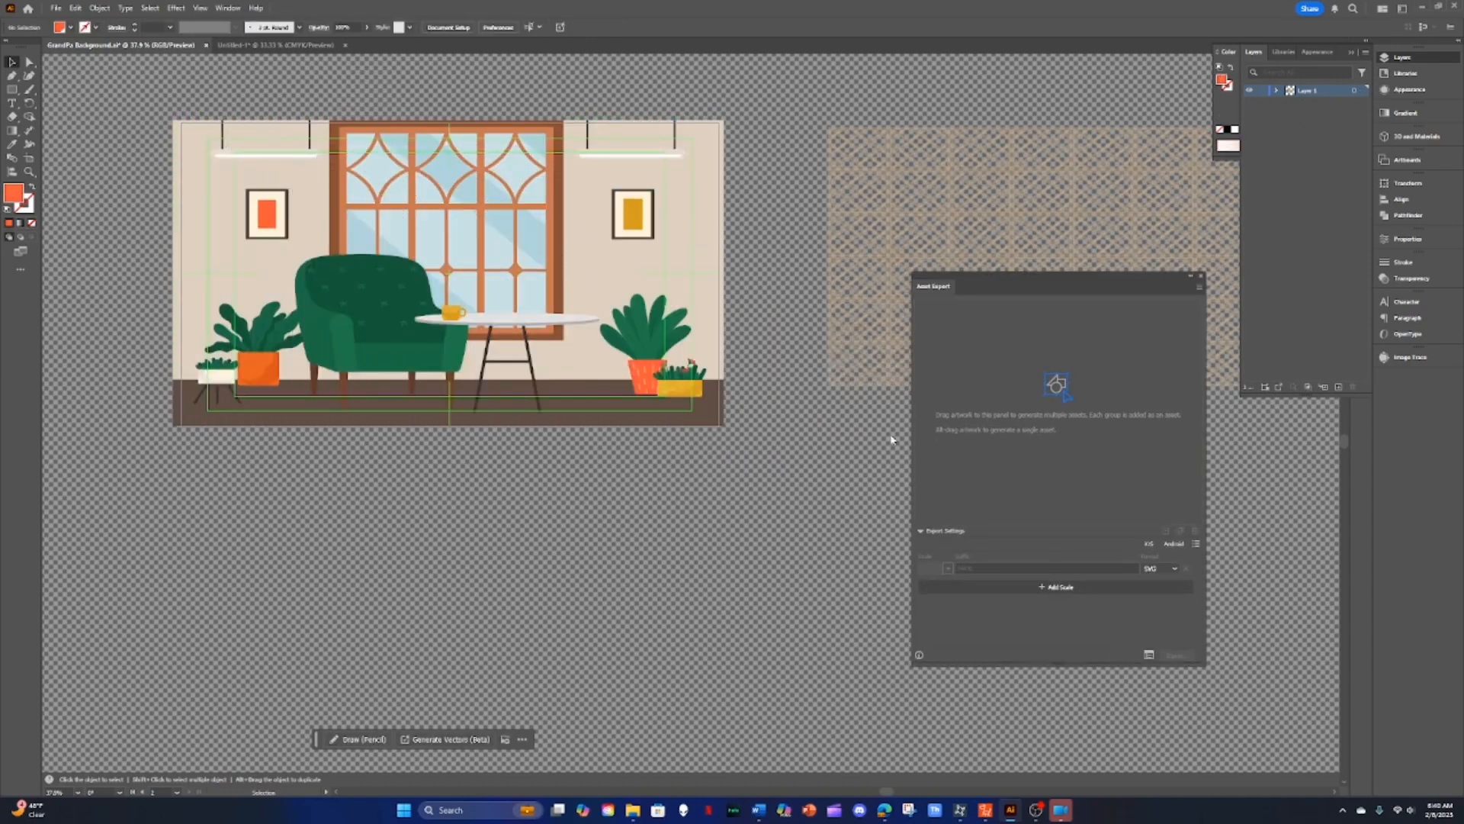
pyautogui.click(566, 419)
pyautogui.moveTo(568, 423); pyautogui.dragTo(881, 661)
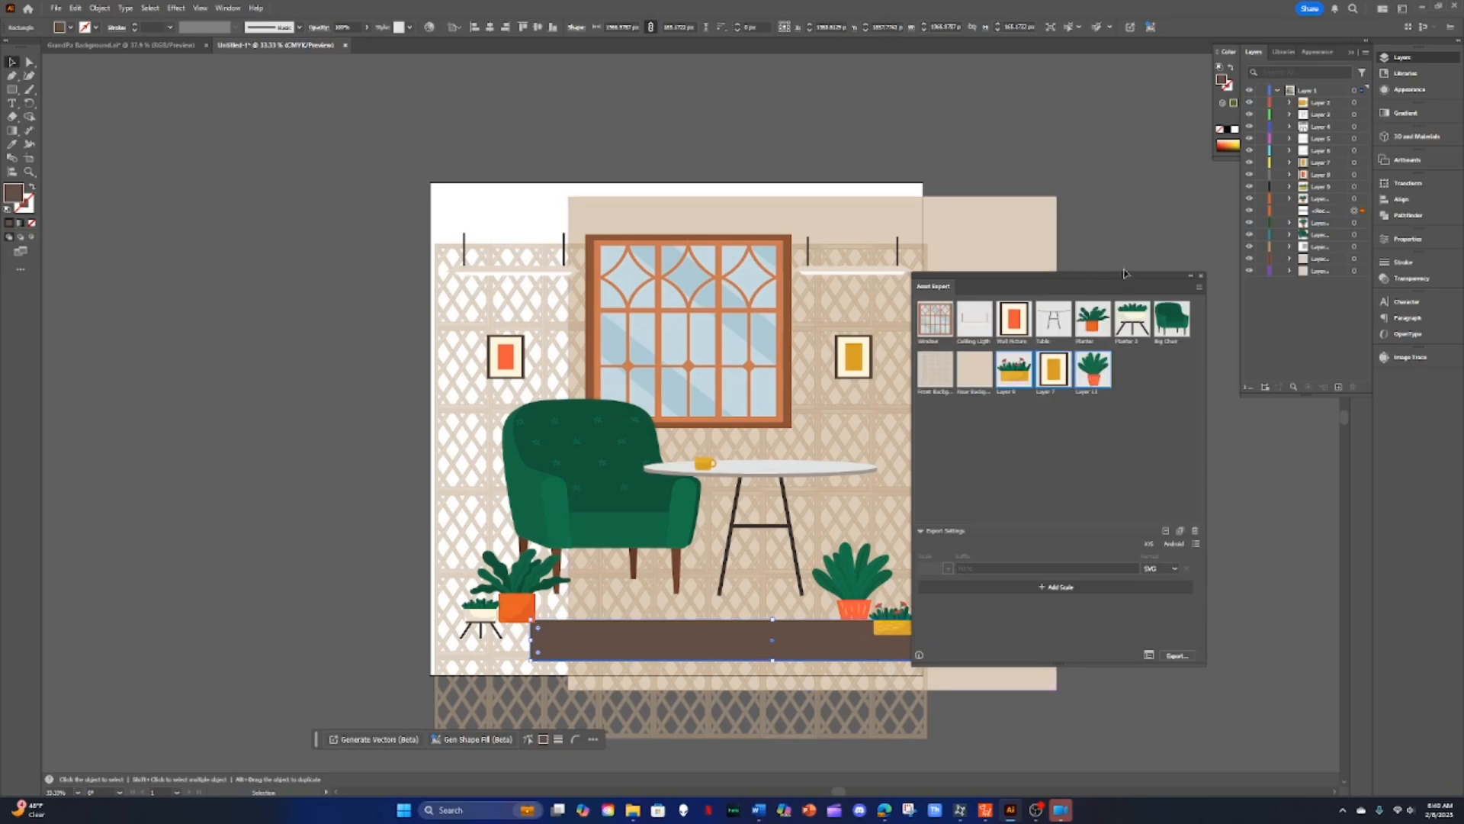
pyautogui.moveTo(1124, 277); pyautogui.dragTo(310, 189)
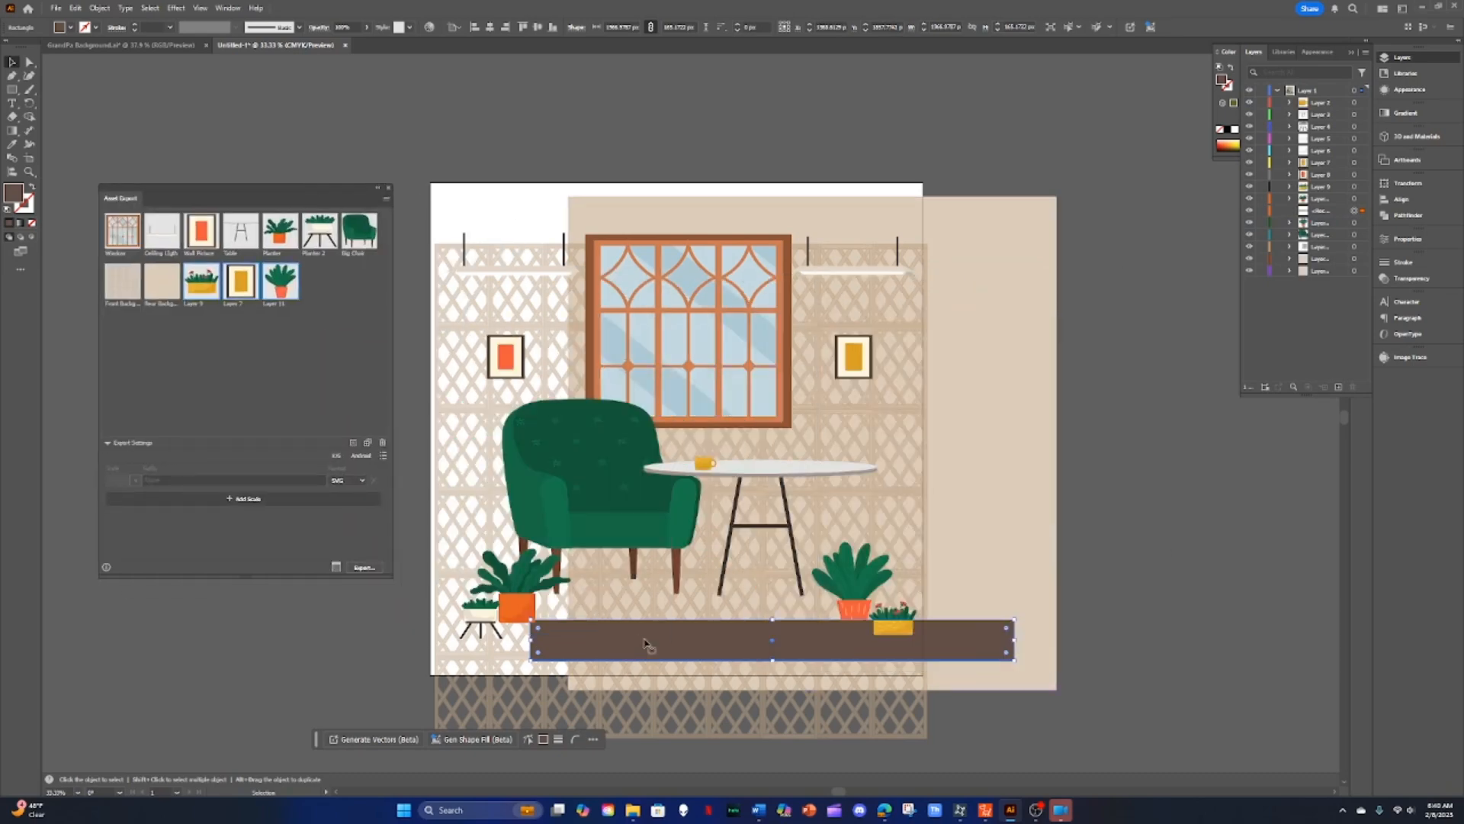
# Step: Add the floor rectangle to the Asset Export panel and rename the new asset Floor
pyautogui.moveTo(644, 640); pyautogui.dragTo(290, 366)
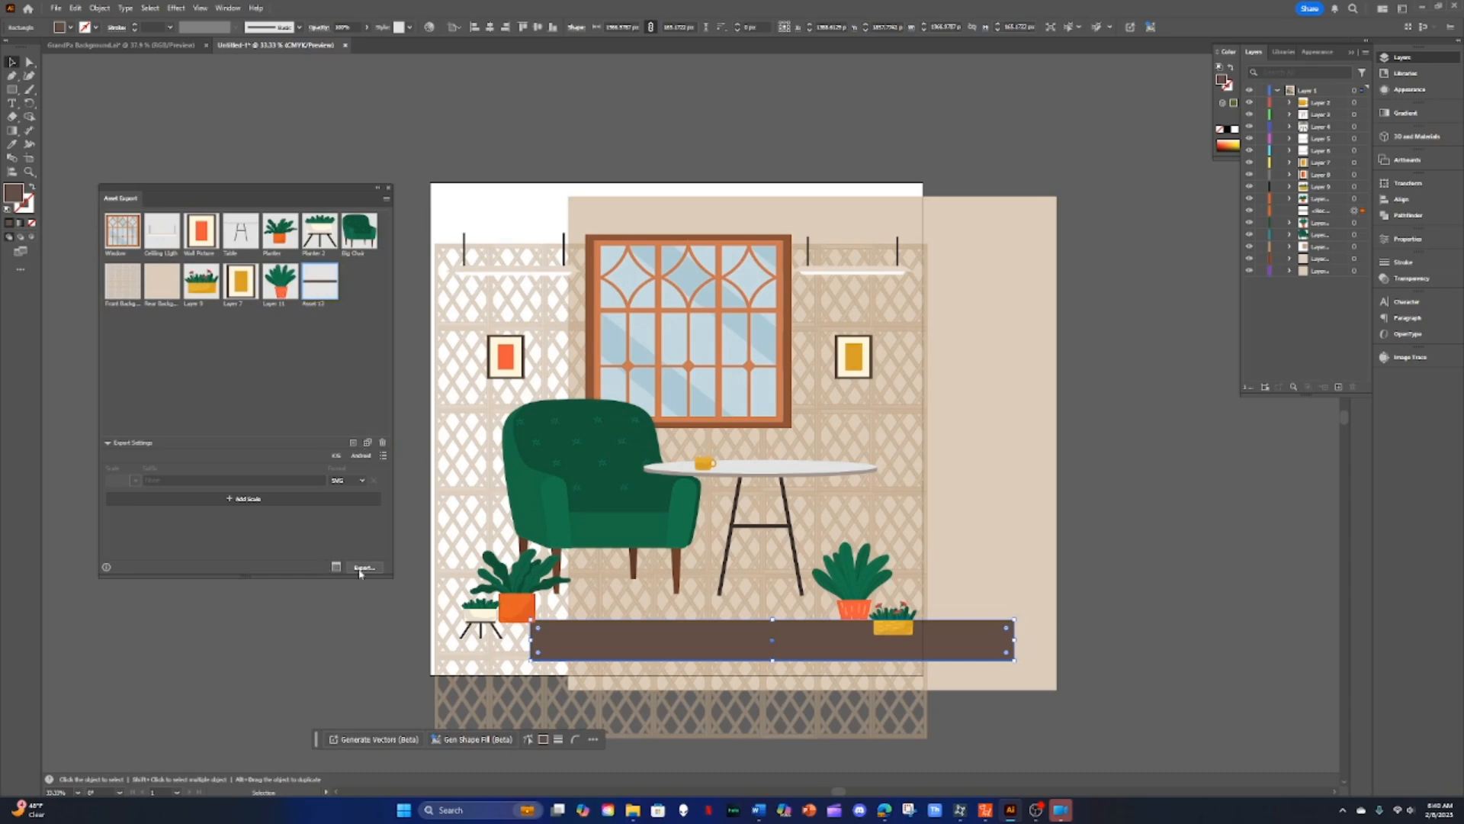
pyautogui.doubleClick(309, 303)
pyautogui.click(298, 339)
pyautogui.click(313, 293)
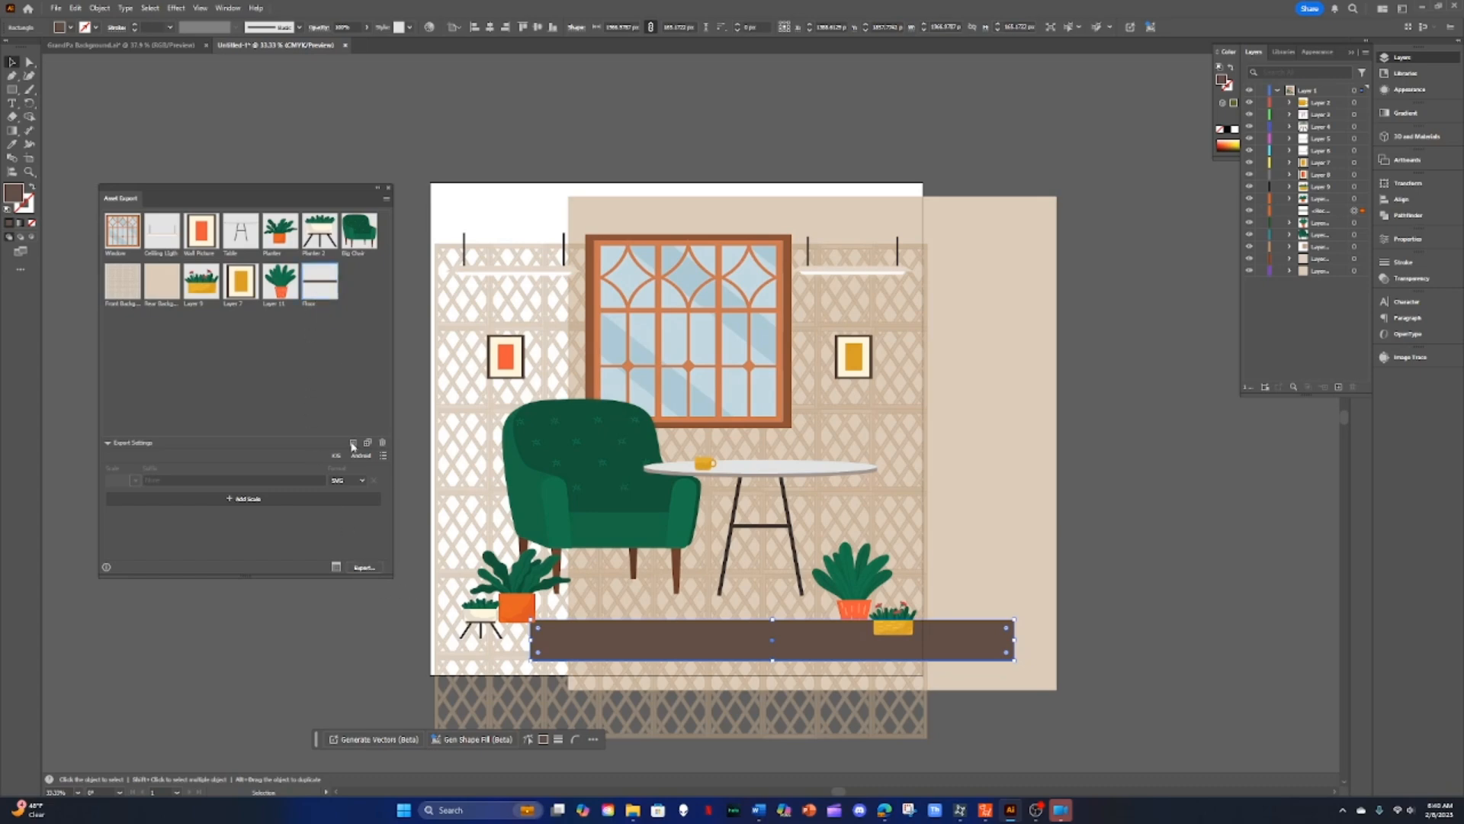
# Step: Export the assets into the SVG subfolder inside the Grandpa Living Room SVG folder
pyautogui.click(364, 568)
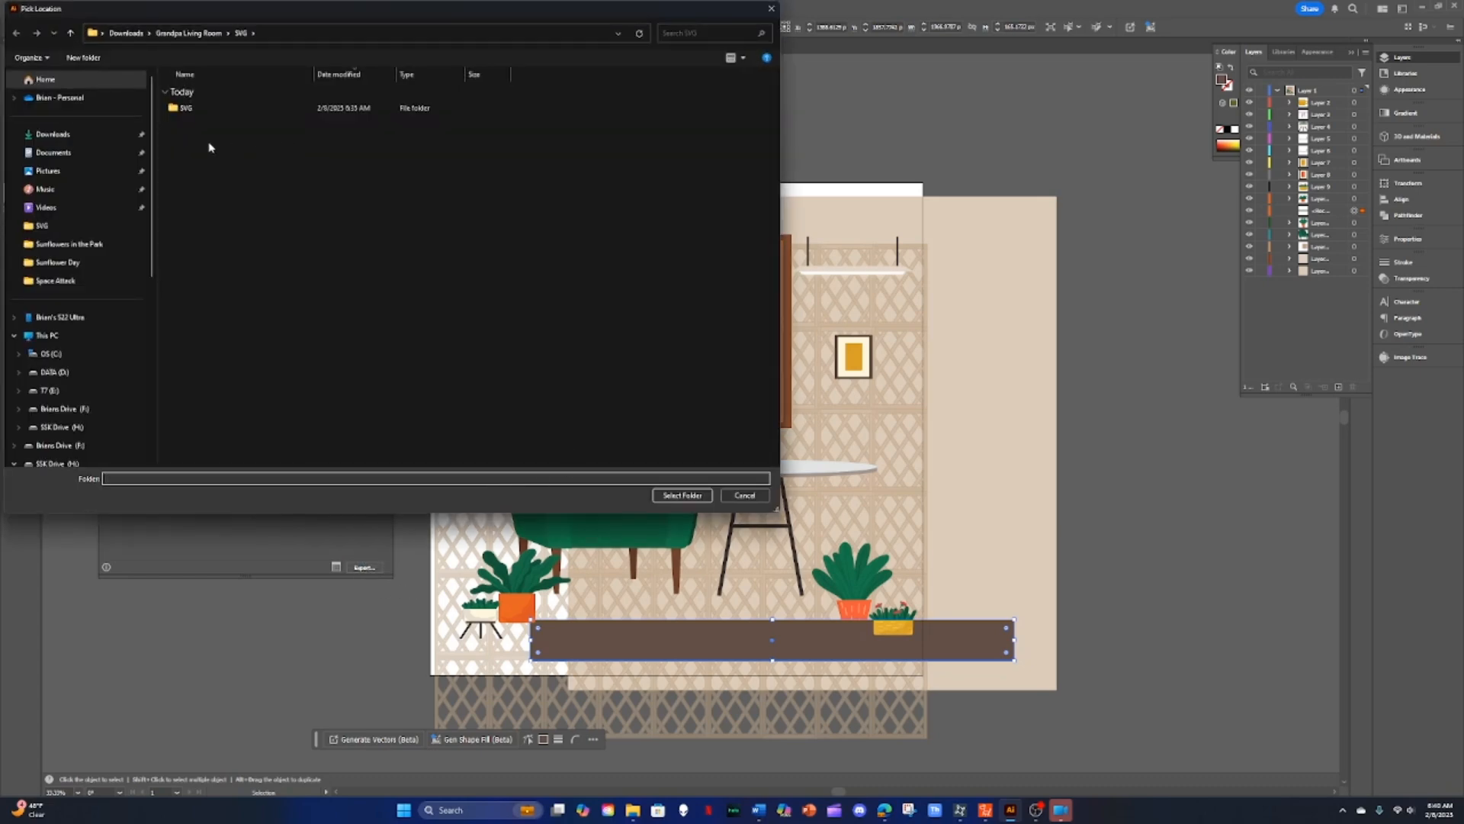
pyautogui.click(173, 108)
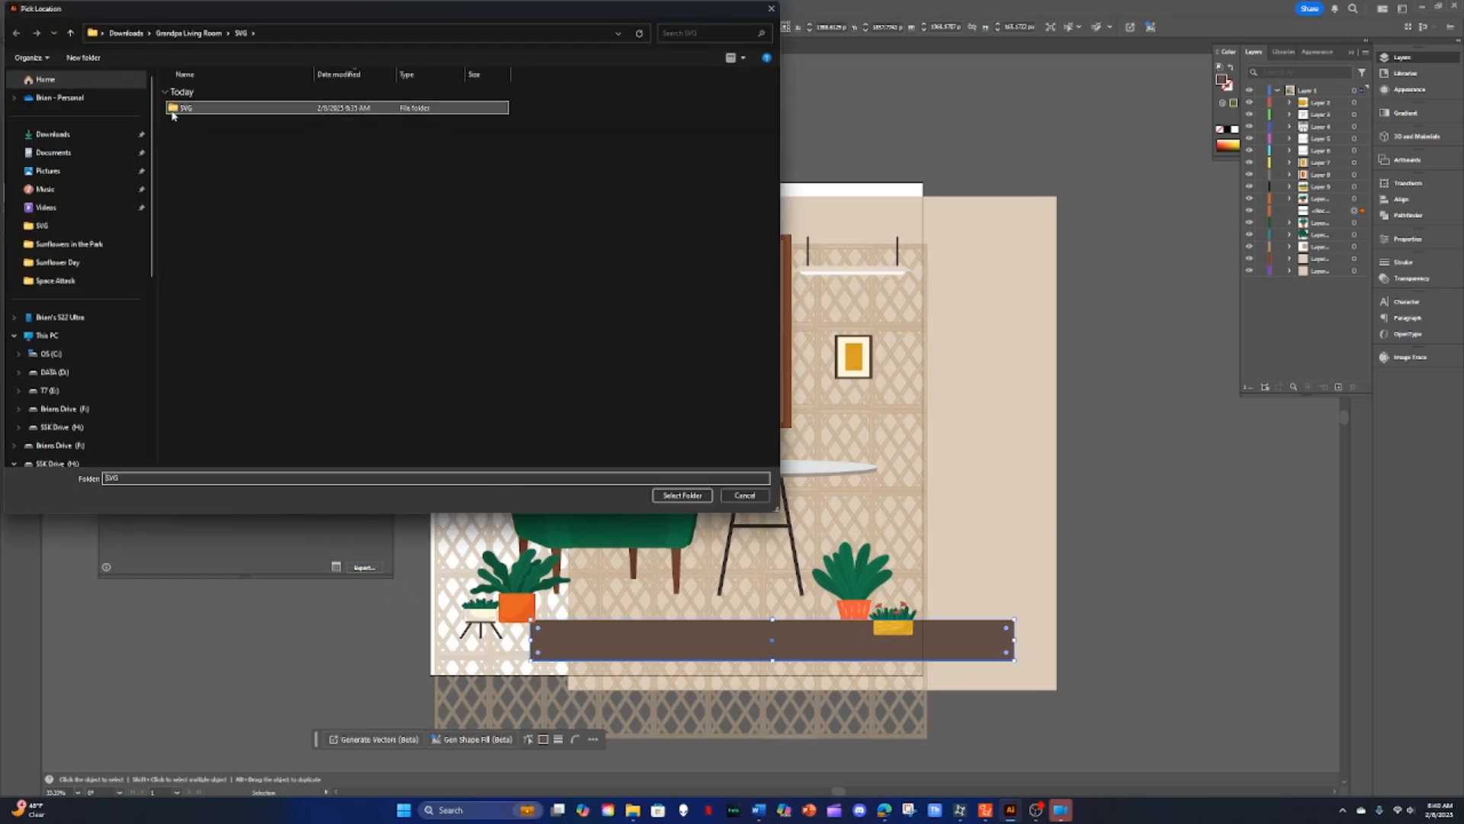
pyautogui.click(683, 495)
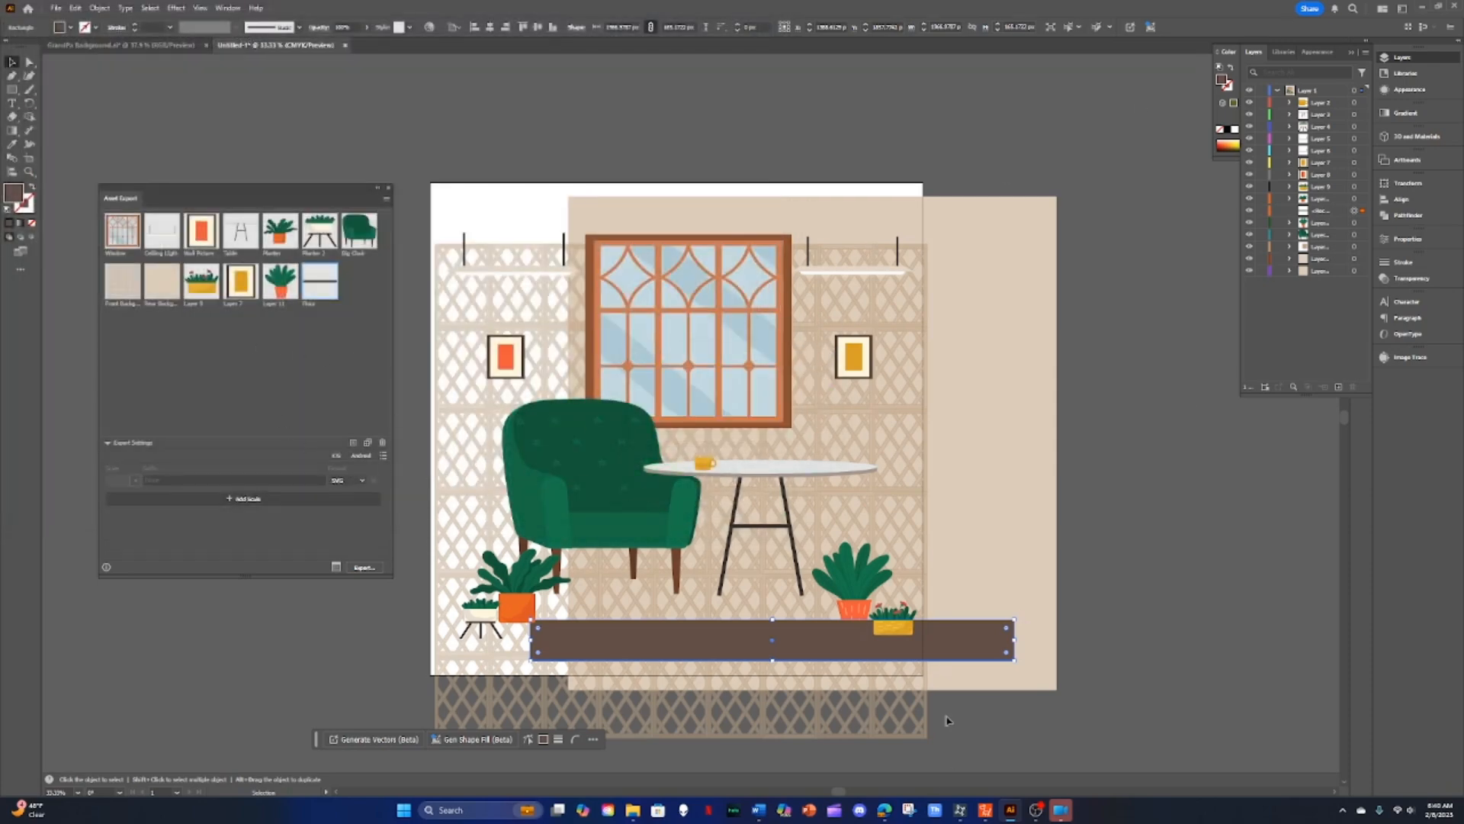
# Step: Return to Cartoon Animator and open the nested SVG subfolder in File Explorer
pyautogui.click(1419, 9)
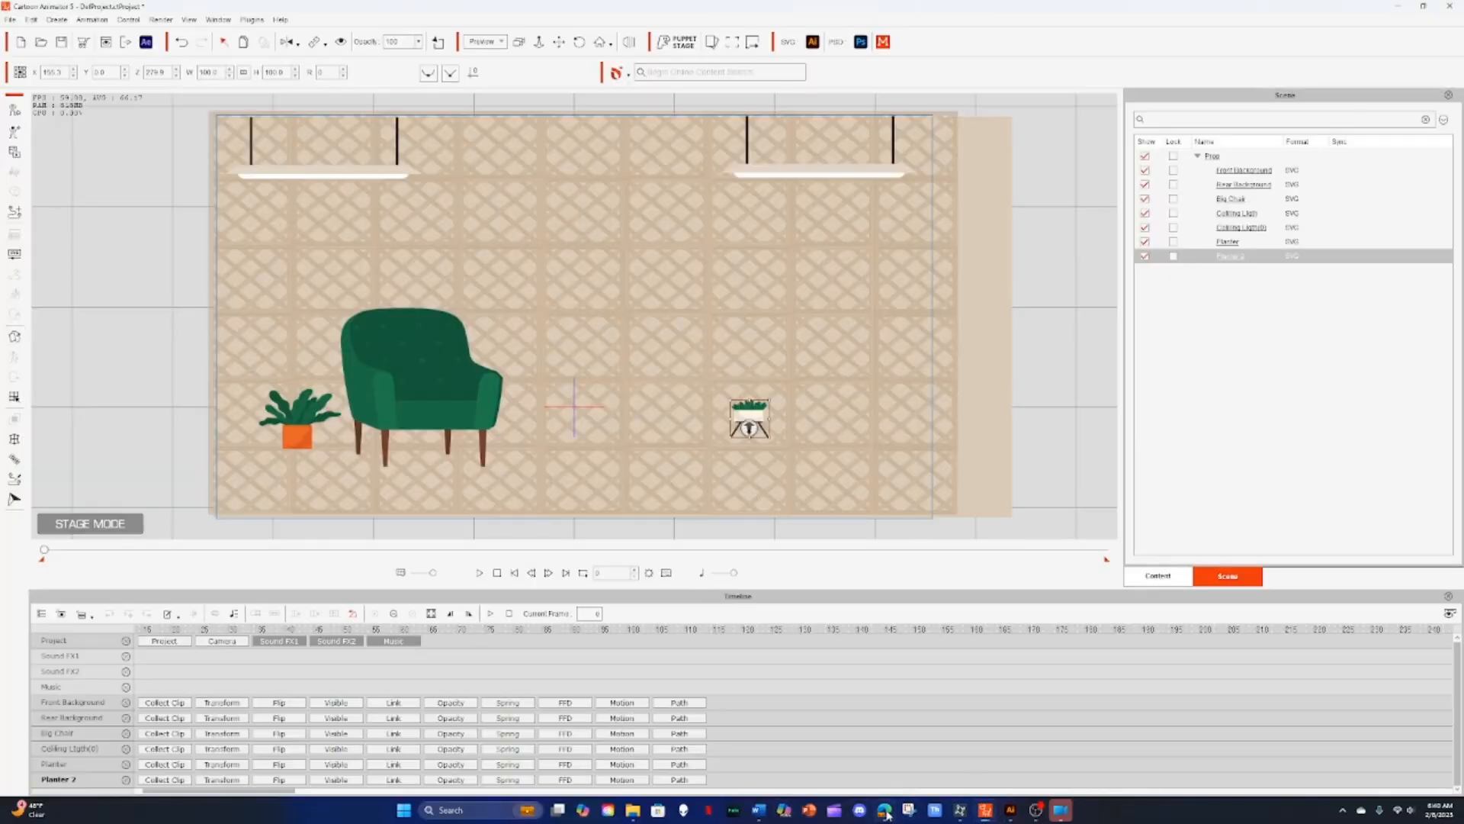
pyautogui.moveTo(887, 816)
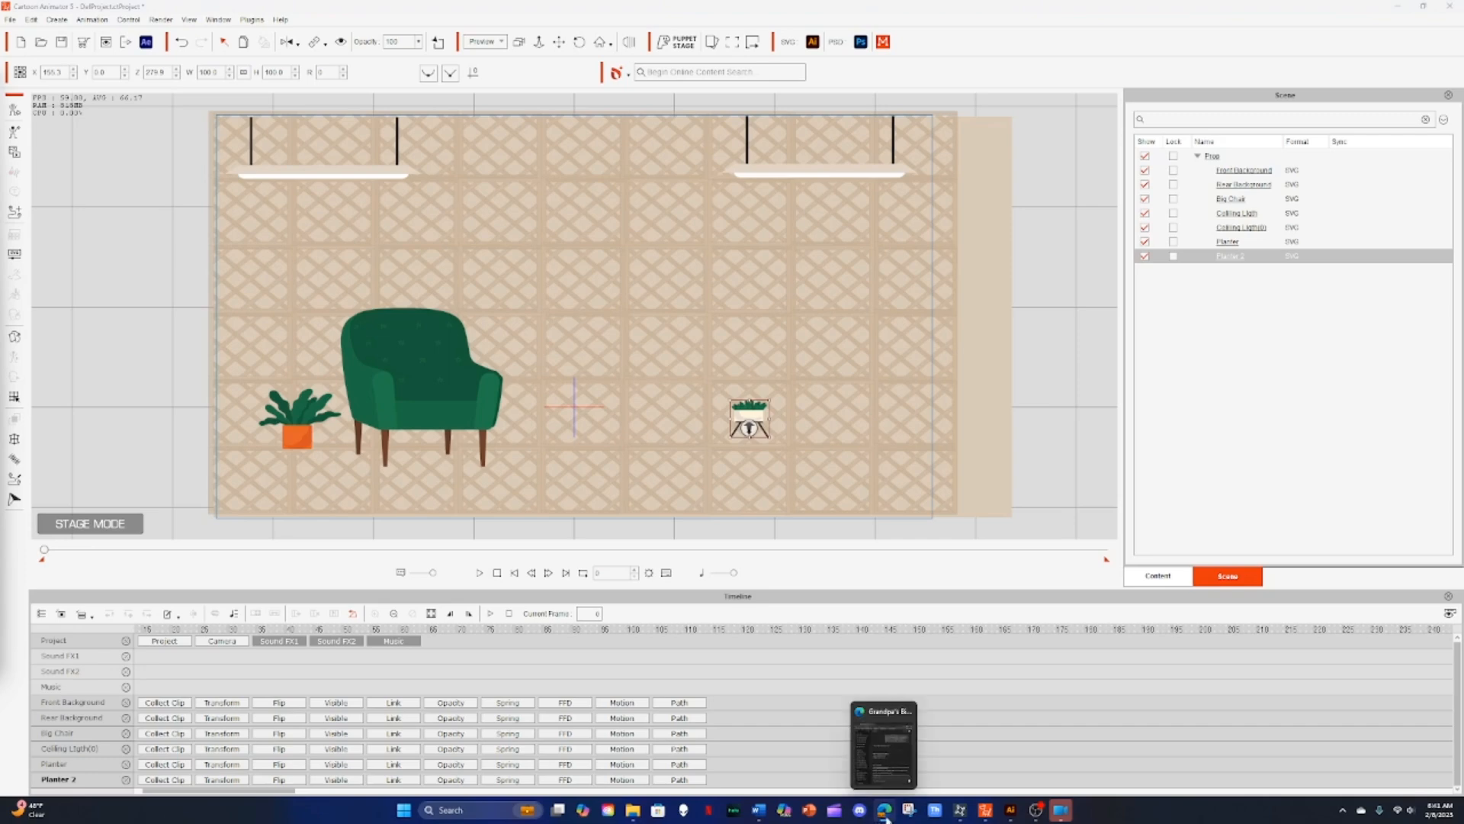
pyautogui.moveTo(634, 816)
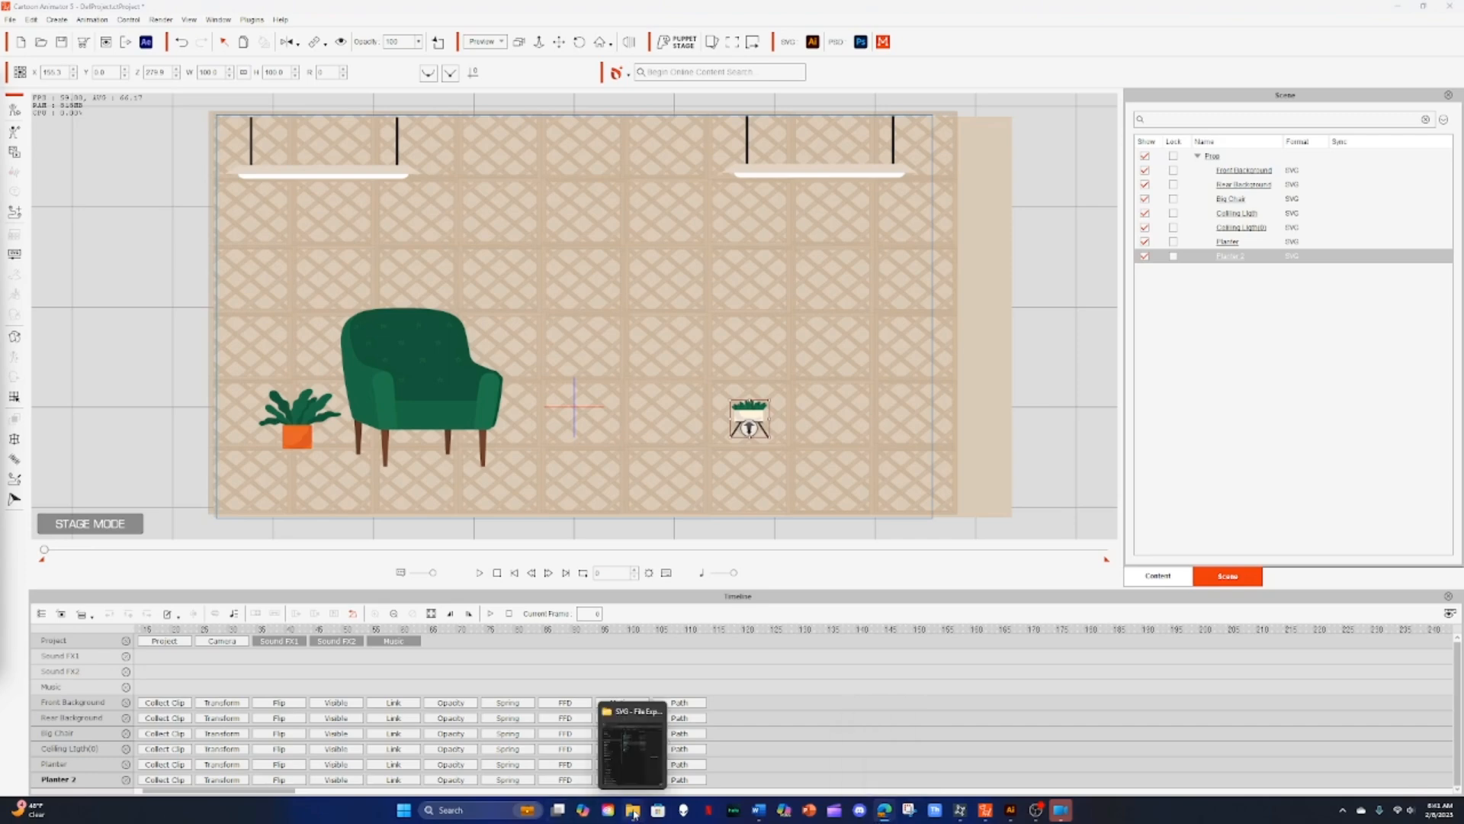
pyautogui.click(634, 814)
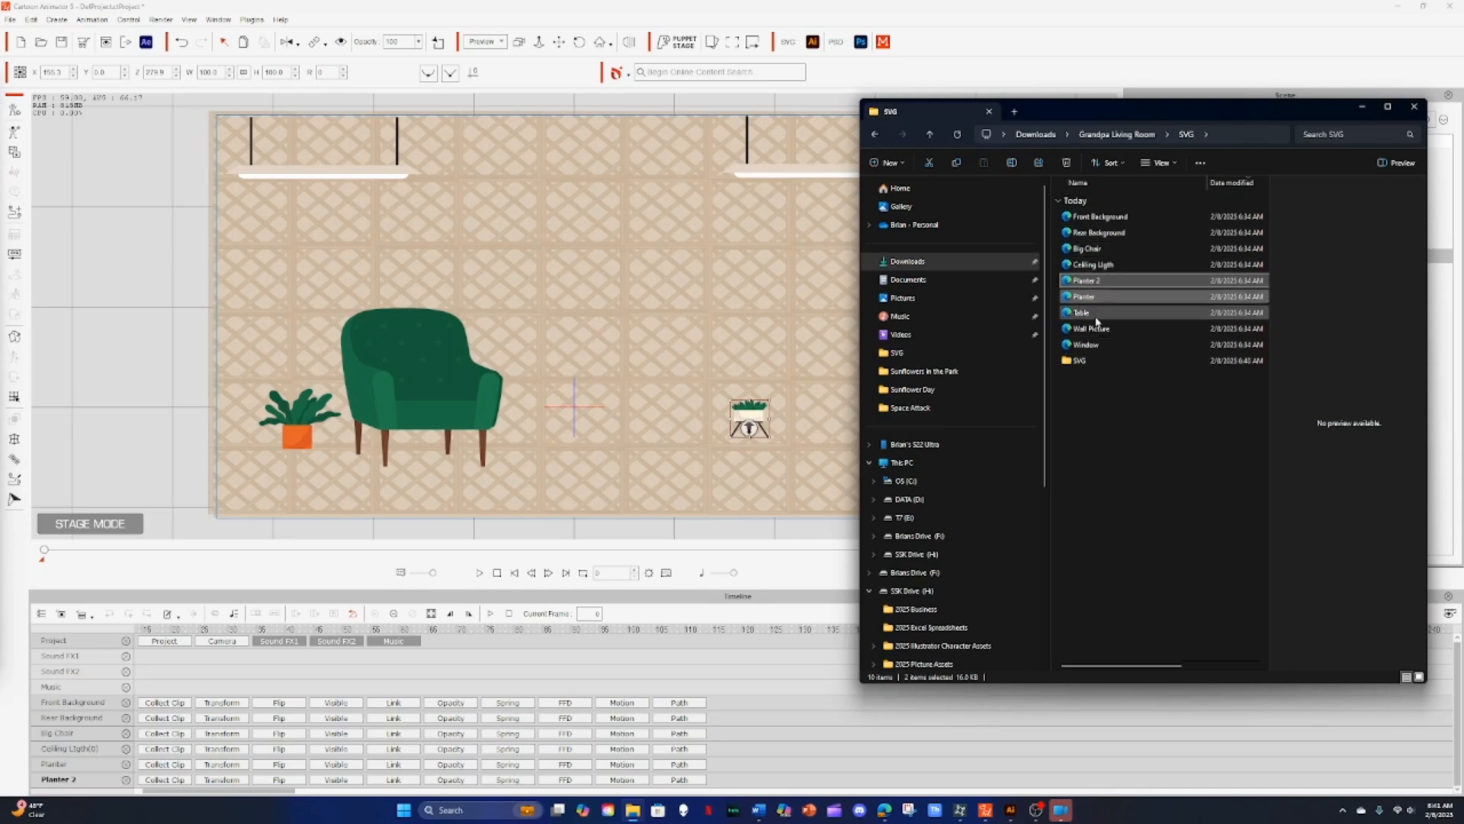
pyautogui.doubleClick(1068, 361)
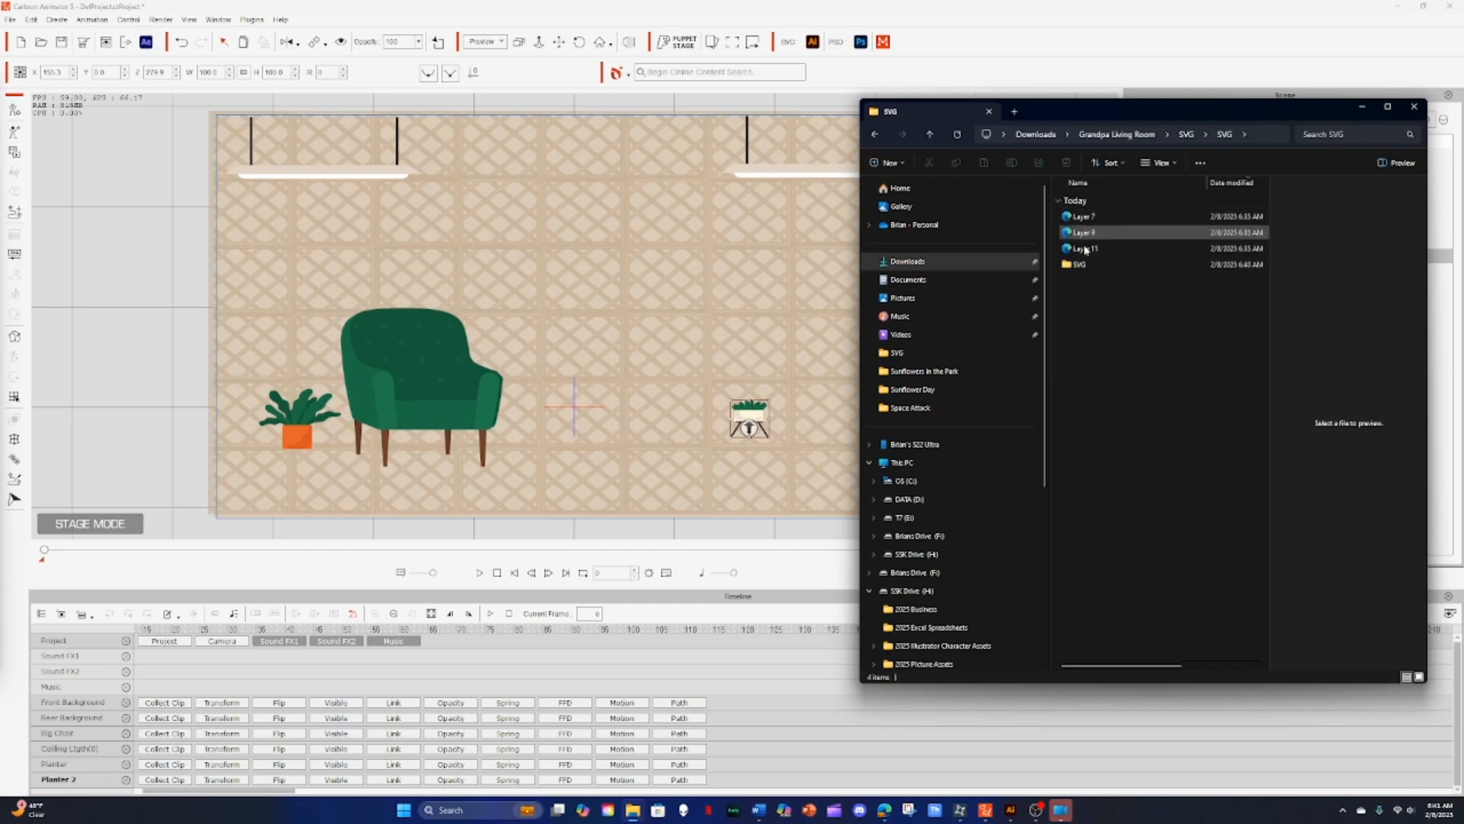
# Step: Import the Floor SVG from the nested SVG folder into the scene and return to stage mode
pyautogui.doubleClick(1074, 266)
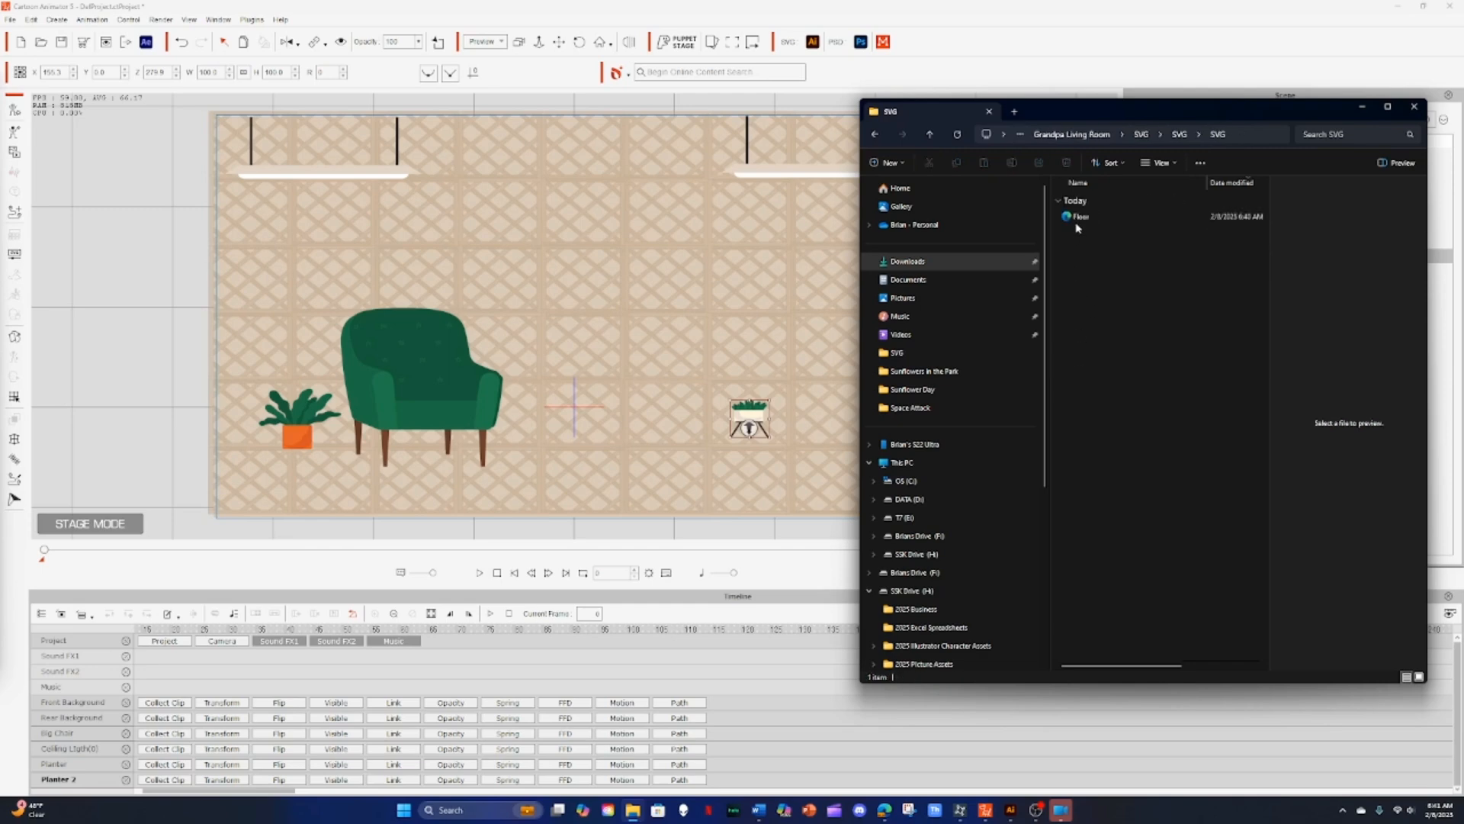
pyautogui.moveTo(1077, 228); pyautogui.dragTo(583, 396)
pyautogui.click(725, 270)
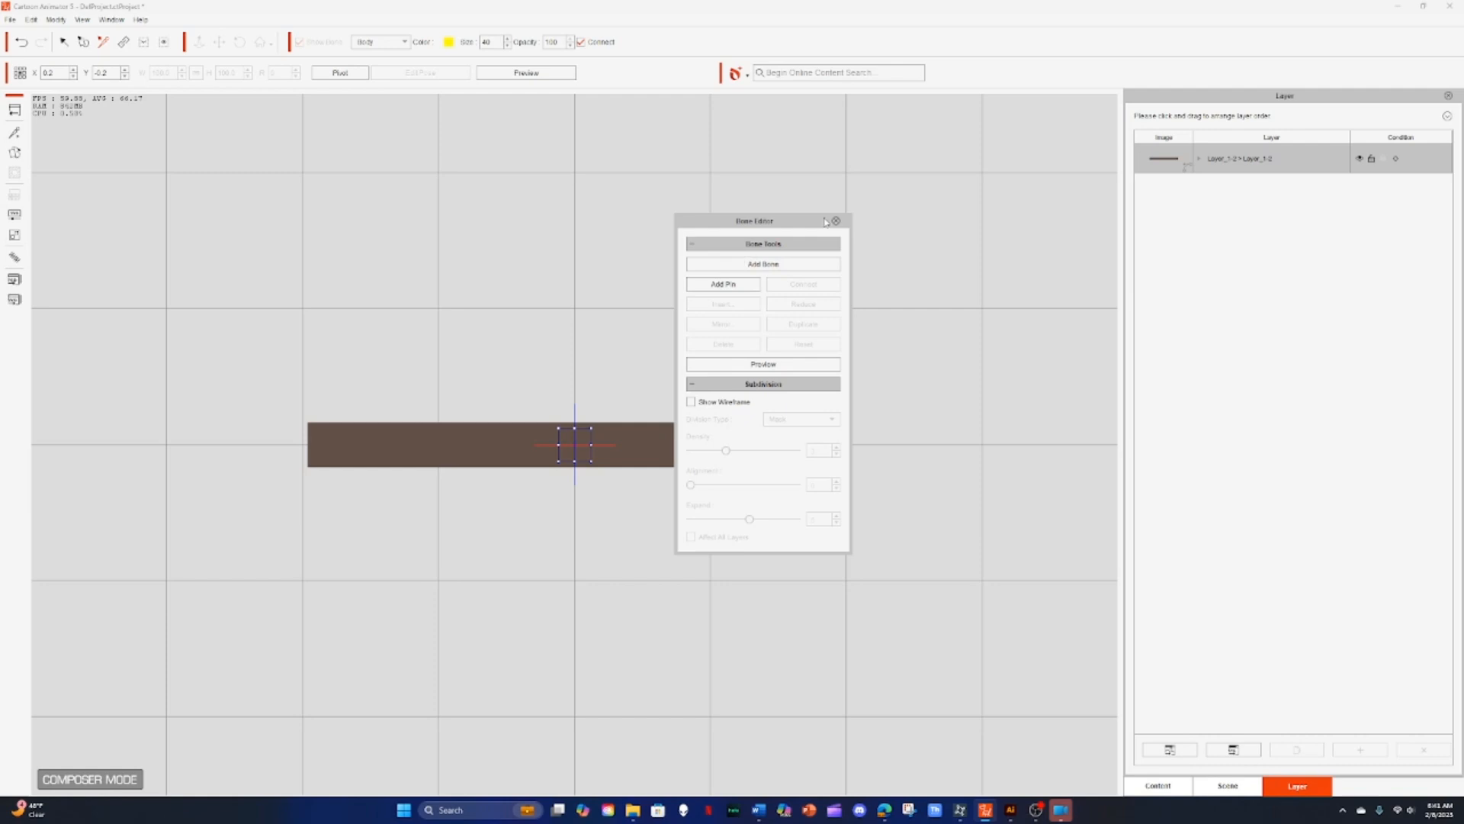
pyautogui.click(836, 221)
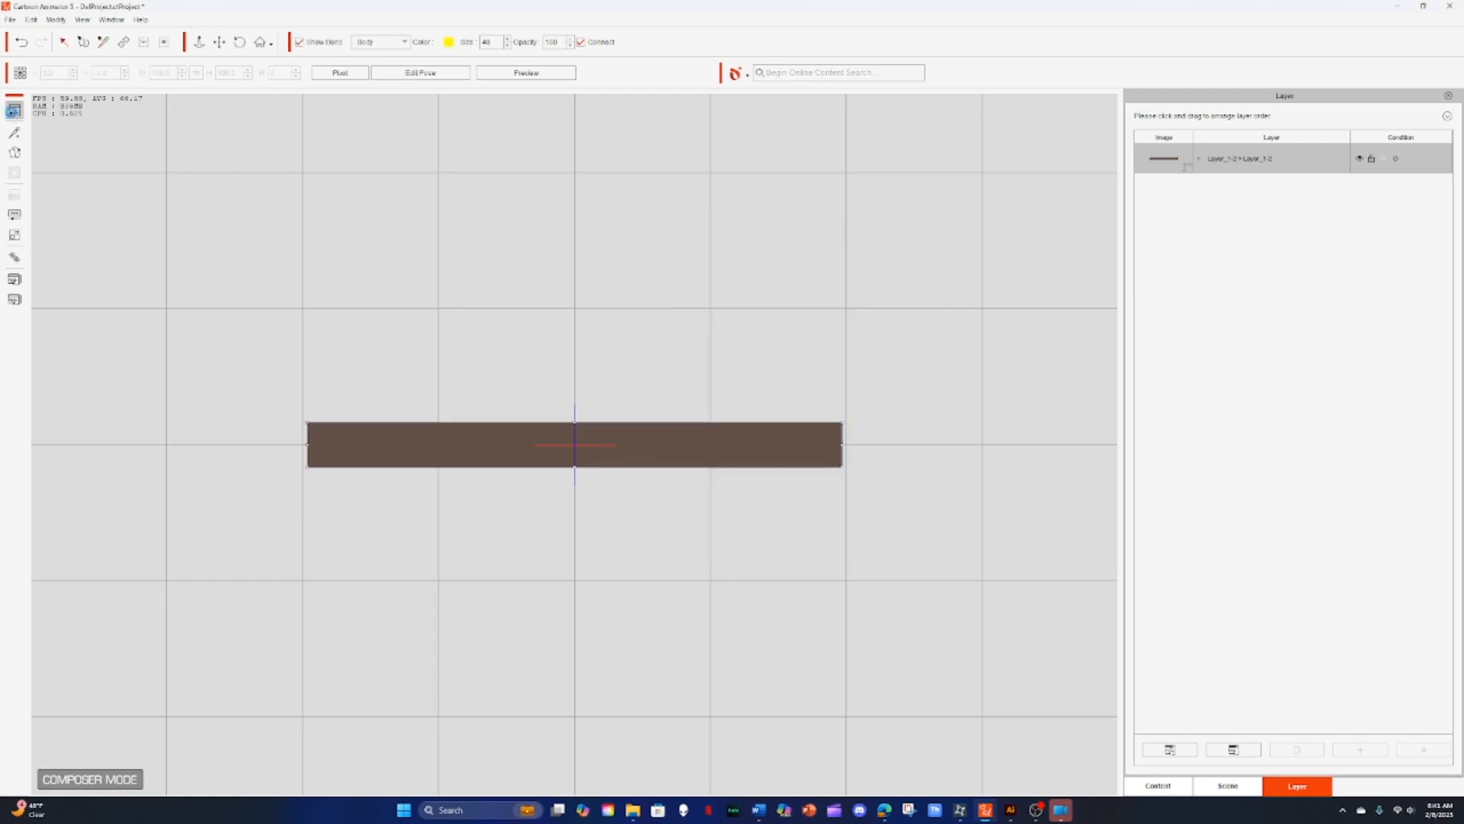
pyautogui.click(14, 110)
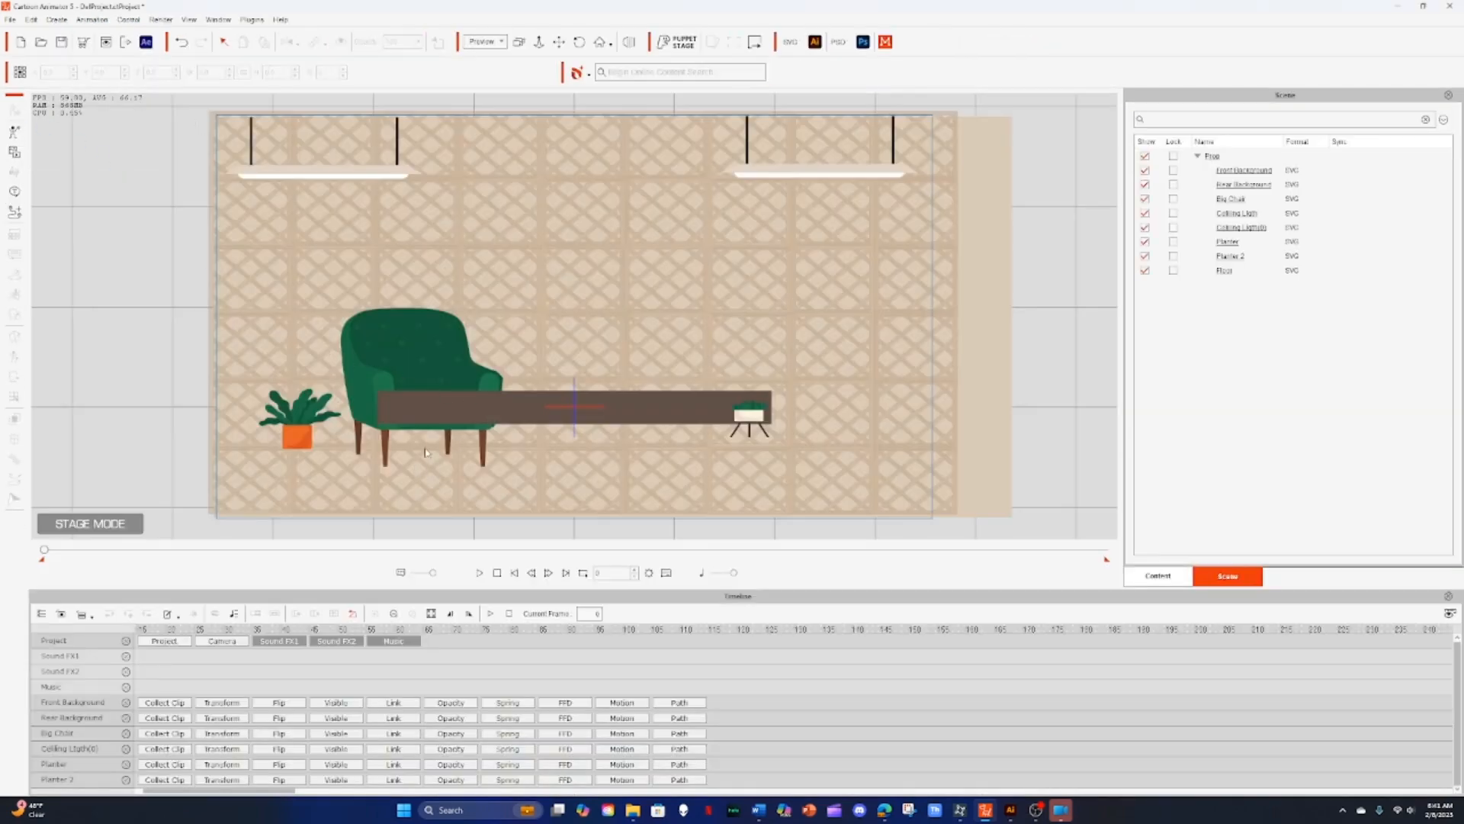
# Step: Move the floor to the bottom of the room and stretch it across the full stage width
pyautogui.click(510, 413)
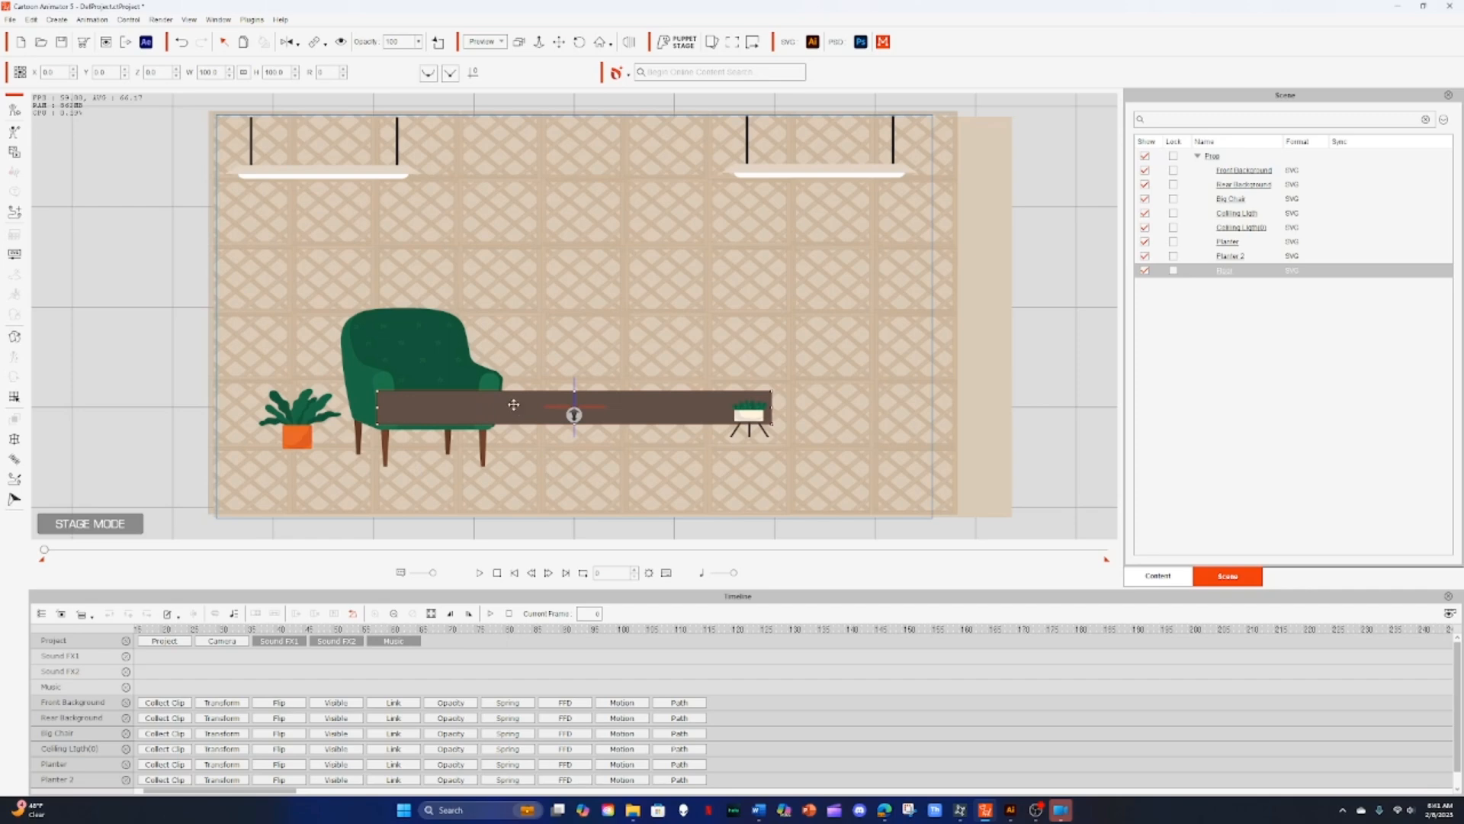
pyautogui.moveTo(509, 411); pyautogui.dragTo(416, 466)
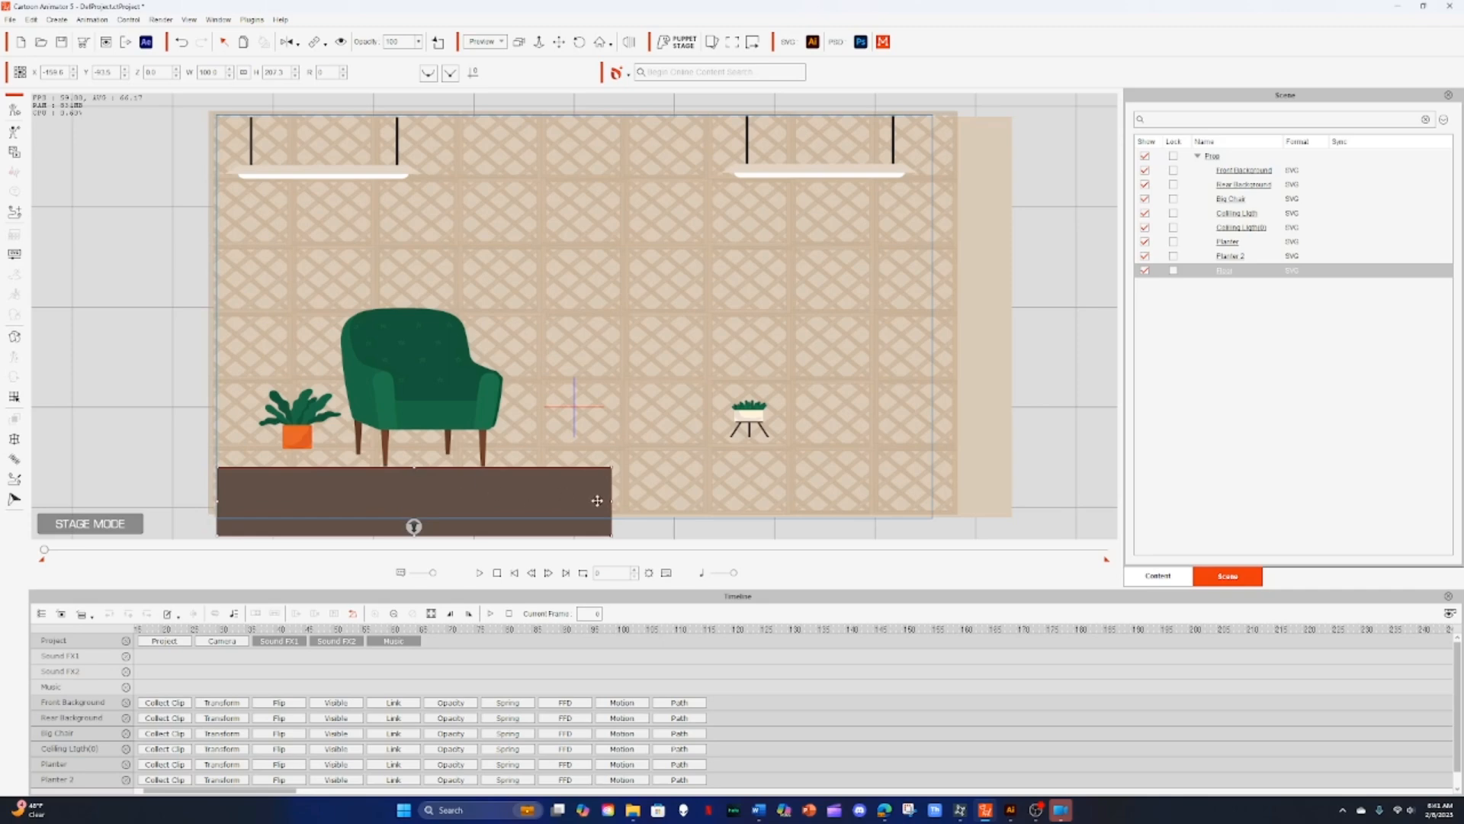
pyautogui.moveTo(608, 500); pyautogui.dragTo(954, 500)
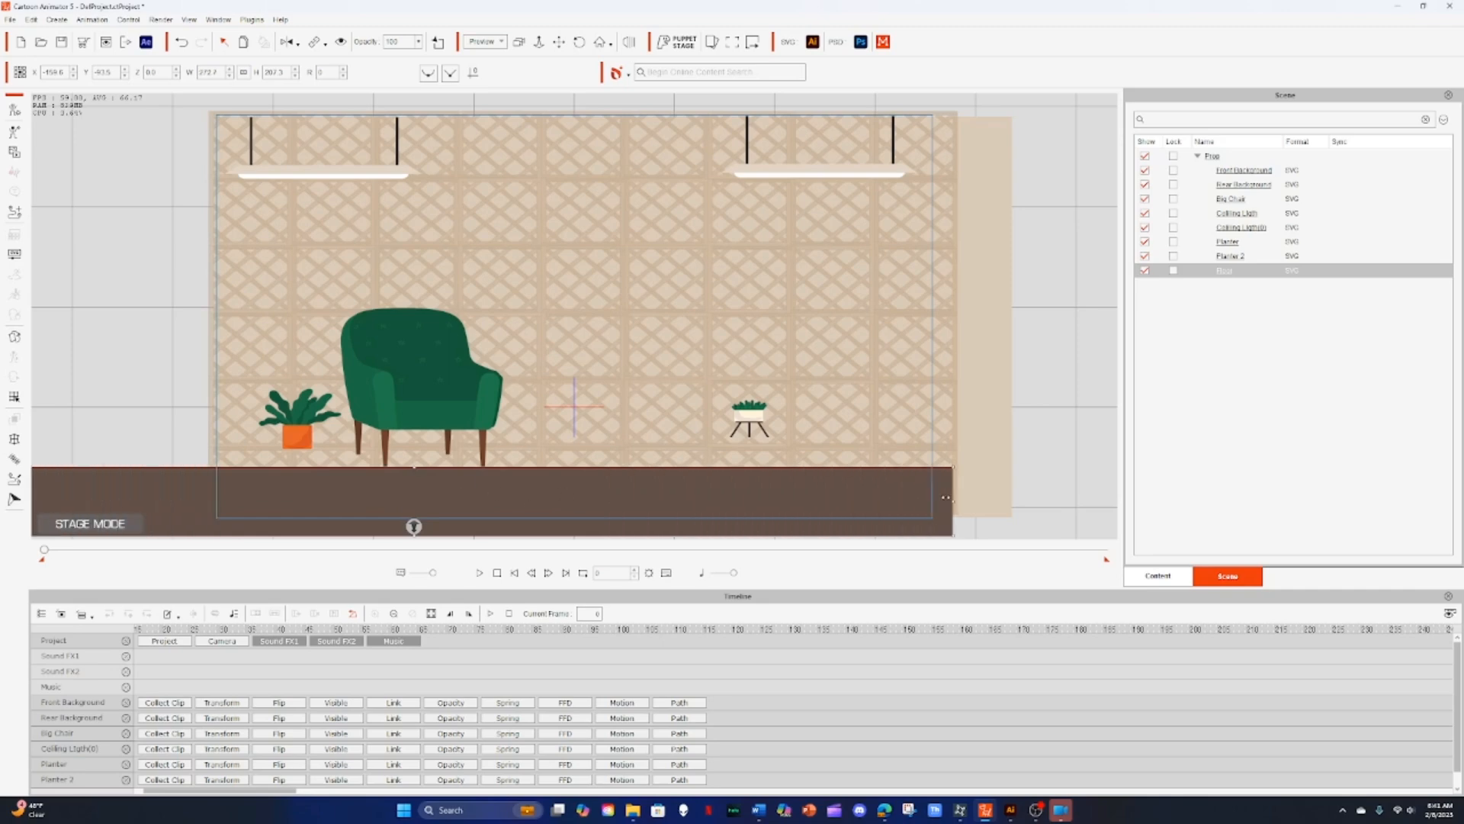
pyautogui.moveTo(566, 504); pyautogui.dragTo(705, 484)
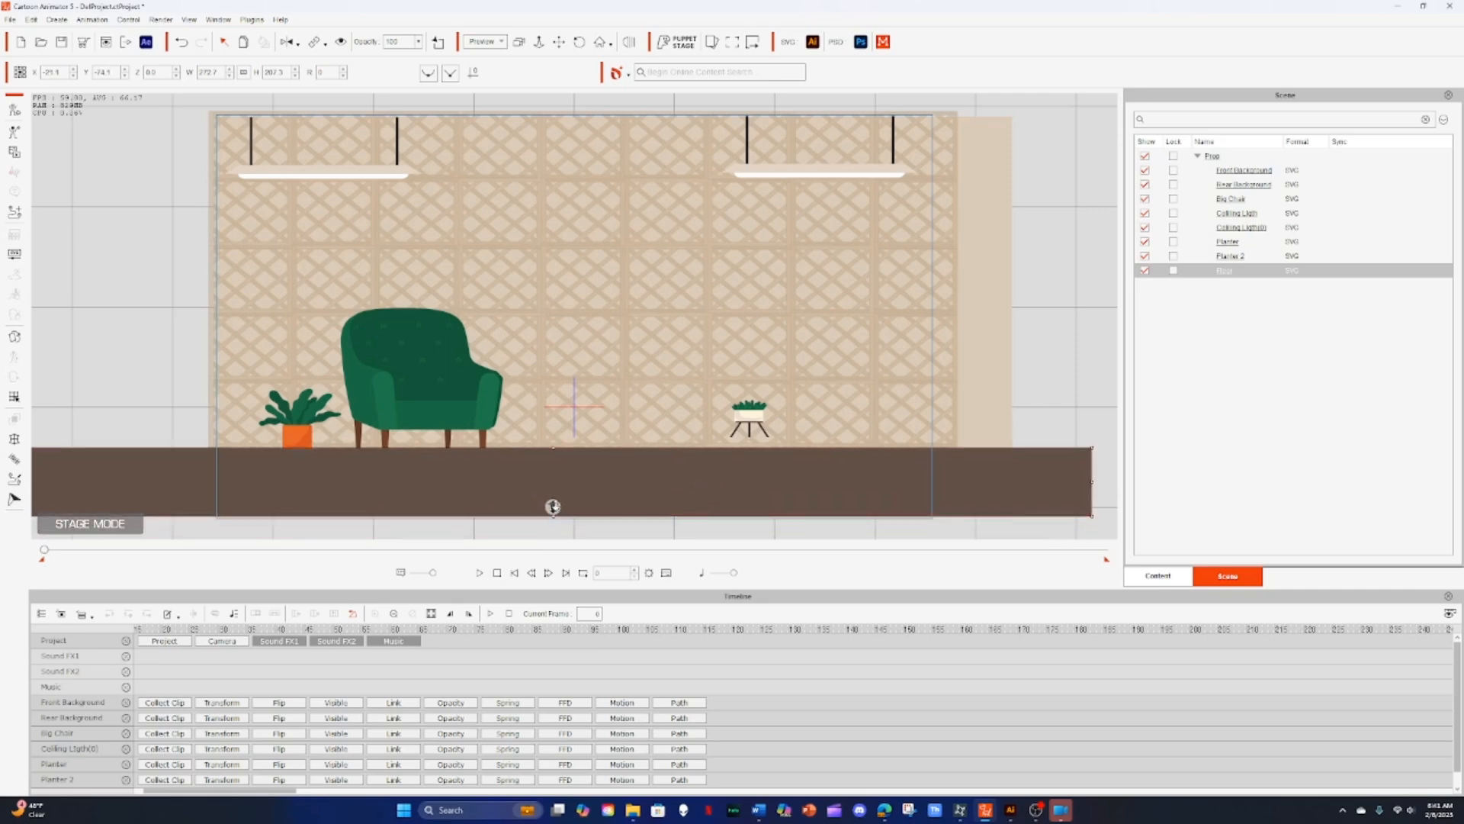
pyautogui.moveTo(555, 506); pyautogui.dragTo(553, 506)
# Step: In 3D view, adjust the depth of the armchair and planters so they sit on the floor
pyautogui.click(429, 406)
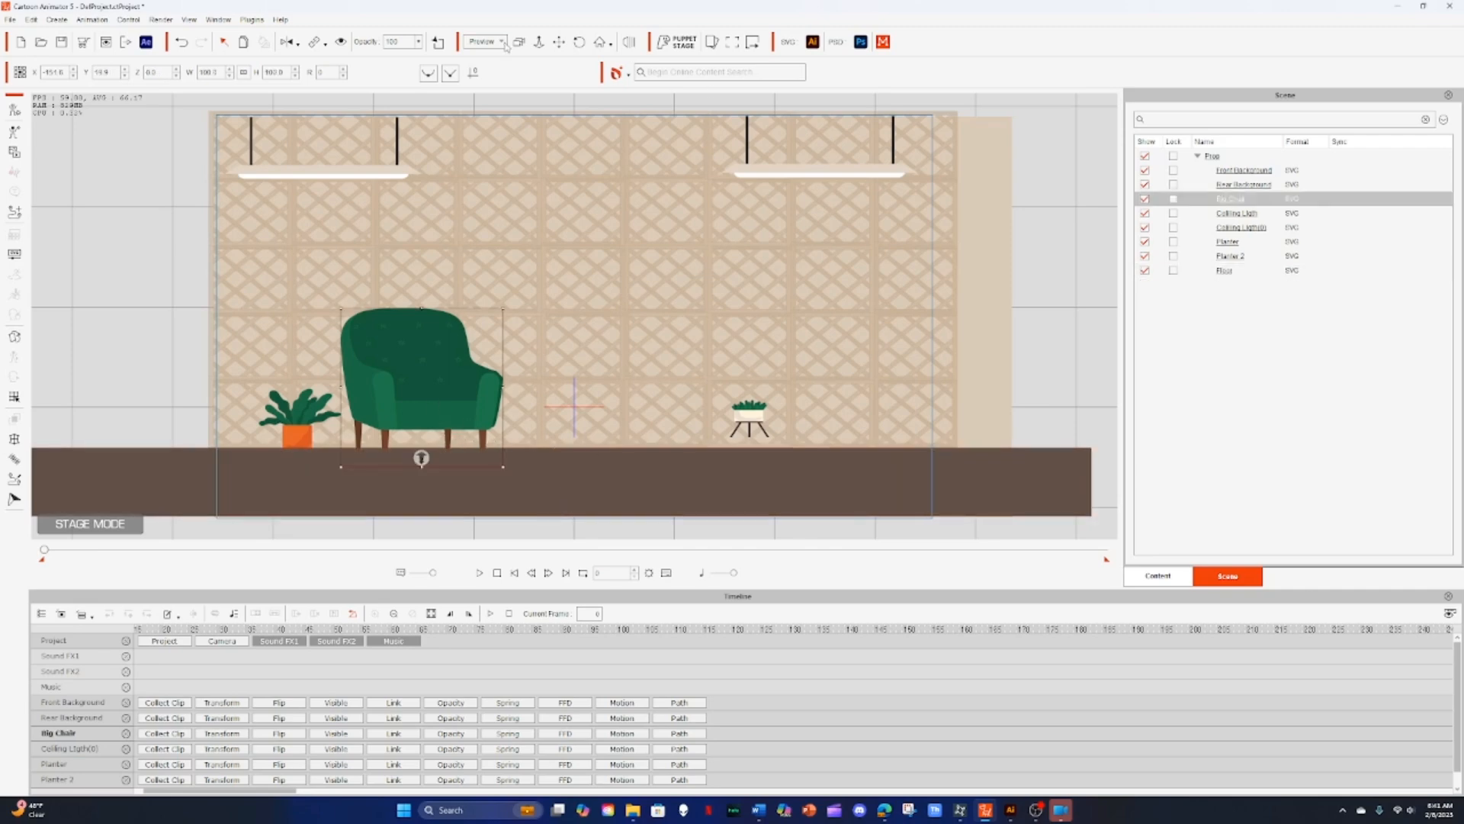
pyautogui.click(628, 41)
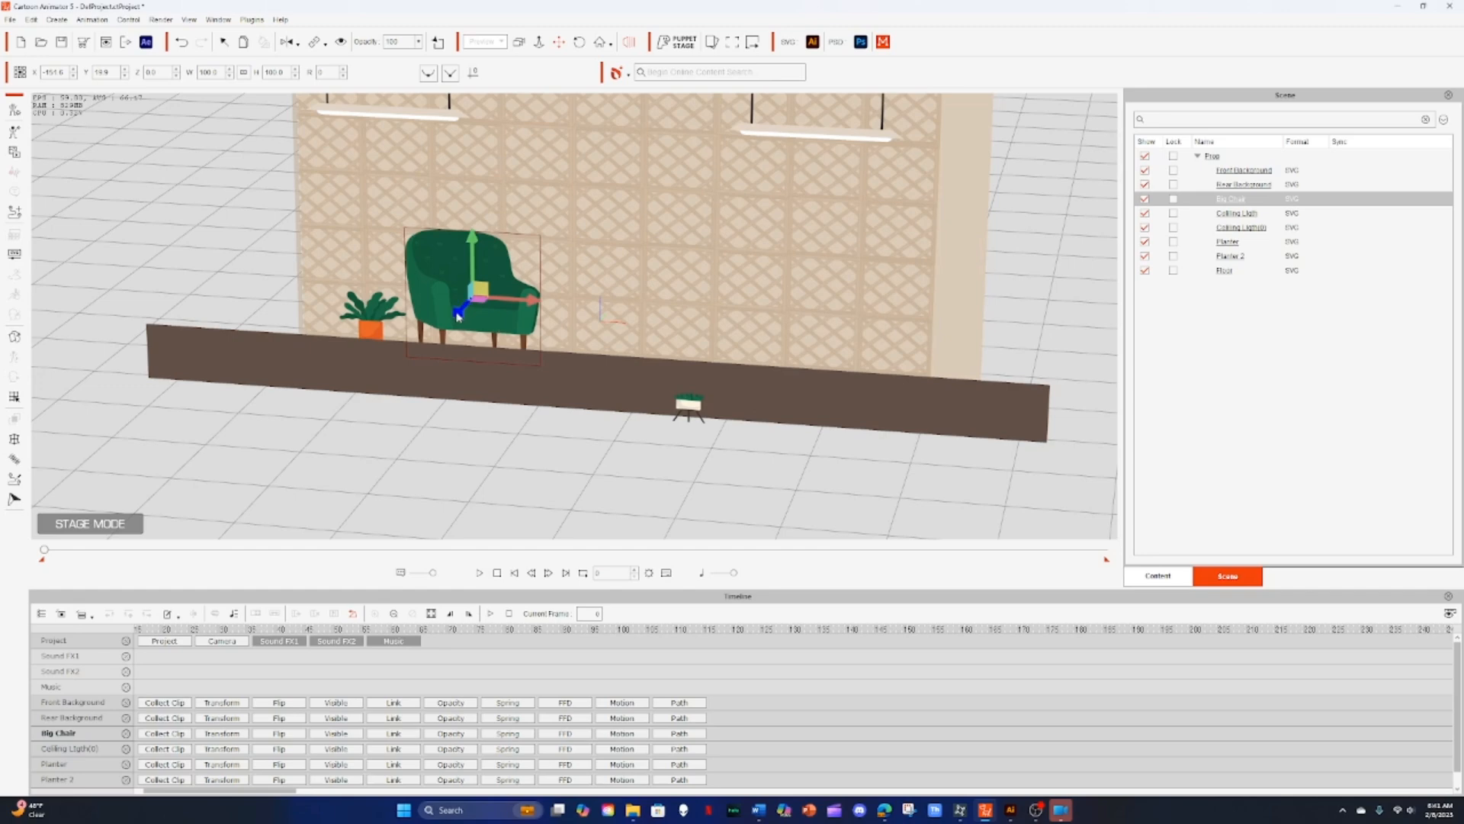
pyautogui.moveTo(459, 317); pyautogui.dragTo(338, 351)
pyautogui.click(371, 320)
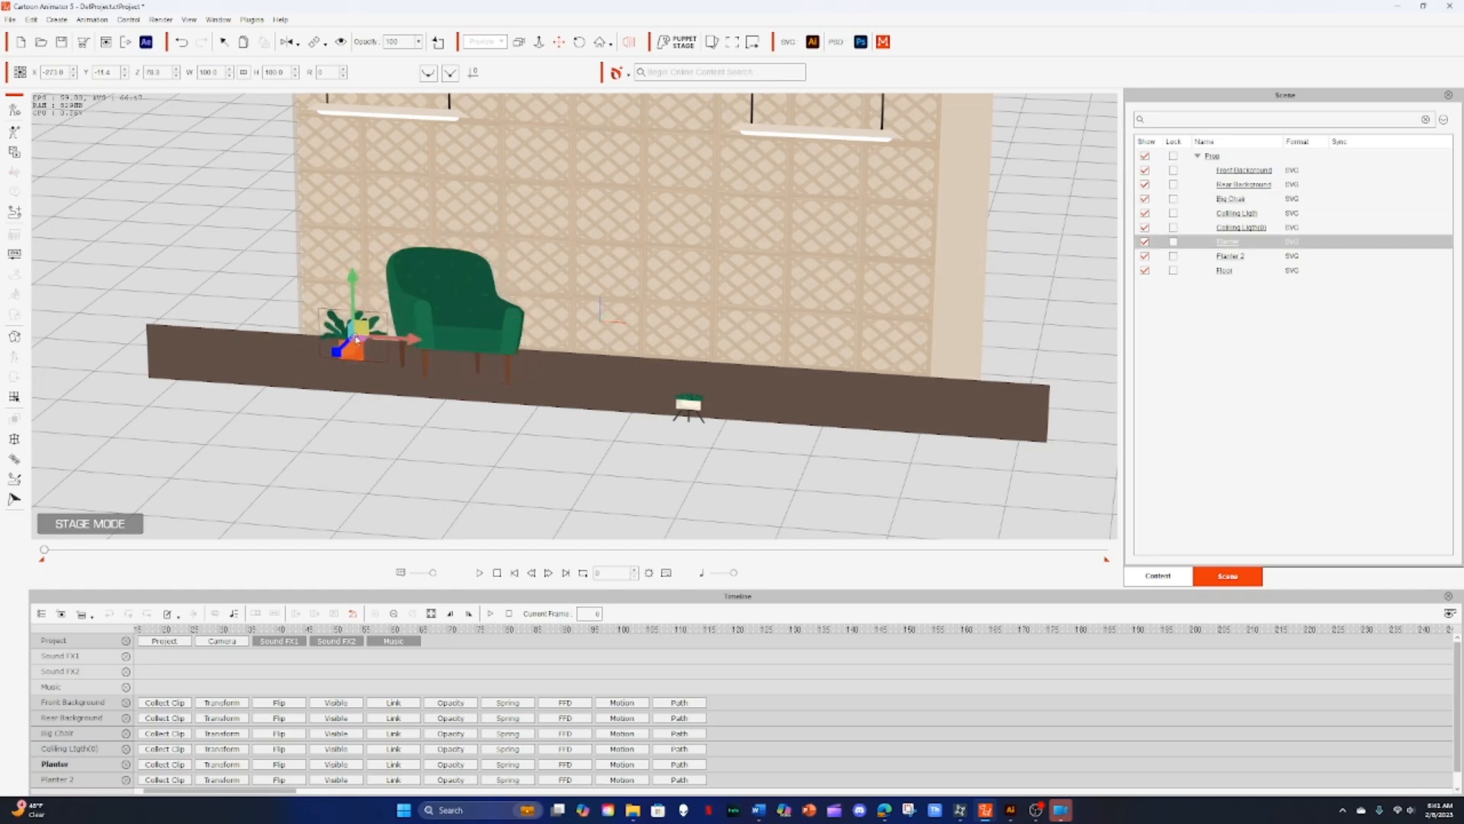
pyautogui.click(683, 411)
pyautogui.moveTo(692, 356); pyautogui.dragTo(692, 348)
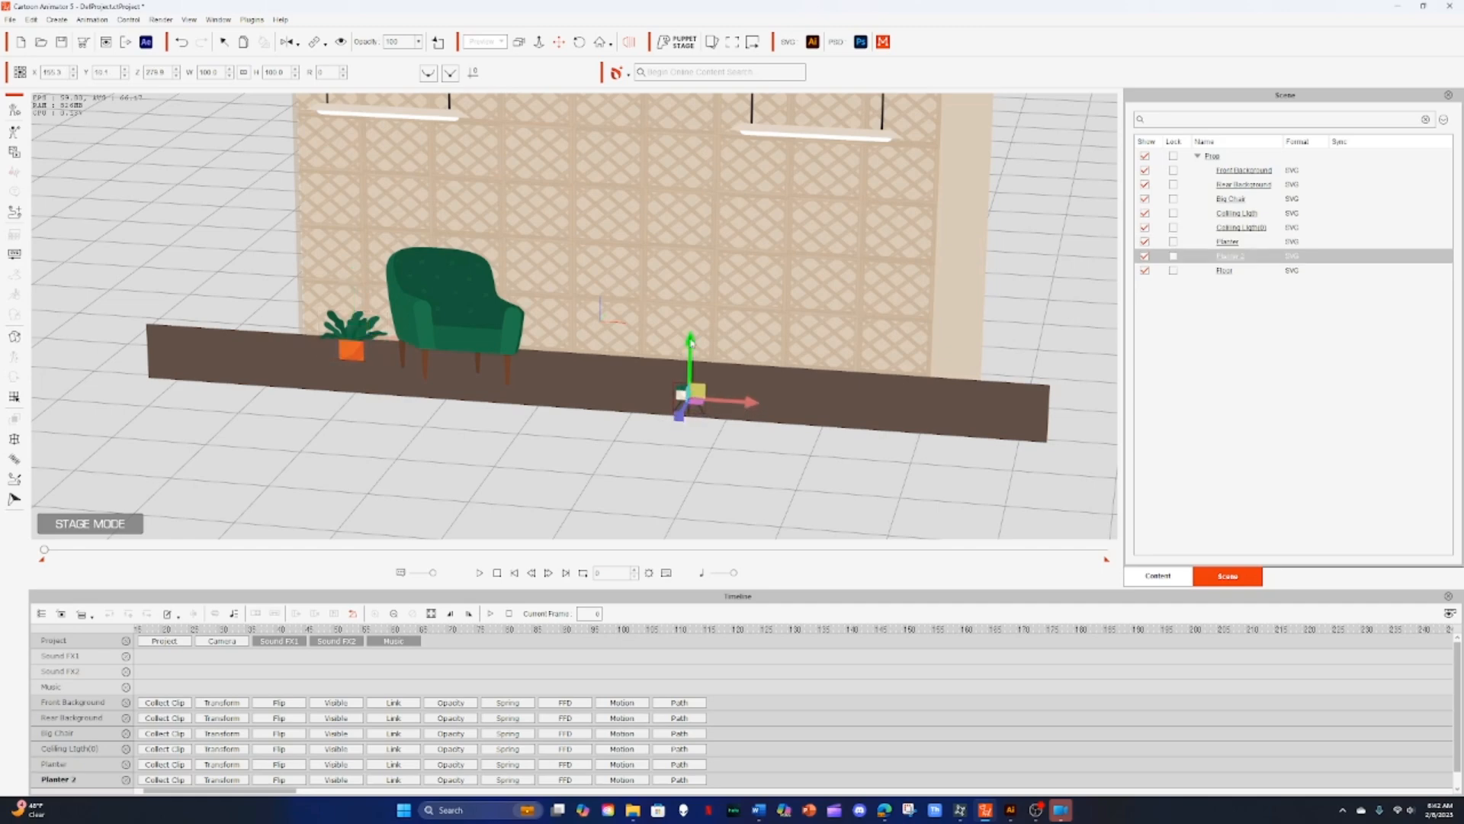
pyautogui.click(648, 279)
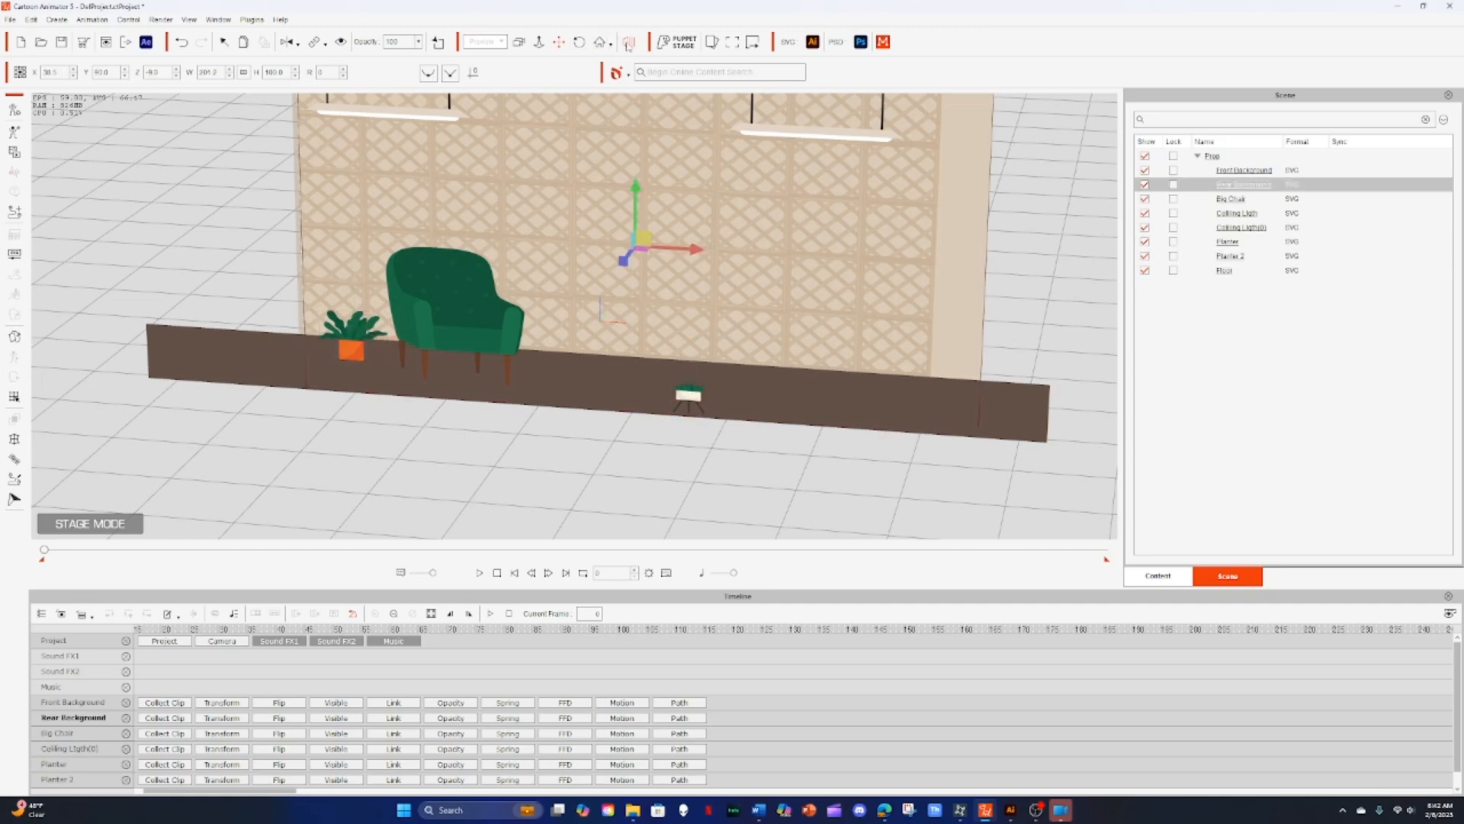
pyautogui.click(628, 44)
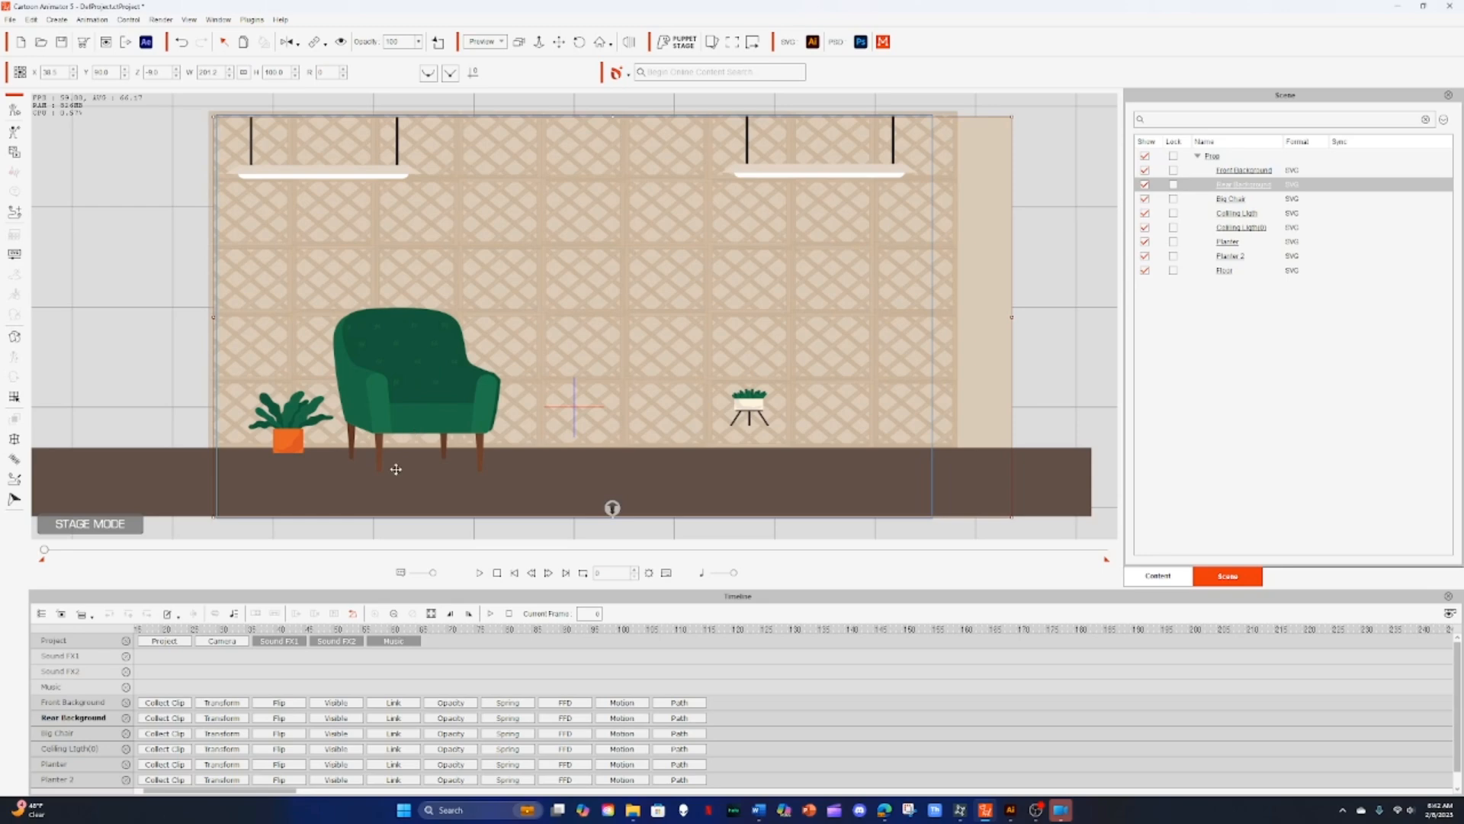
# Step: Move the small planter slightly right and down onto the floor
pyautogui.click(749, 412)
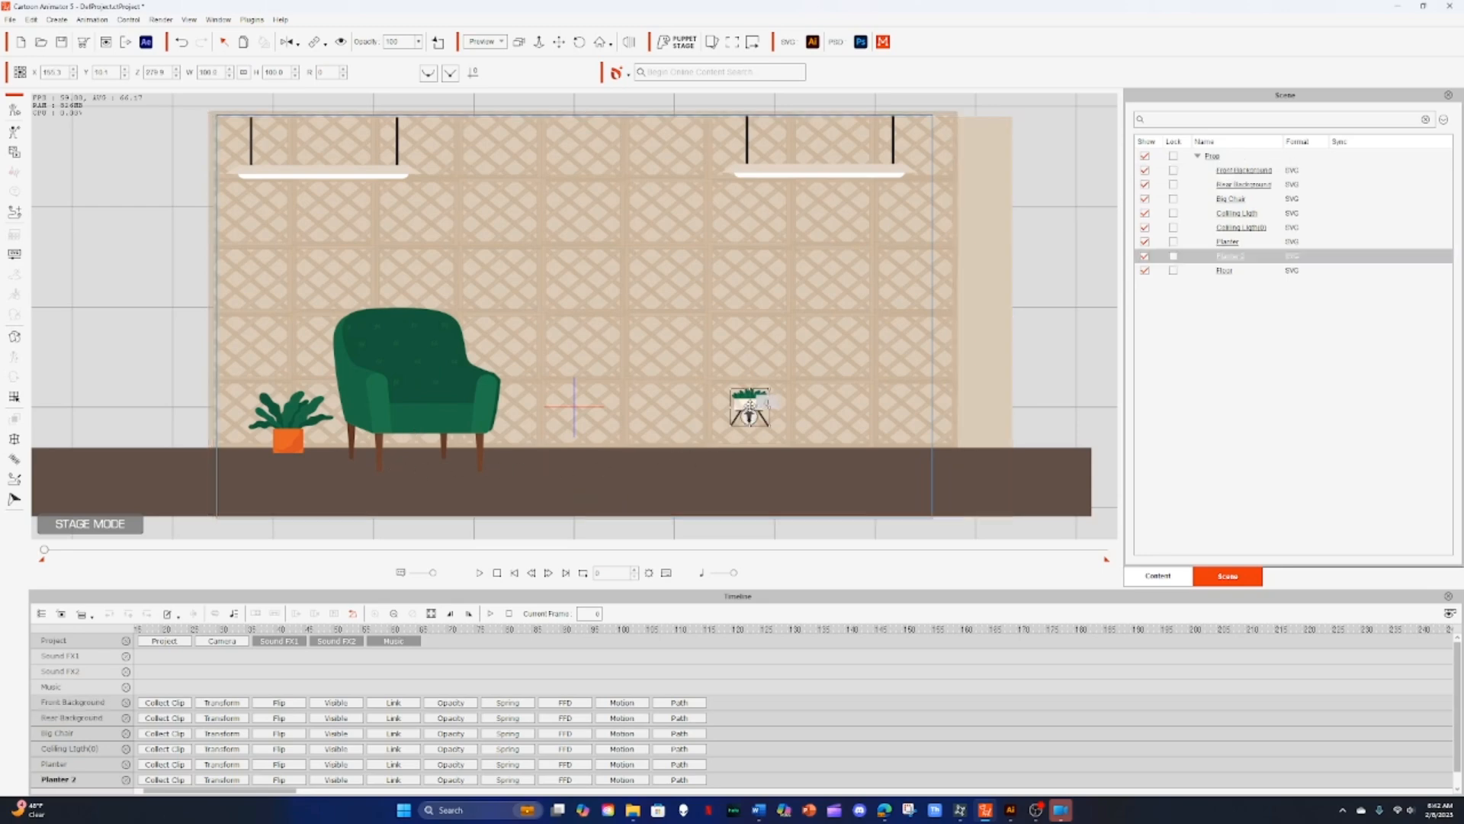
pyautogui.moveTo(750, 402); pyautogui.dragTo(778, 425)
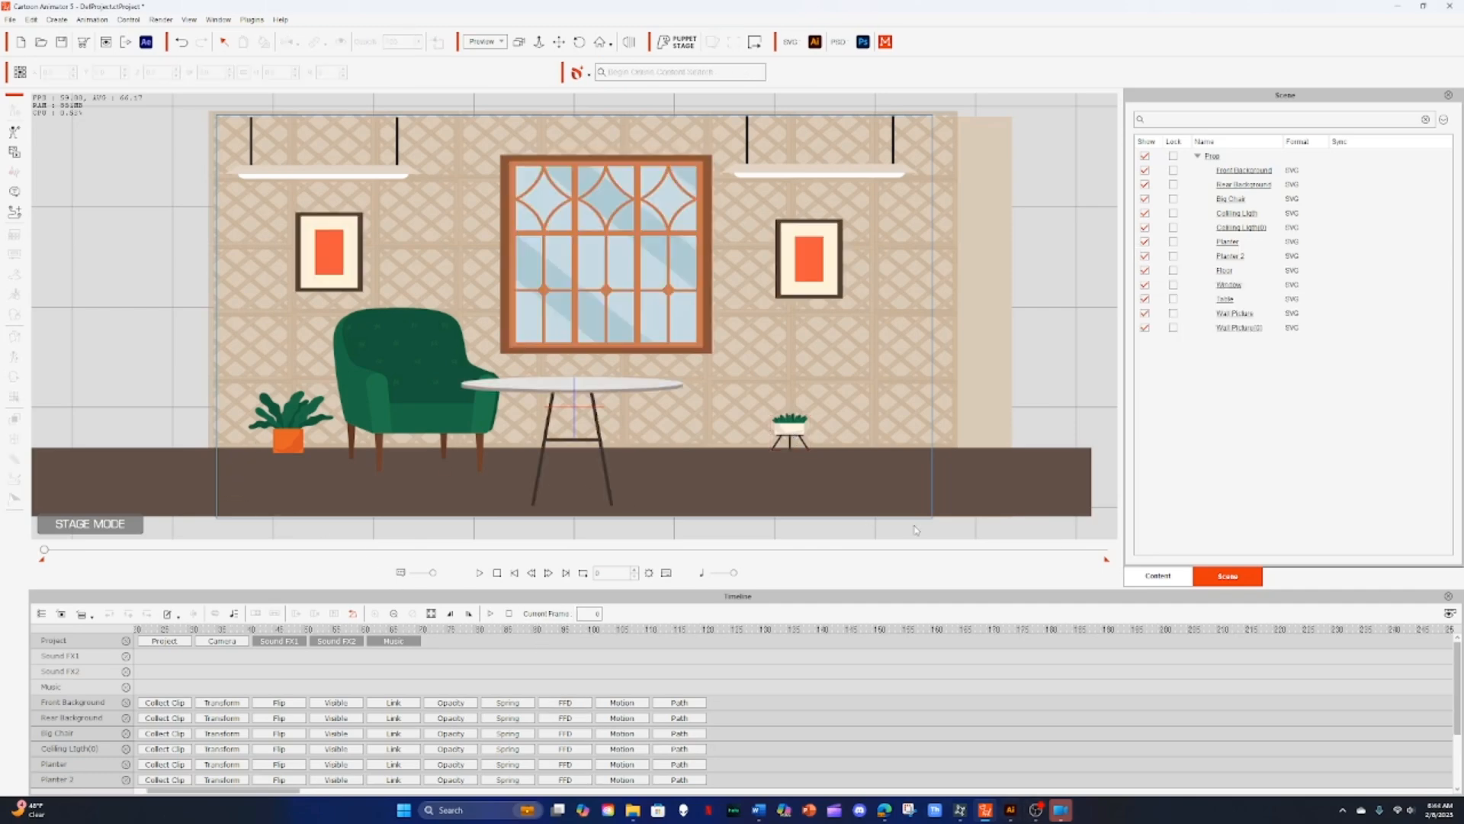
# Step: Add the Human(2) grandpa character from the custom actor library to the stage
pyautogui.click(1159, 576)
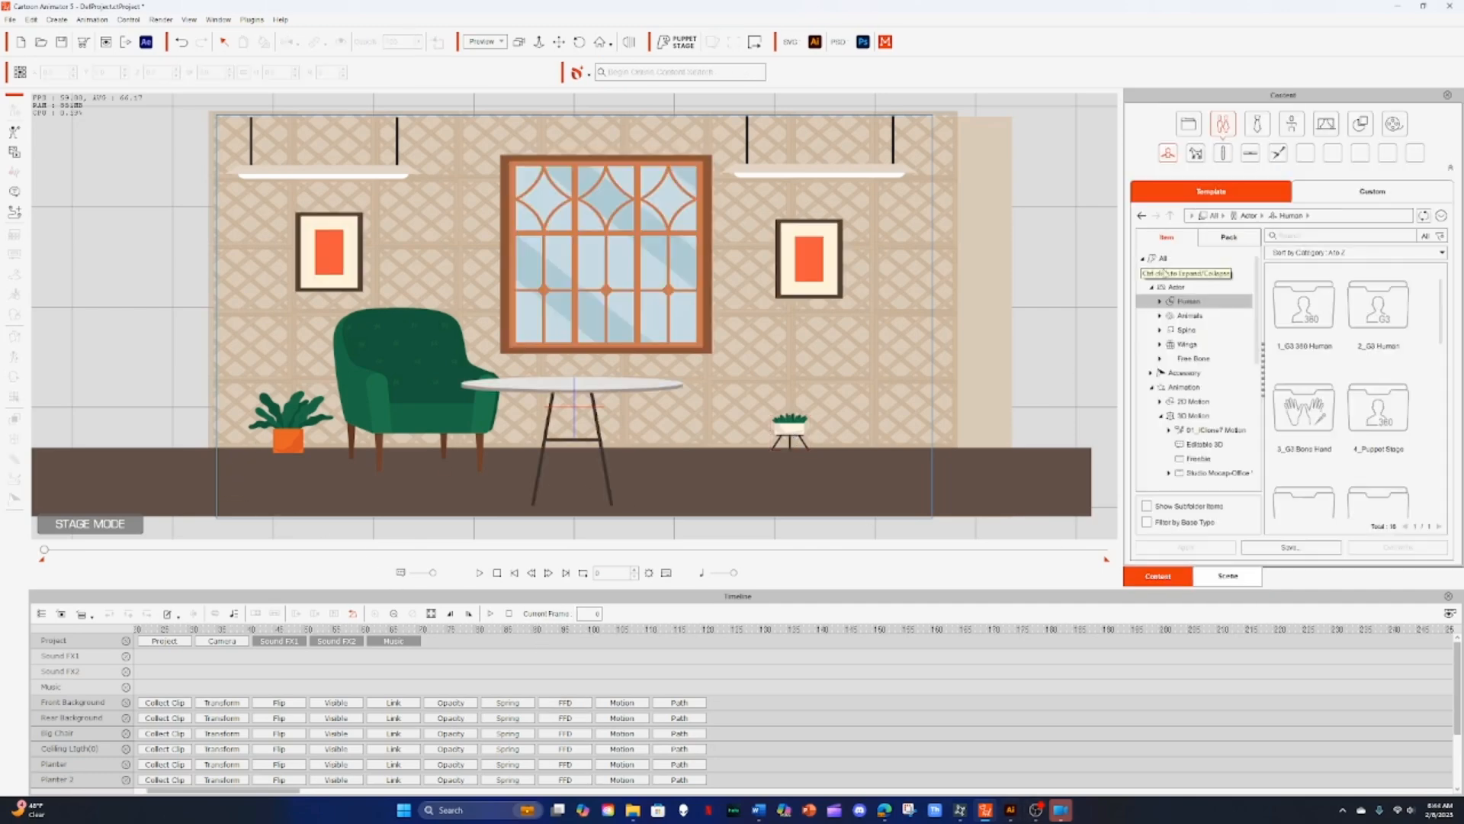
pyautogui.doubleClick(1300, 313)
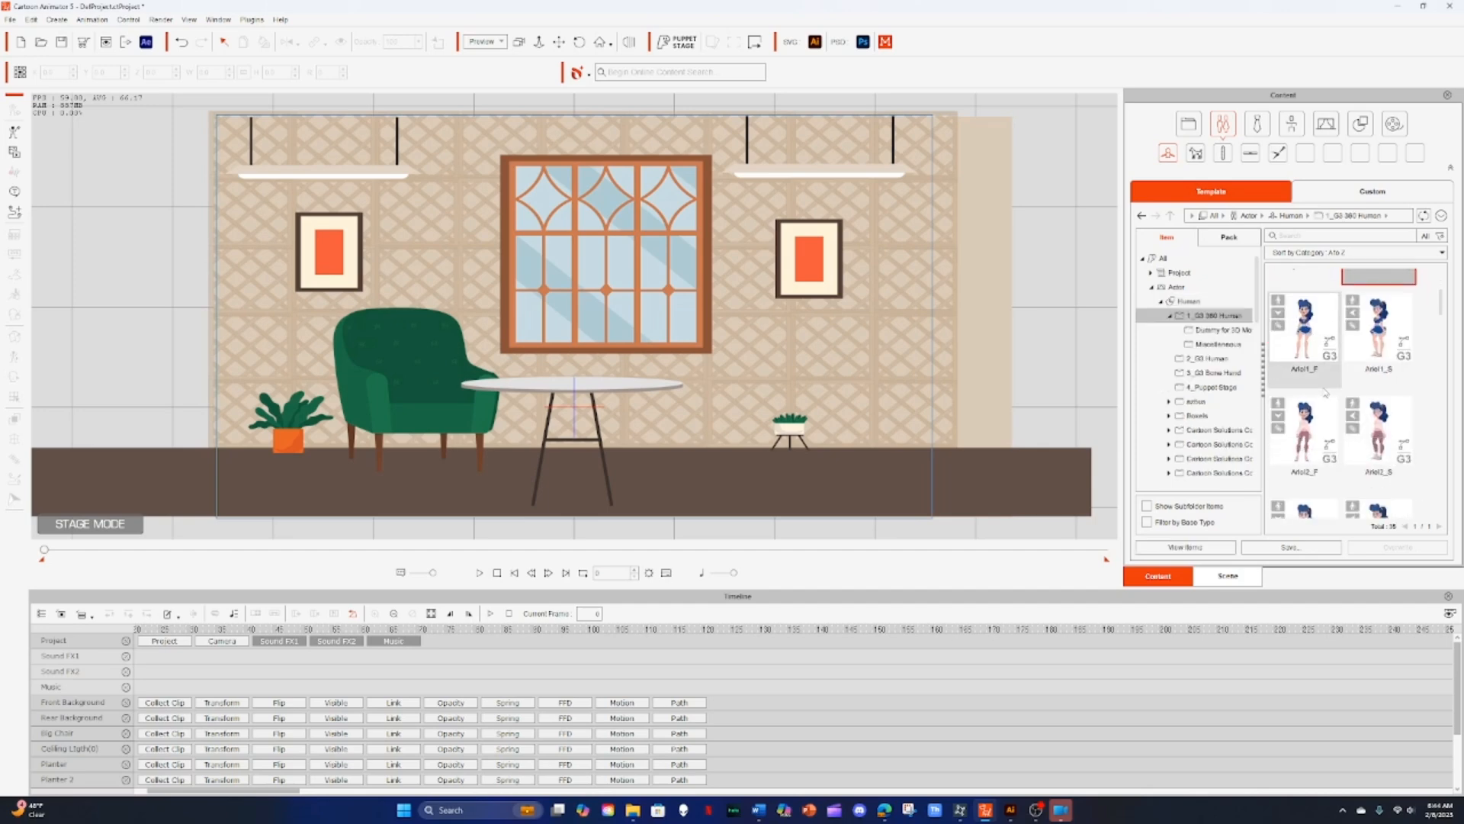
pyautogui.click(1369, 195)
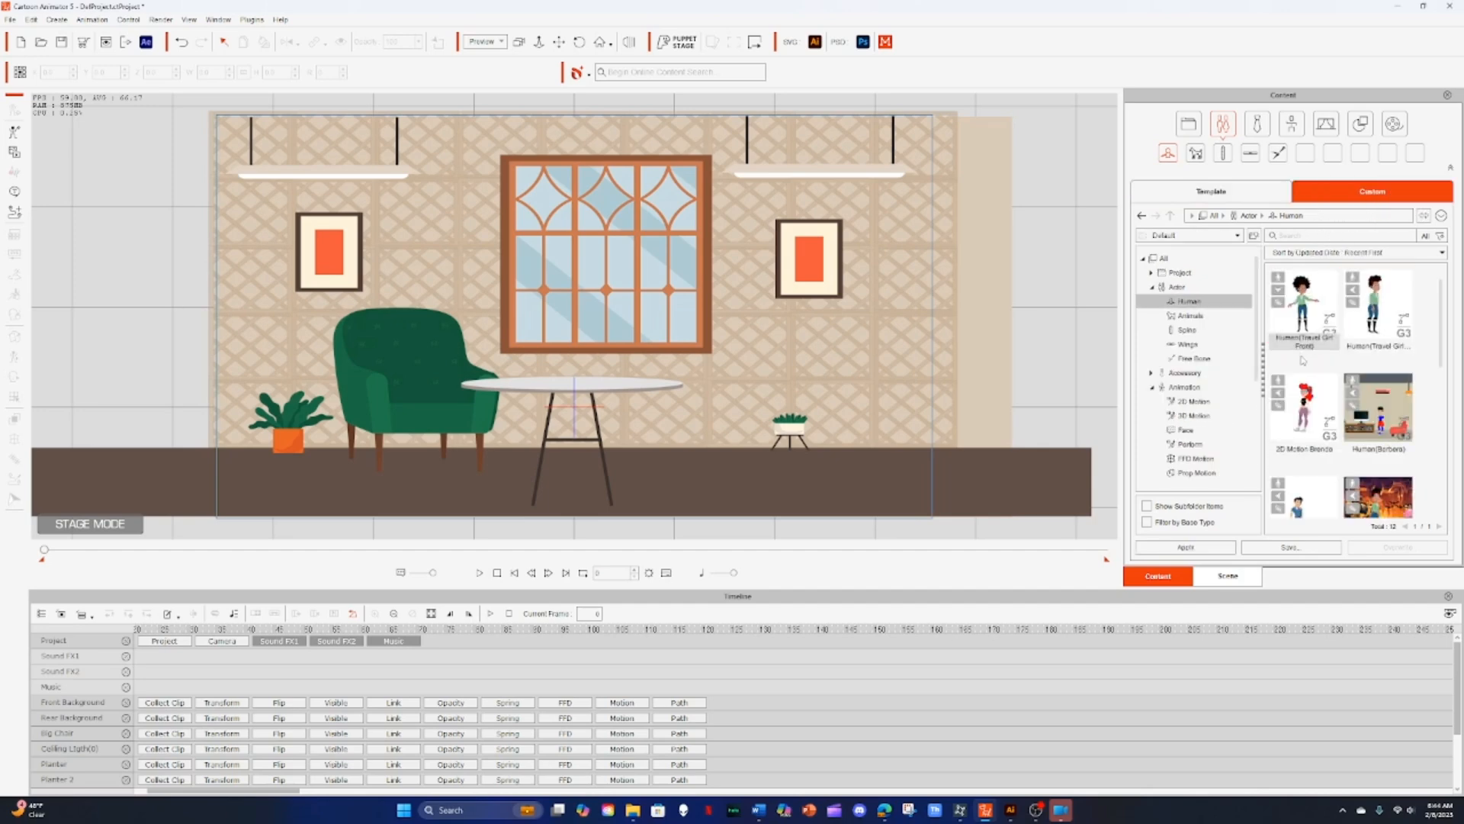
pyautogui.scroll(-5, 1317, 425)
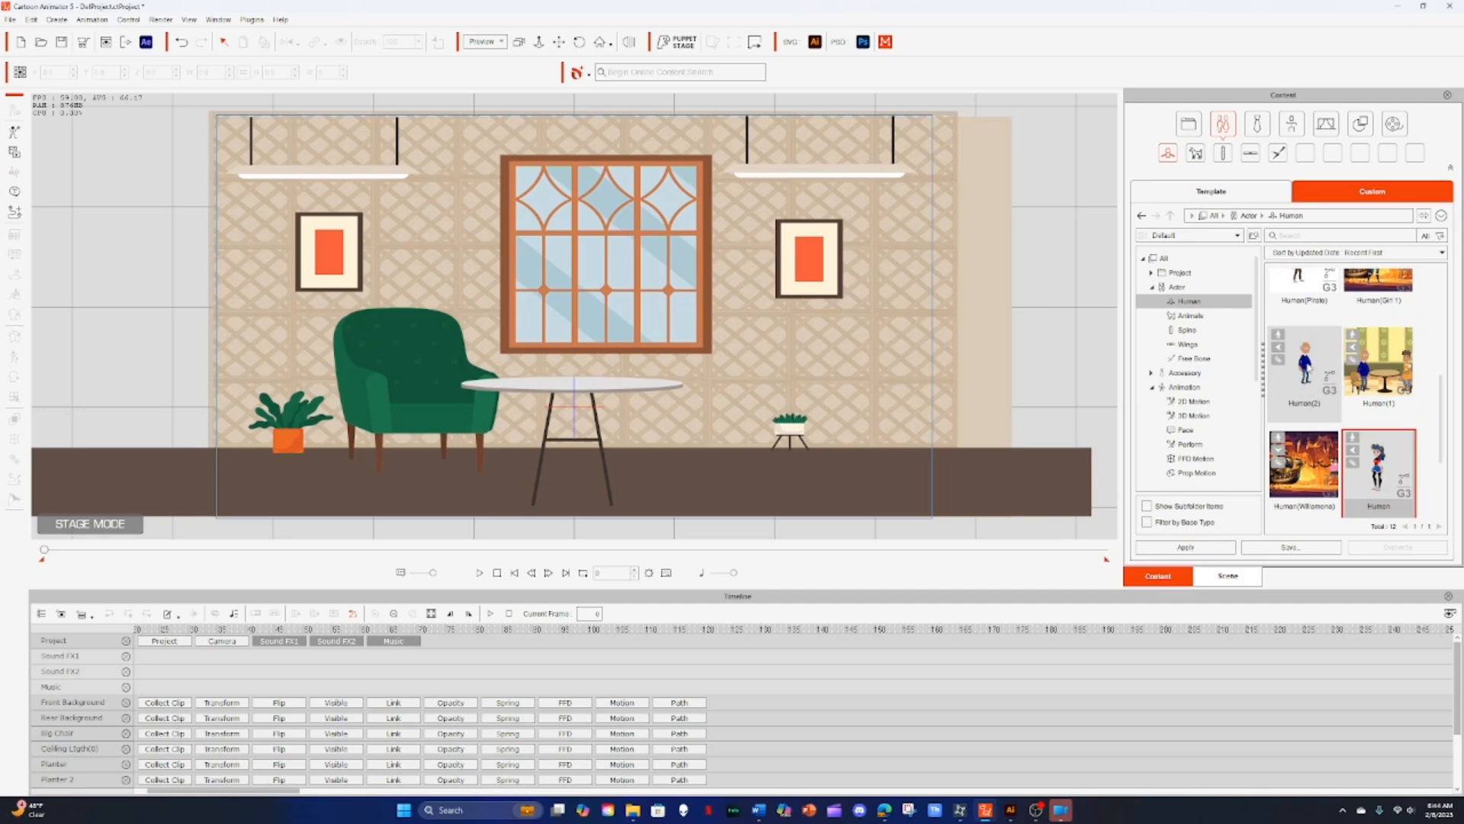
pyautogui.moveTo(1304, 374); pyautogui.dragTo(739, 315)
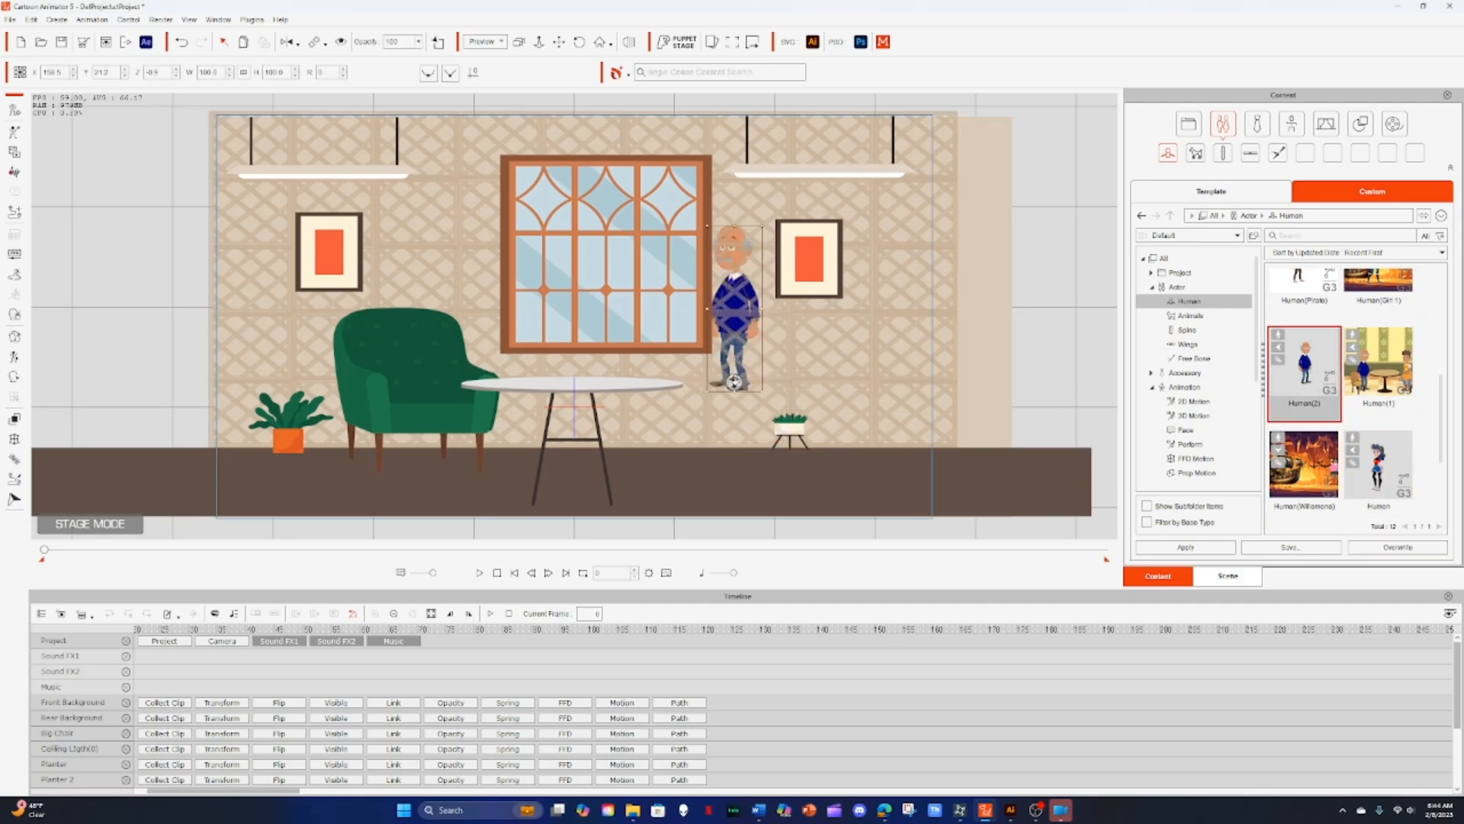
# Step: Enlarge the grandpa character and place him in front of the green armchair
pyautogui.moveTo(734, 383); pyautogui.dragTo(865, 445)
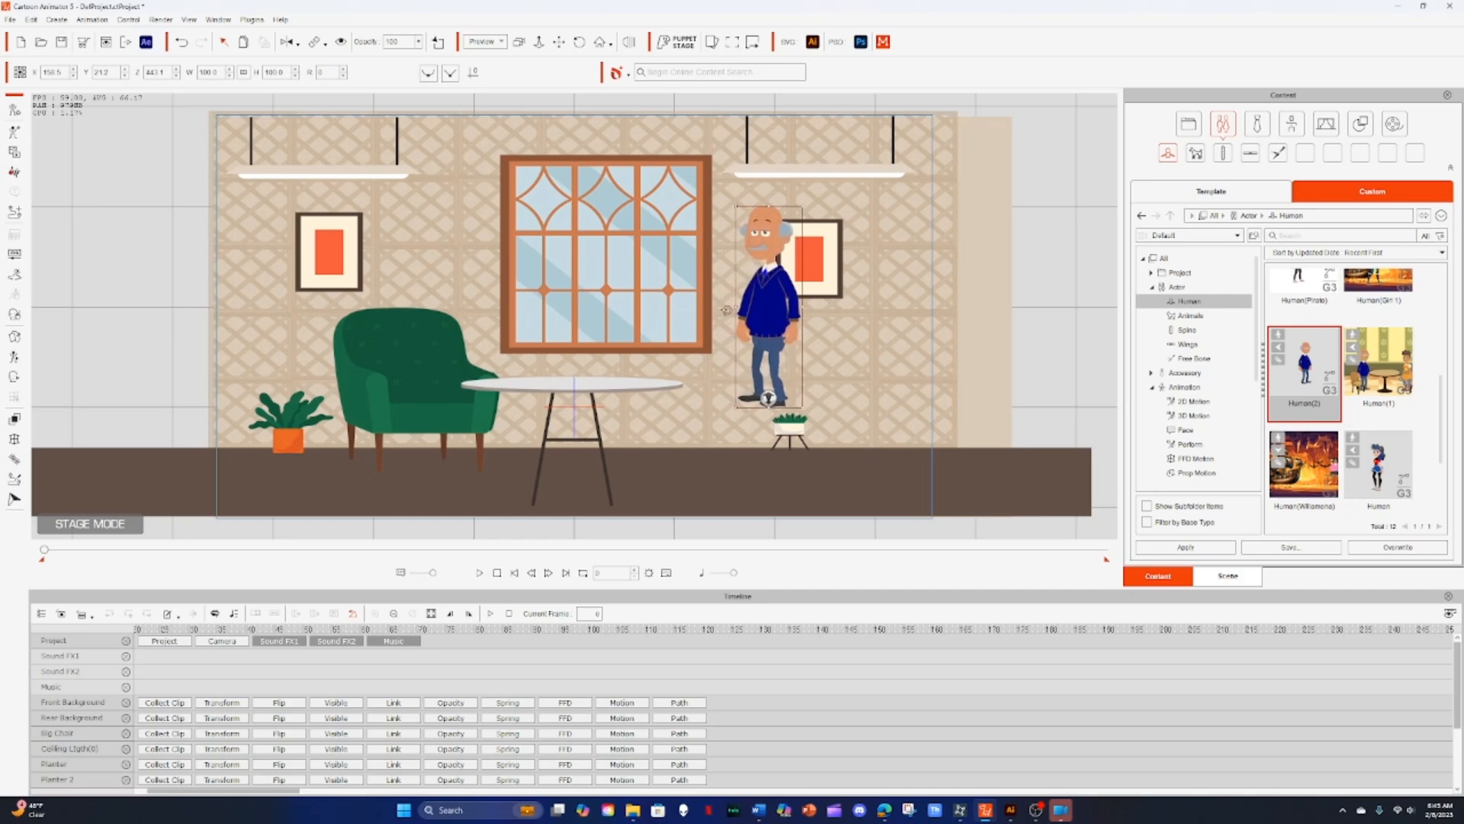
pyautogui.moveTo(755, 320); pyautogui.dragTo(426, 388)
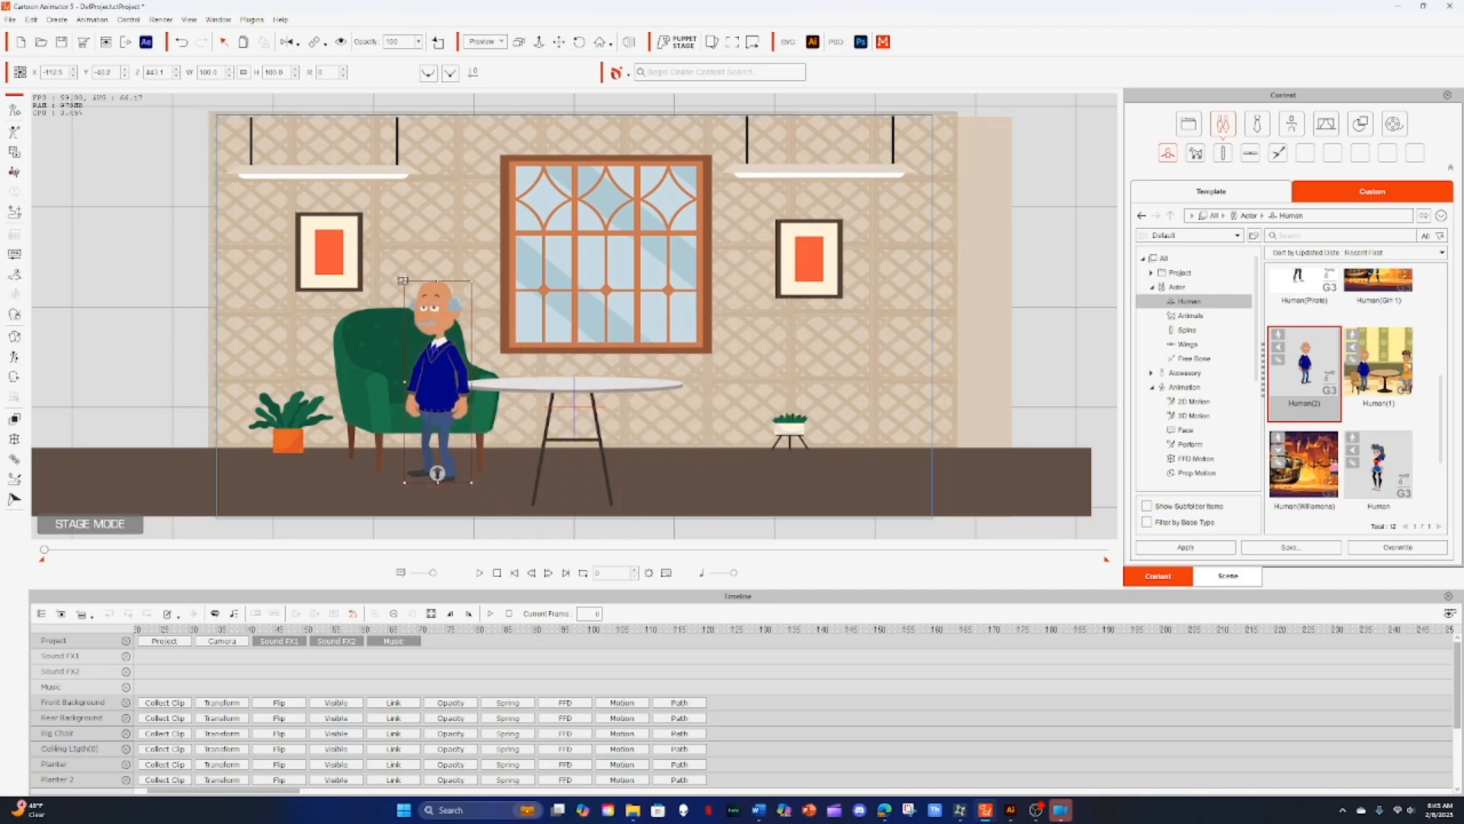
pyautogui.moveTo(403, 280); pyautogui.dragTo(384, 219)
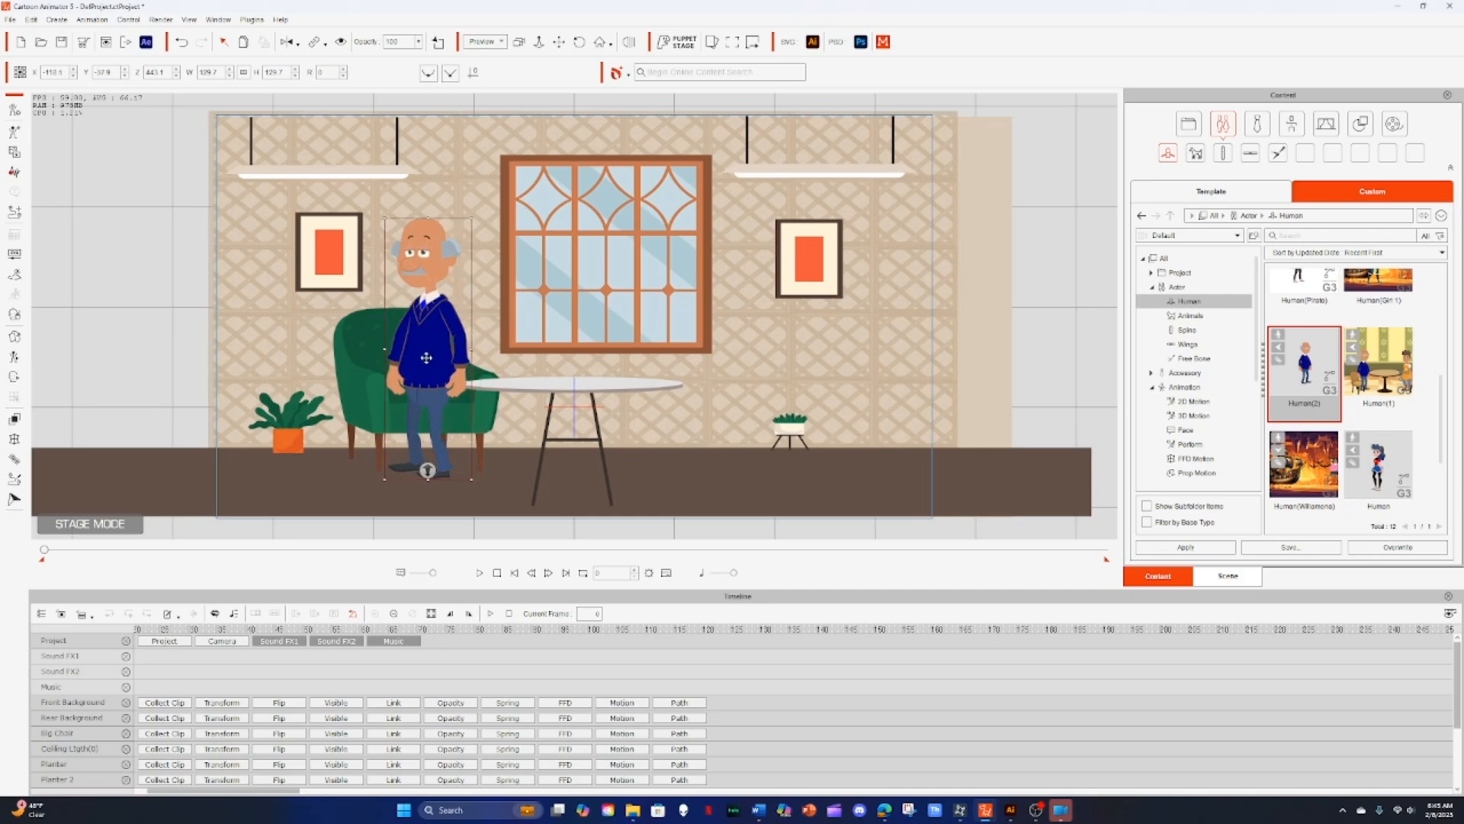
# Step: Flip the grandpa character horizontally and nudge him slightly right
pyautogui.click(287, 42)
pyautogui.click(288, 43)
pyautogui.click(289, 44)
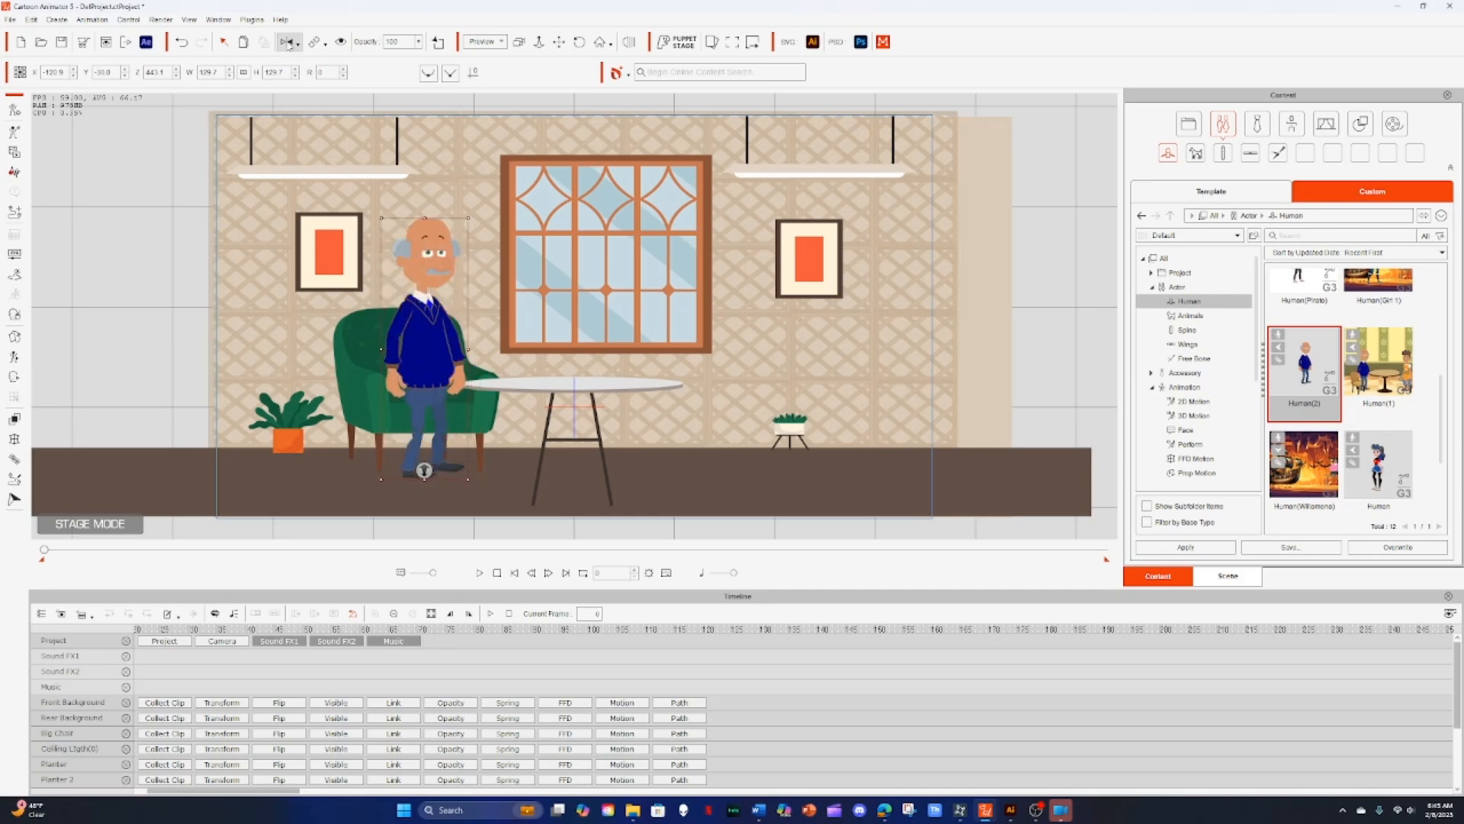
pyautogui.moveTo(417, 378); pyautogui.dragTo(421, 377)
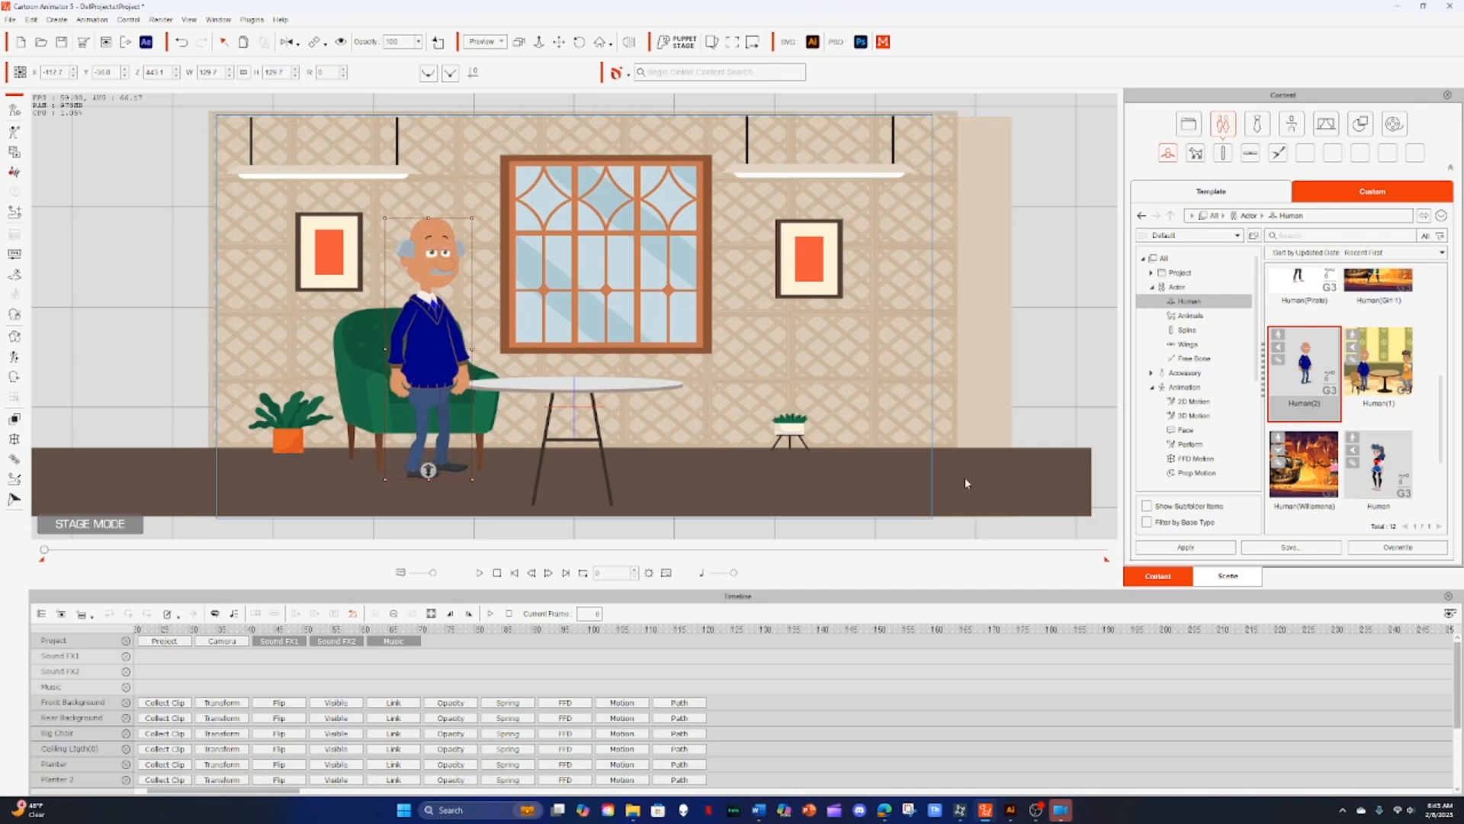
# Step: Add the Human(Barbara) girl character from the custom actor library to the stage
pyautogui.scroll(-5, 1352, 369)
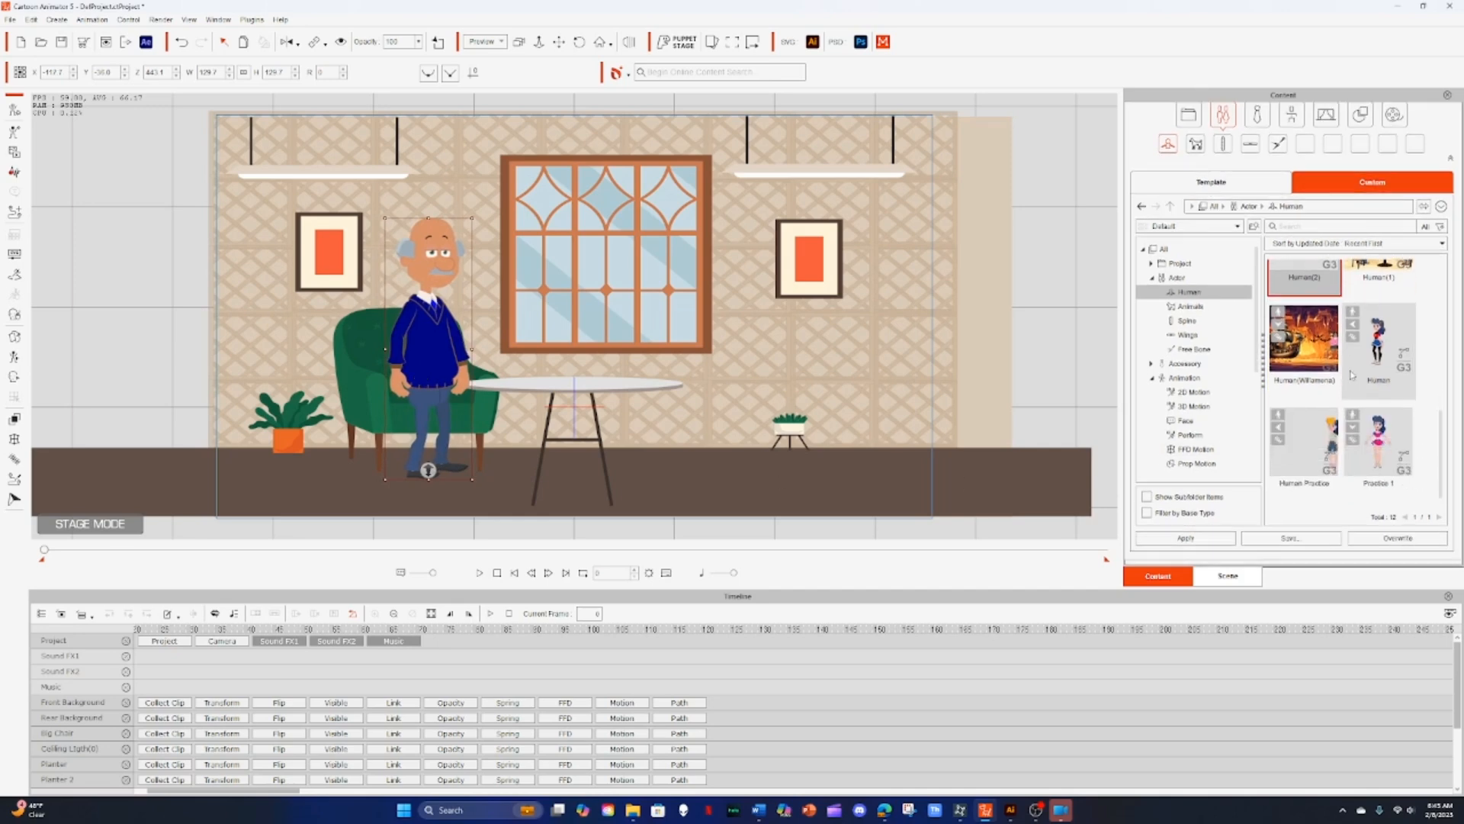
pyautogui.scroll(5, 1346, 362)
pyautogui.scroll(5, 1343, 356)
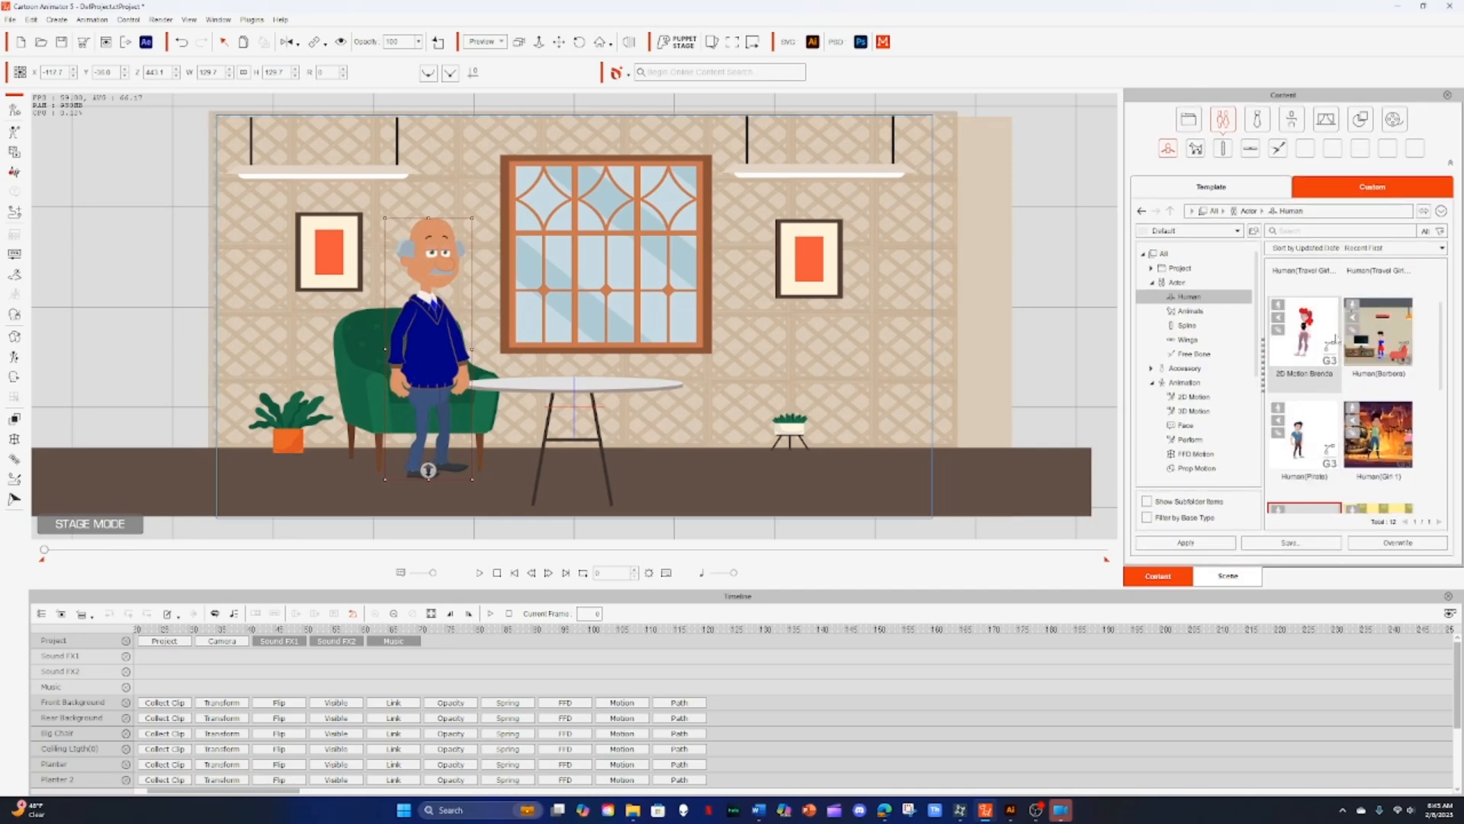
pyautogui.scroll(2, 1346, 377)
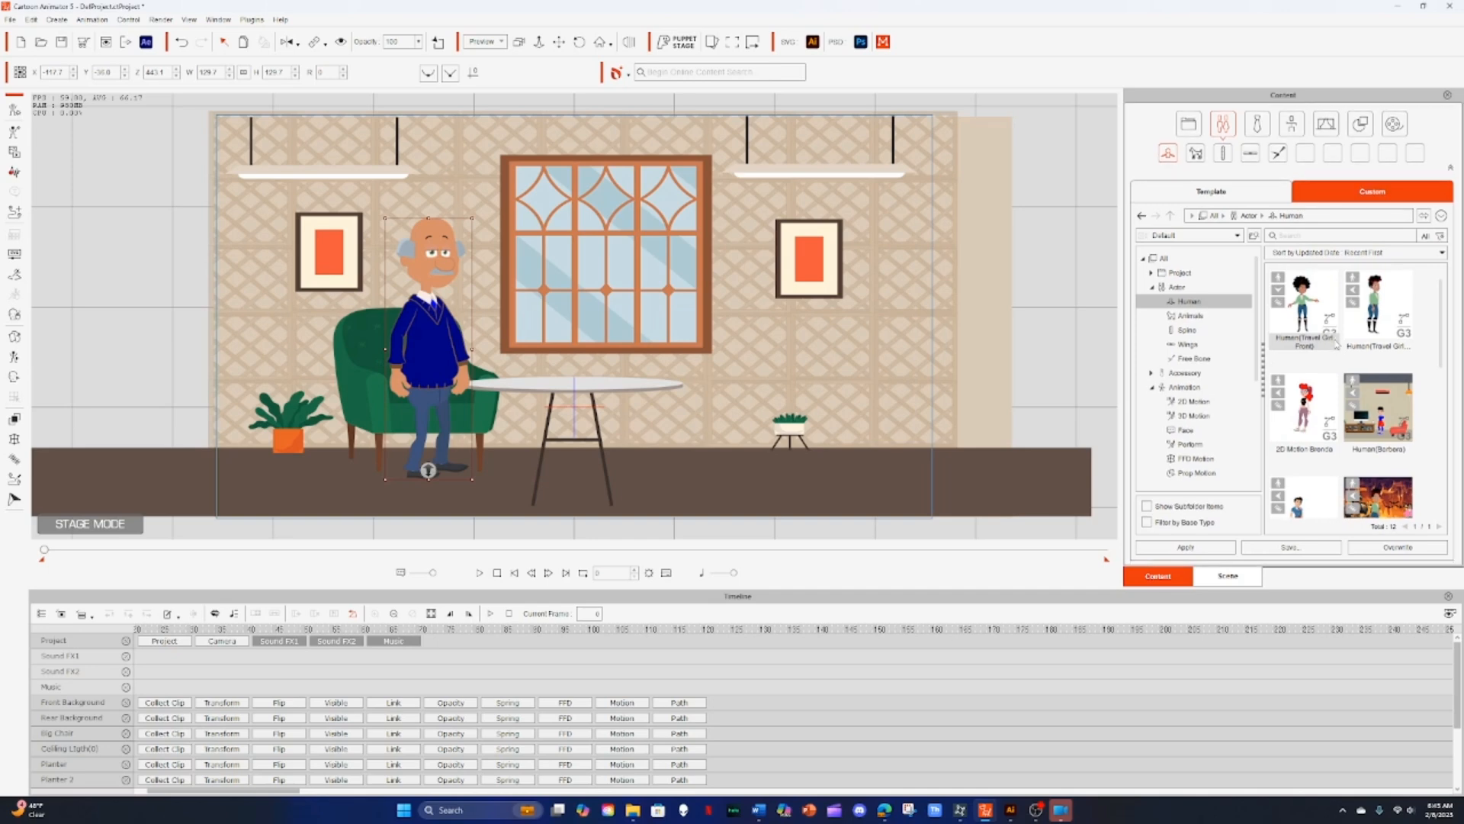
pyautogui.click(1351, 386)
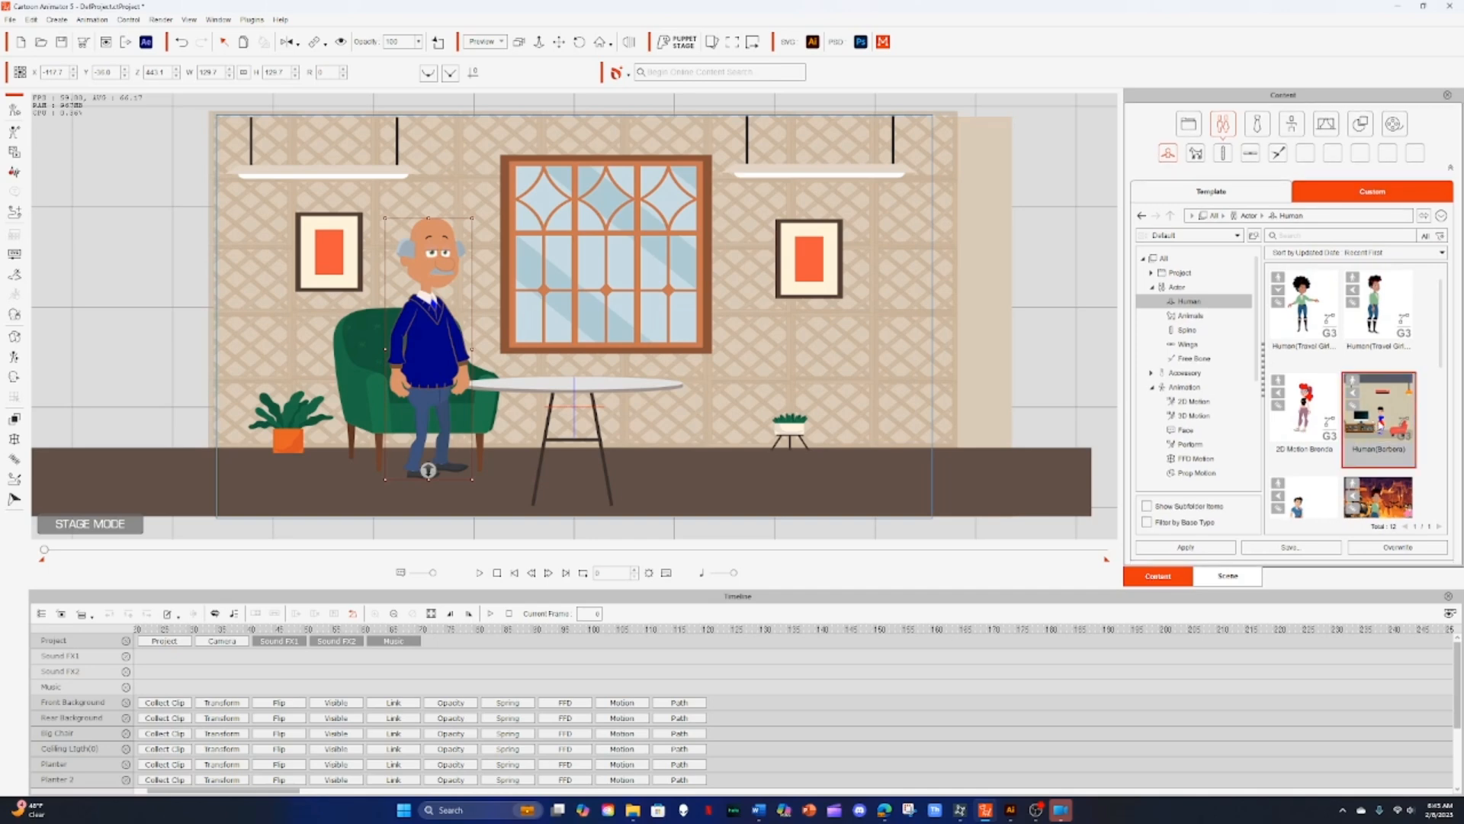
pyautogui.moveTo(1382, 425); pyautogui.dragTo(687, 343)
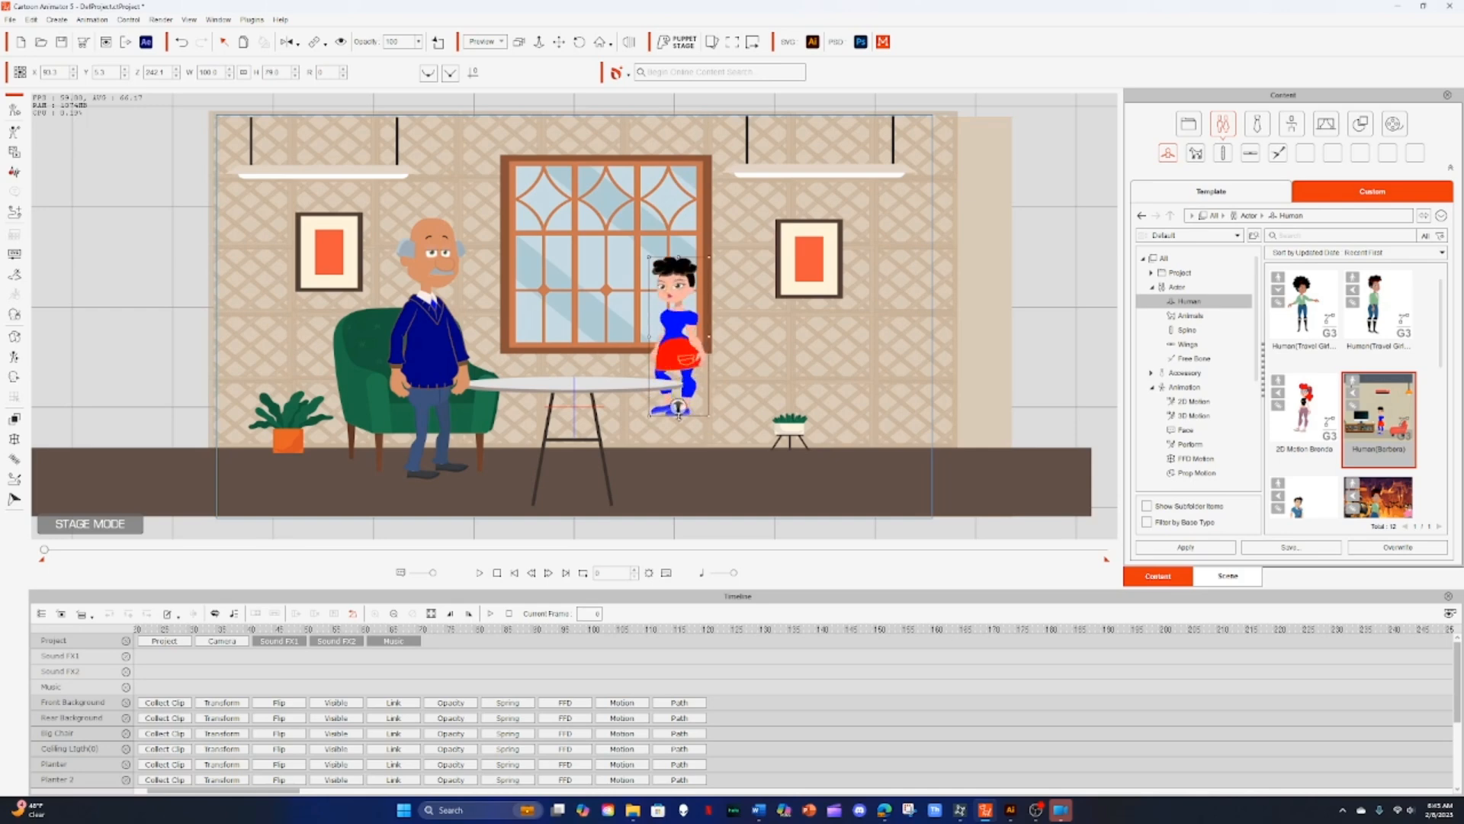
# Step: Move the girl character down onto the floor beside the small planter
pyautogui.moveTo(669, 355); pyautogui.dragTo(727, 414)
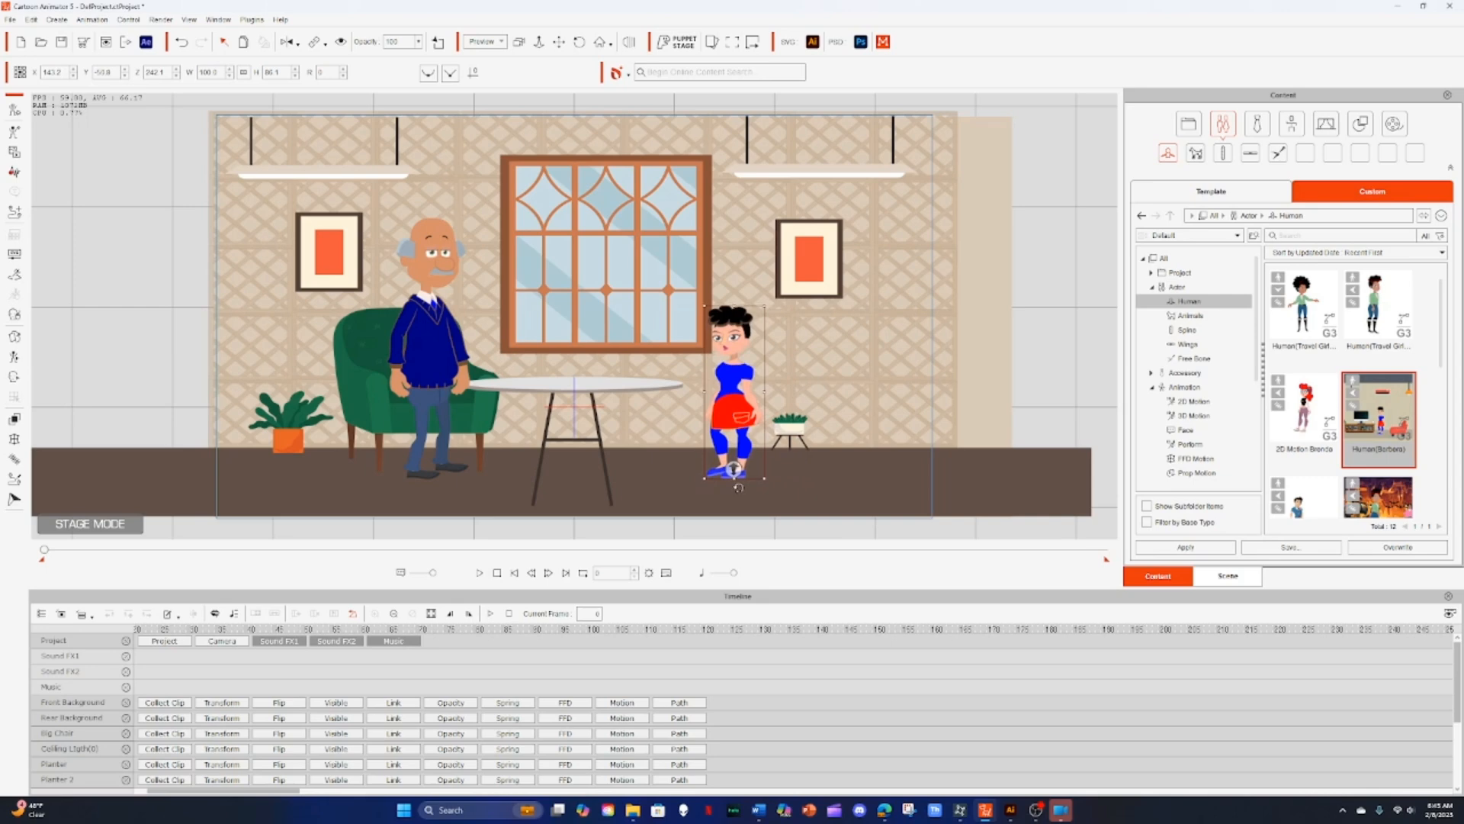
pyautogui.moveTo(734, 469); pyautogui.dragTo(739, 474)
pyautogui.moveTo(746, 421)
pyautogui.mouseDown()
pyautogui.moveTo(836, 419)
pyautogui.moveTo(739, 421)
pyautogui.mouseUp()
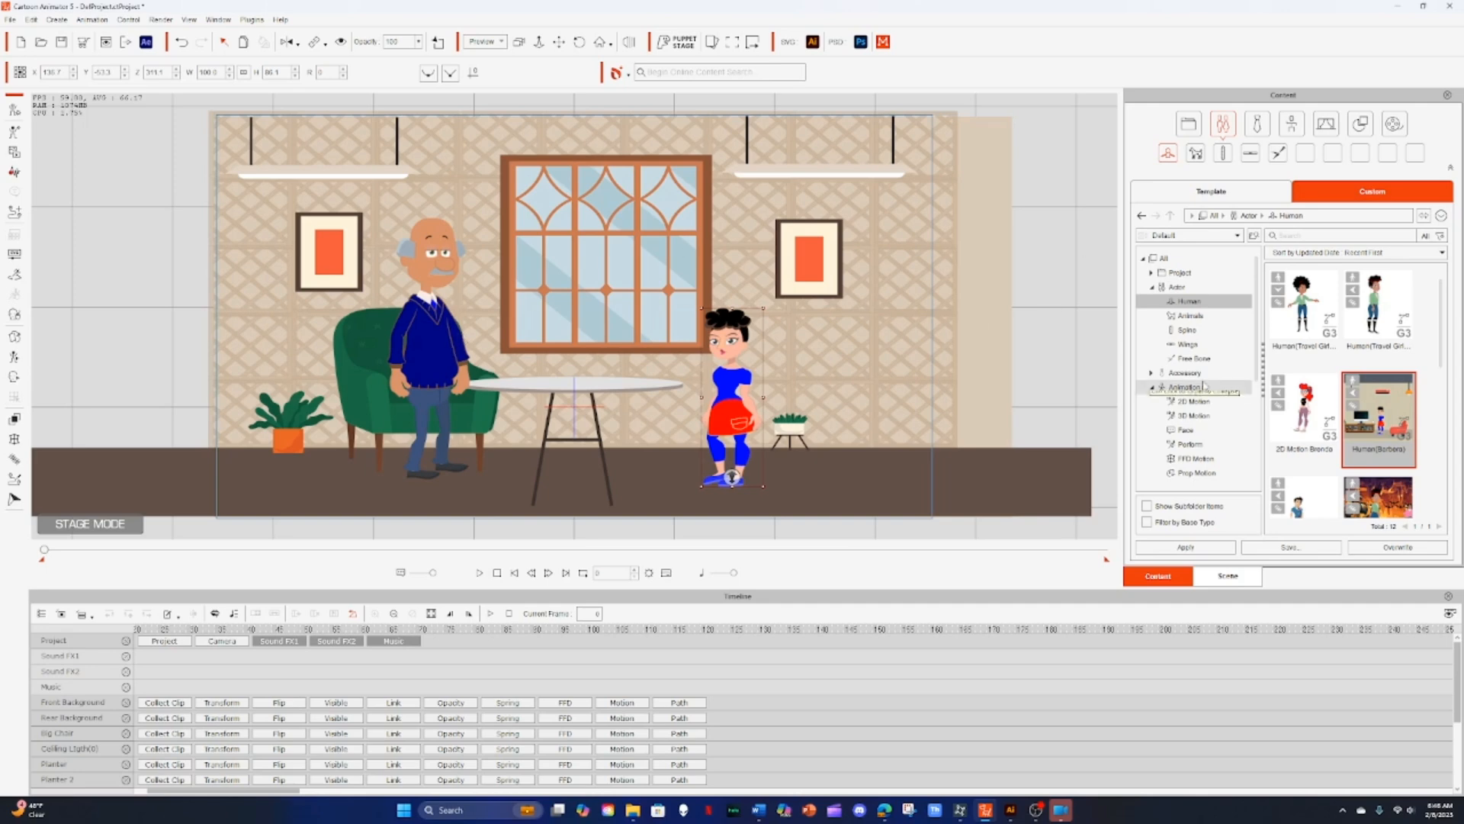
# Step: Nudge the grandpa character slightly upward
pyautogui.click(449, 356)
pyautogui.moveTo(418, 393); pyautogui.dragTo(420, 383)
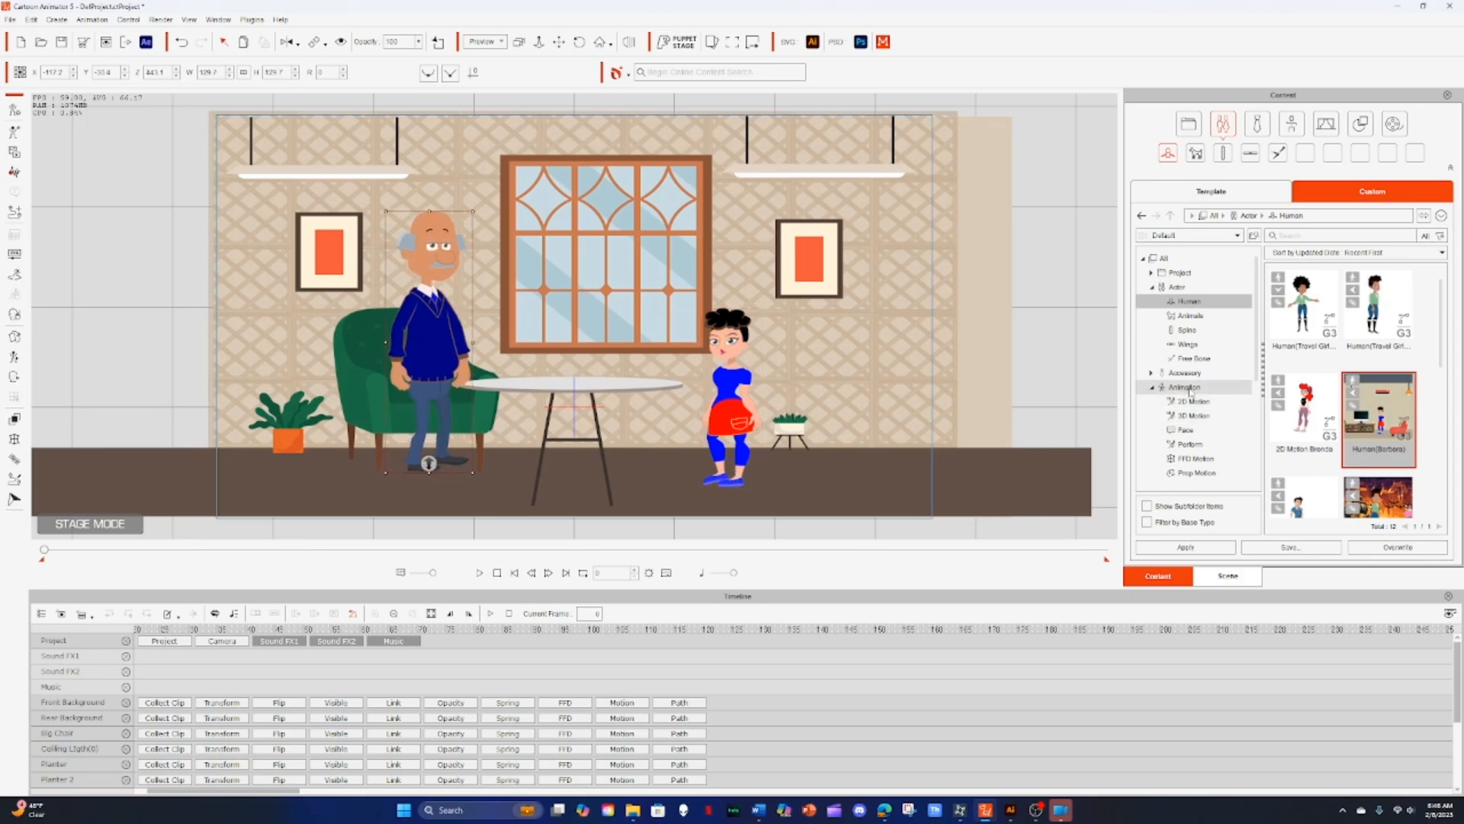
pyautogui.moveTo(423, 379); pyautogui.dragTo(426, 374)
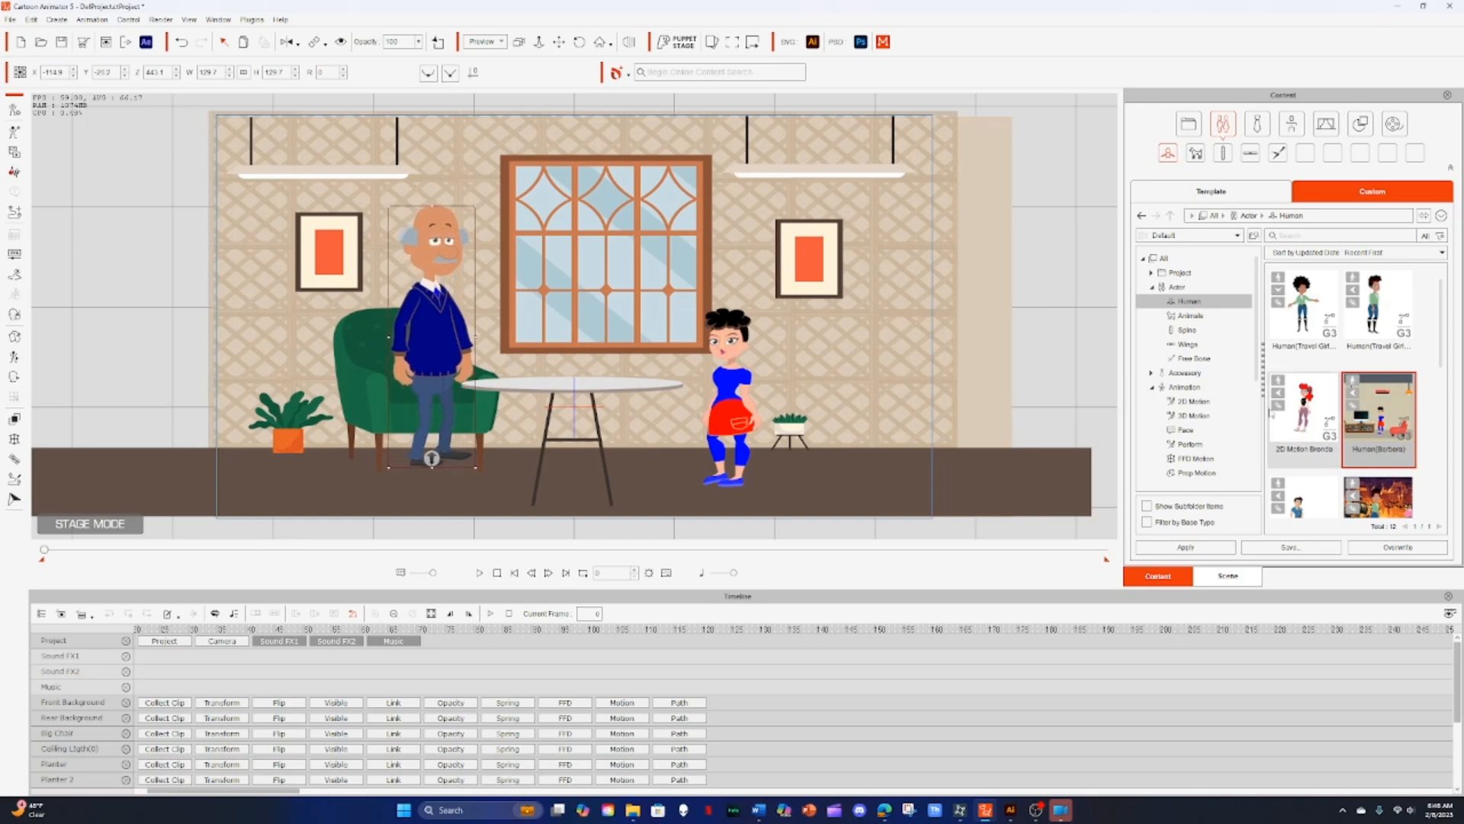
# Step: Search the template animation packs for stand to sit and apply the sitting pose motion to the grandpa
pyautogui.click(1186, 387)
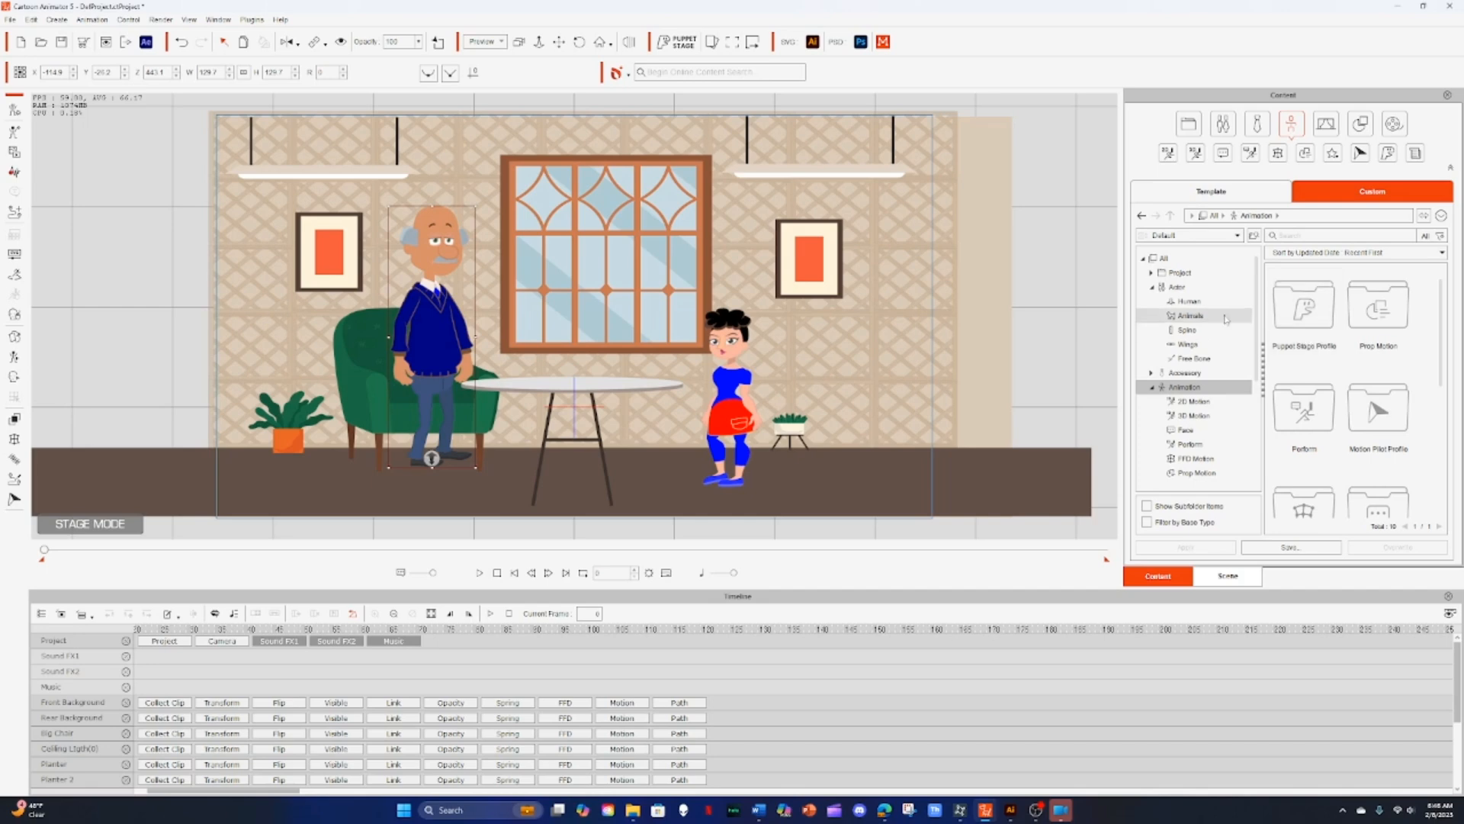
pyautogui.click(1212, 195)
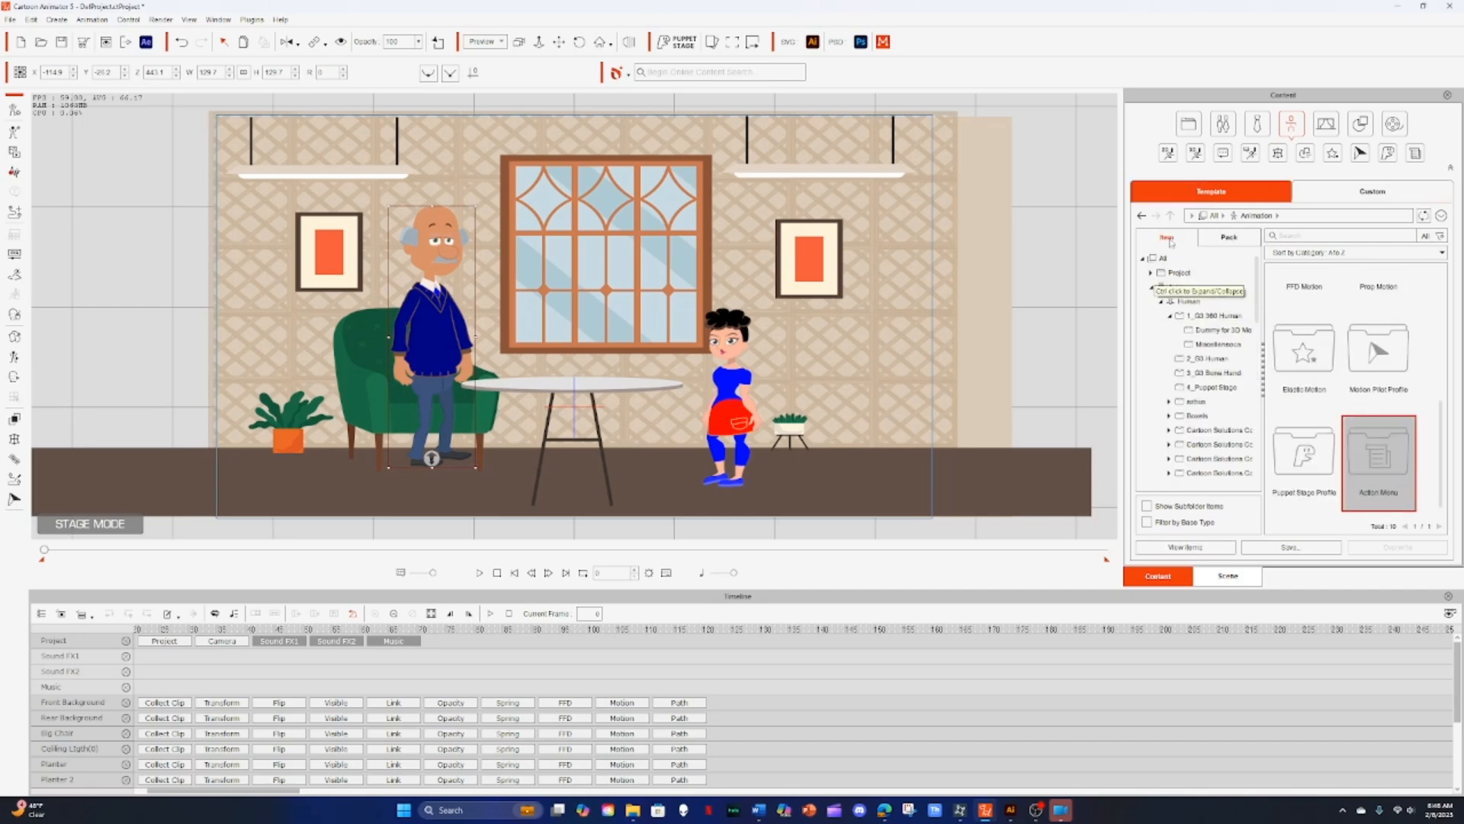
pyautogui.click(1224, 240)
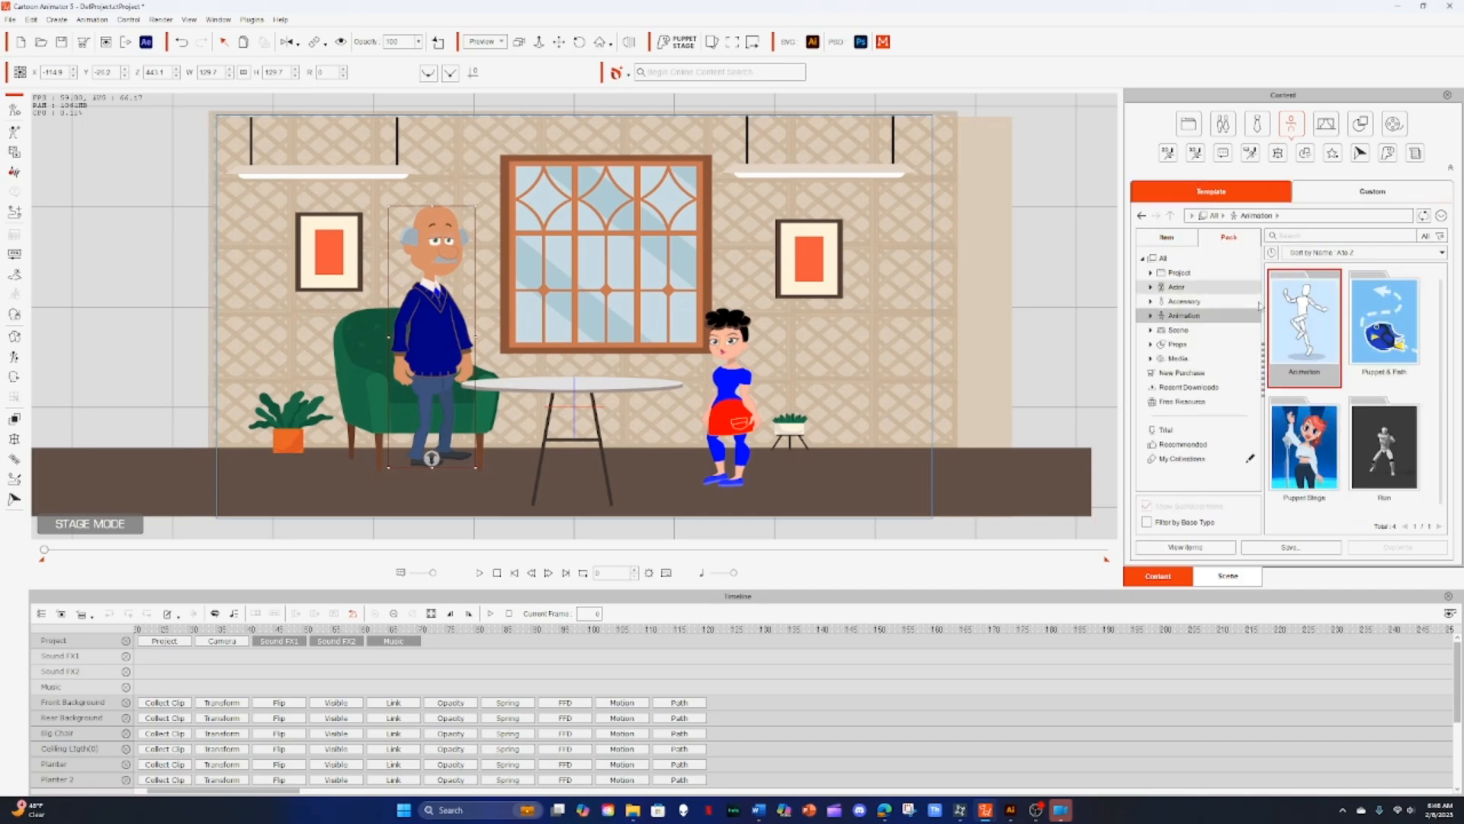
pyautogui.click(1299, 240)
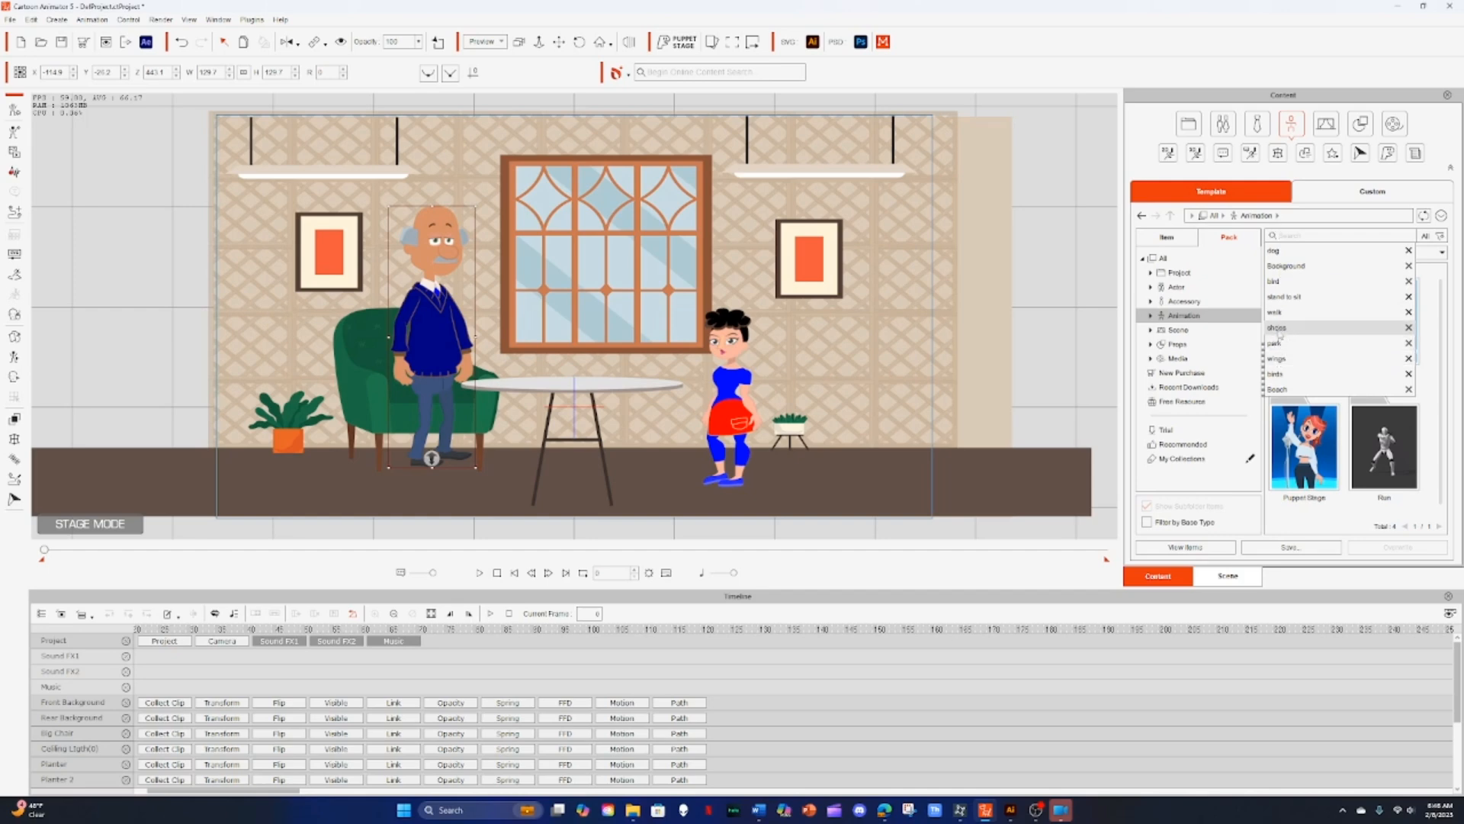
pyautogui.click(1278, 298)
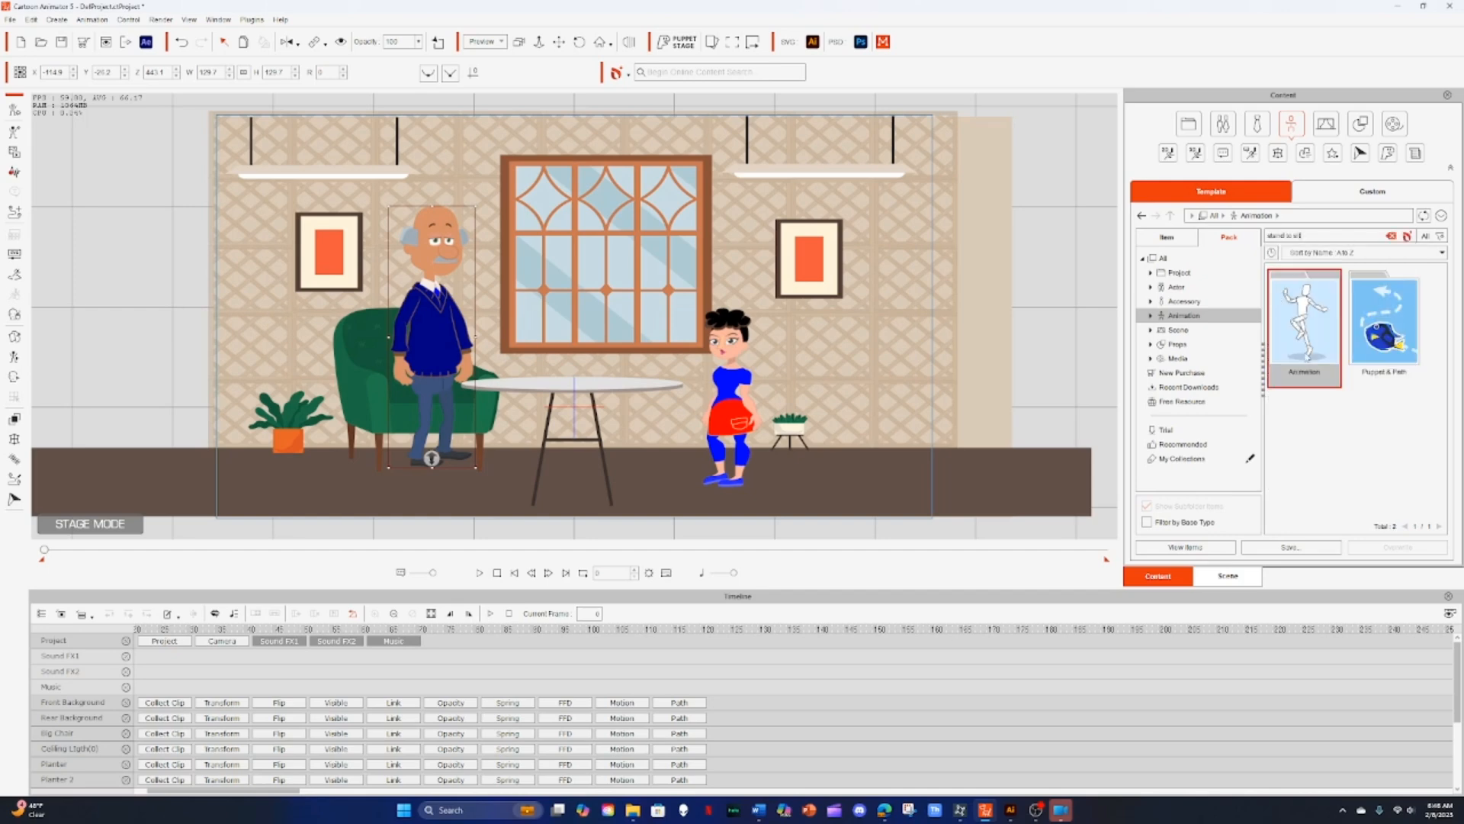
pyautogui.doubleClick(1304, 321)
pyautogui.moveTo(1441, 275); pyautogui.dragTo(1442, 459)
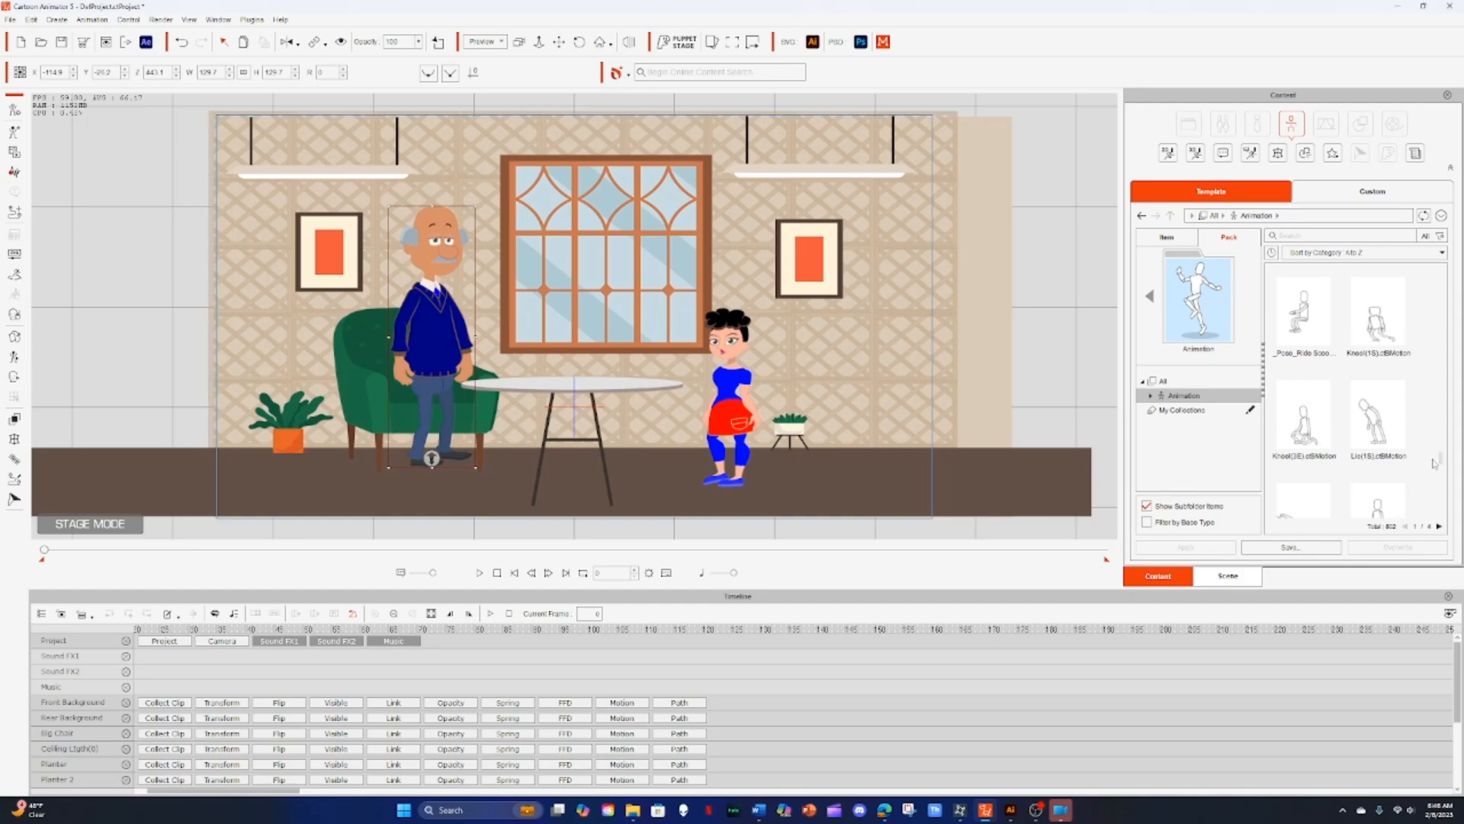
pyautogui.scroll(-1, 1342, 427)
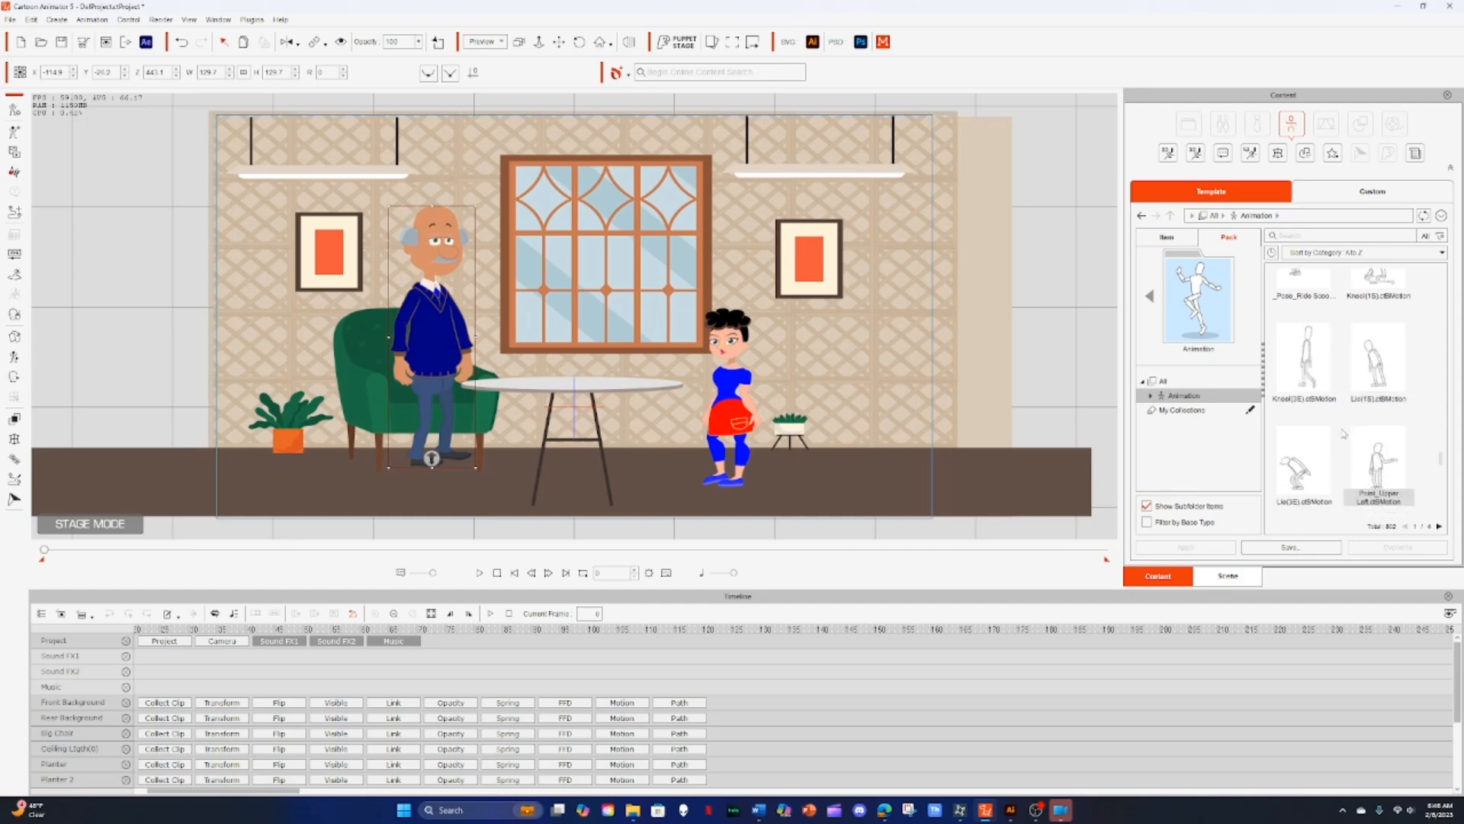
pyautogui.scroll(-1, 1339, 411)
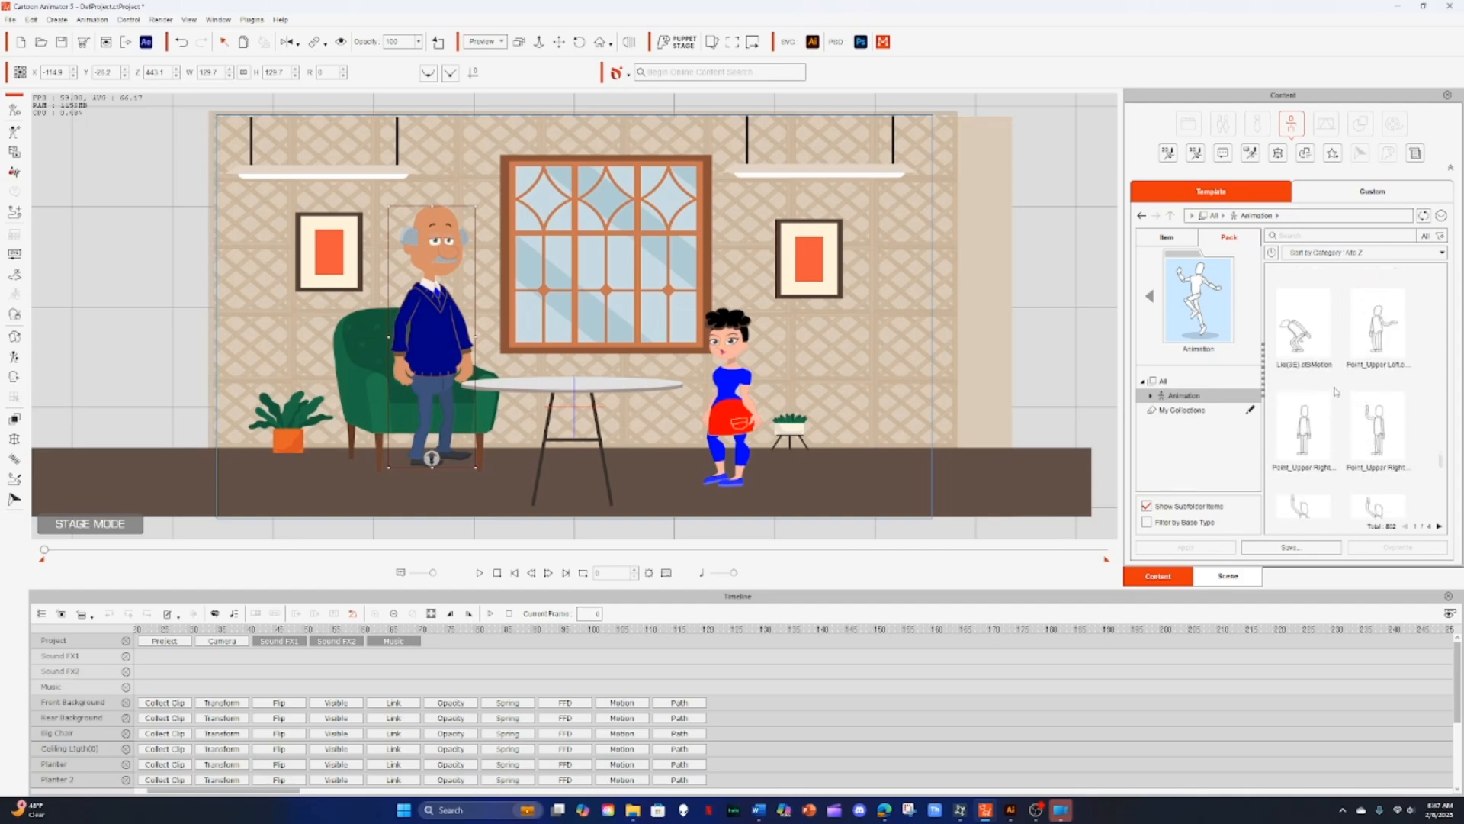
pyautogui.scroll(1, 1336, 391)
pyautogui.scroll(3, 1336, 385)
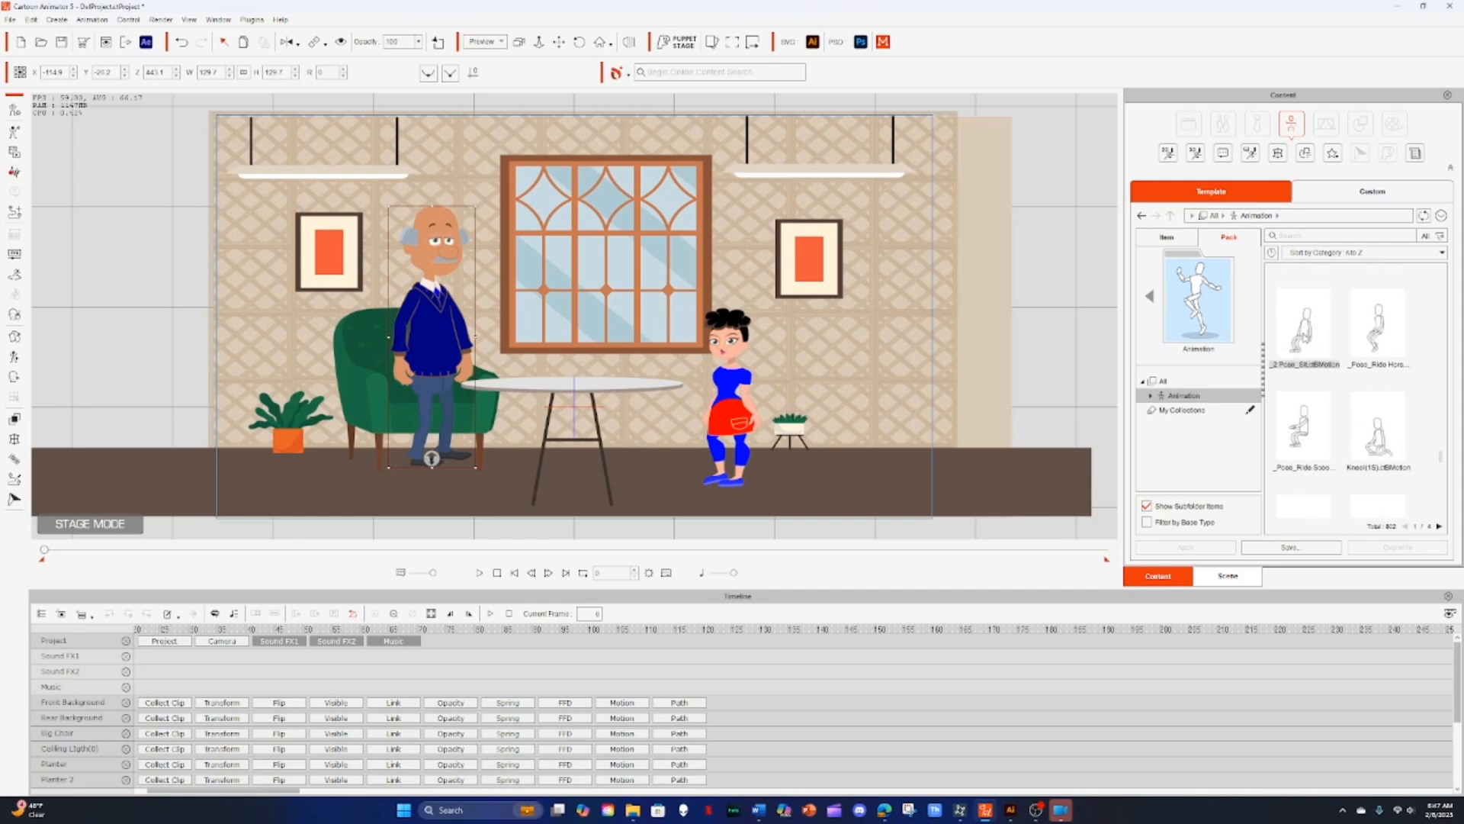
pyautogui.moveTo(1304, 335); pyautogui.dragTo(503, 364)
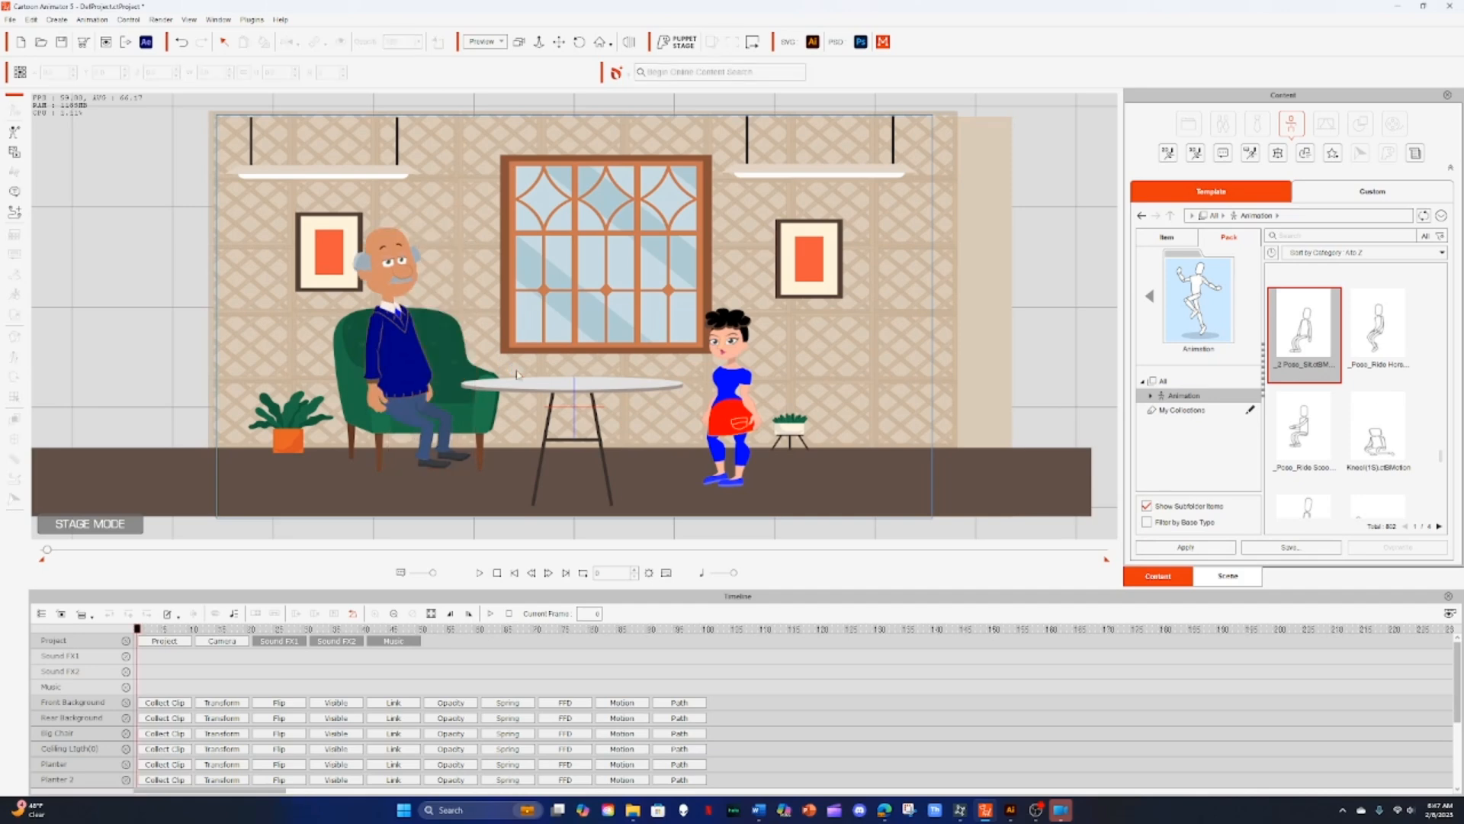
# Step: Move the seated grandpa up and right so he sits in the green armchair
pyautogui.click(385, 360)
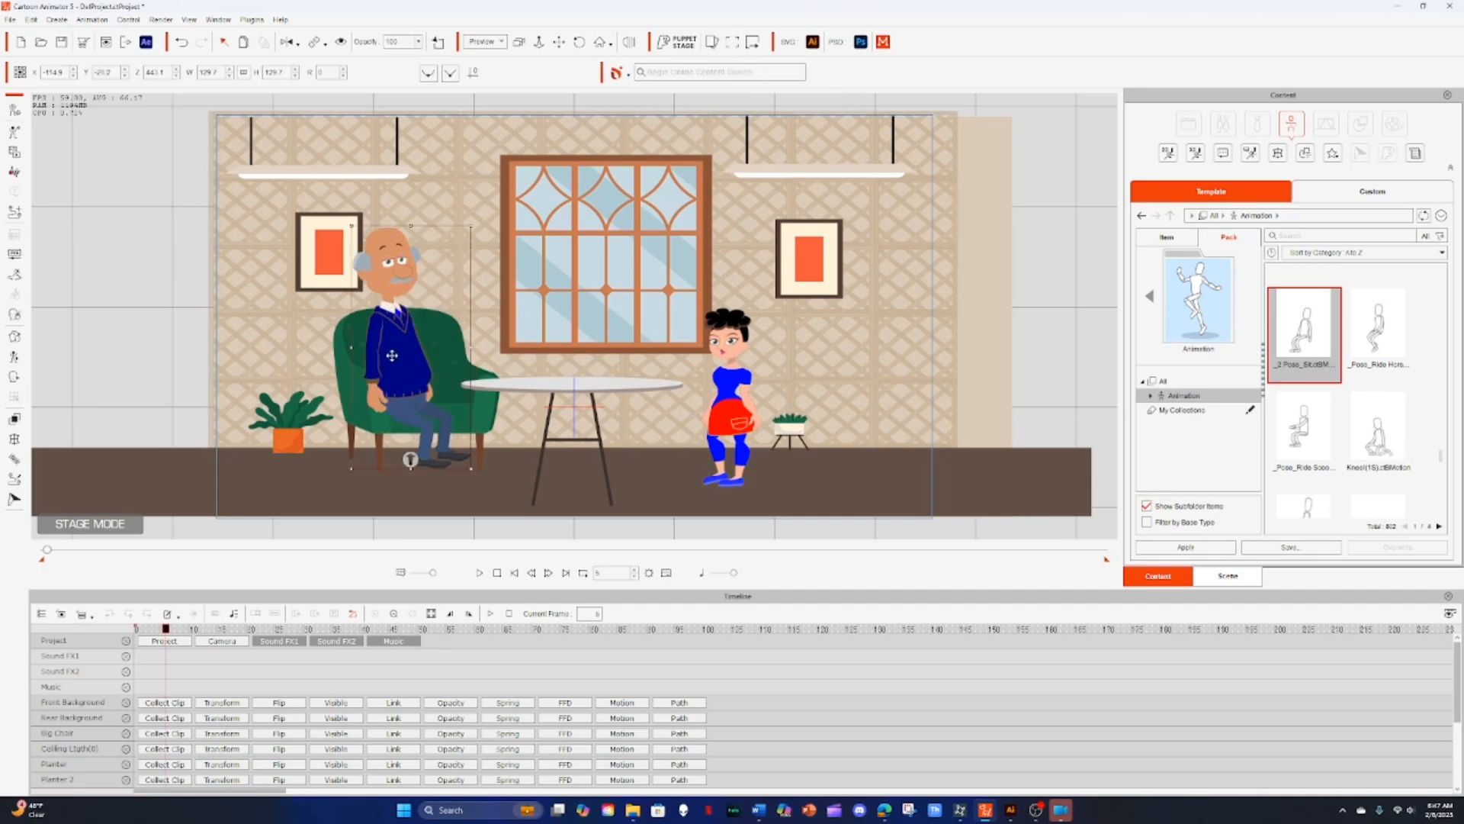
pyautogui.moveTo(387, 359); pyautogui.dragTo(414, 342)
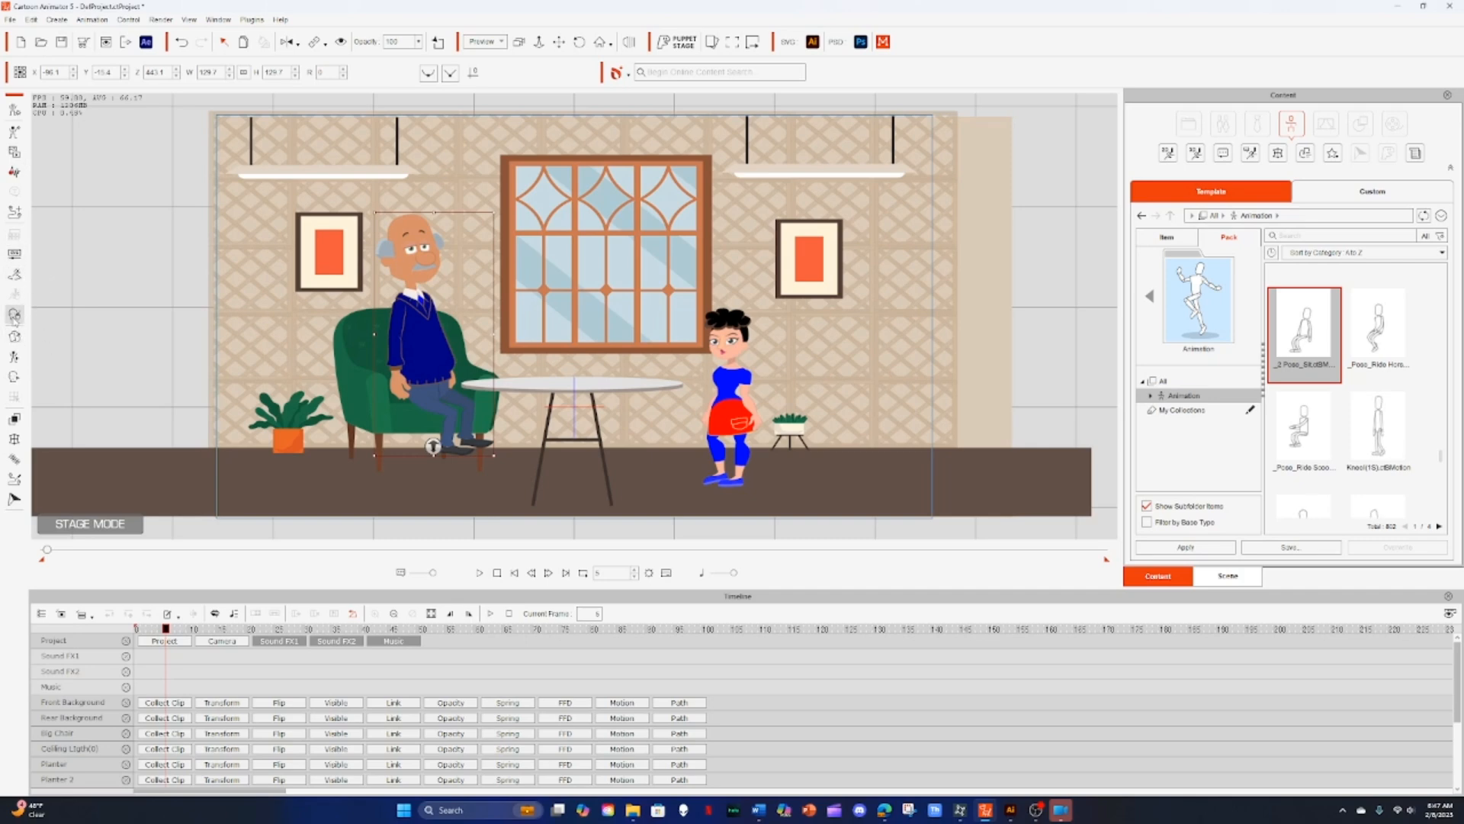
pyautogui.click(13, 315)
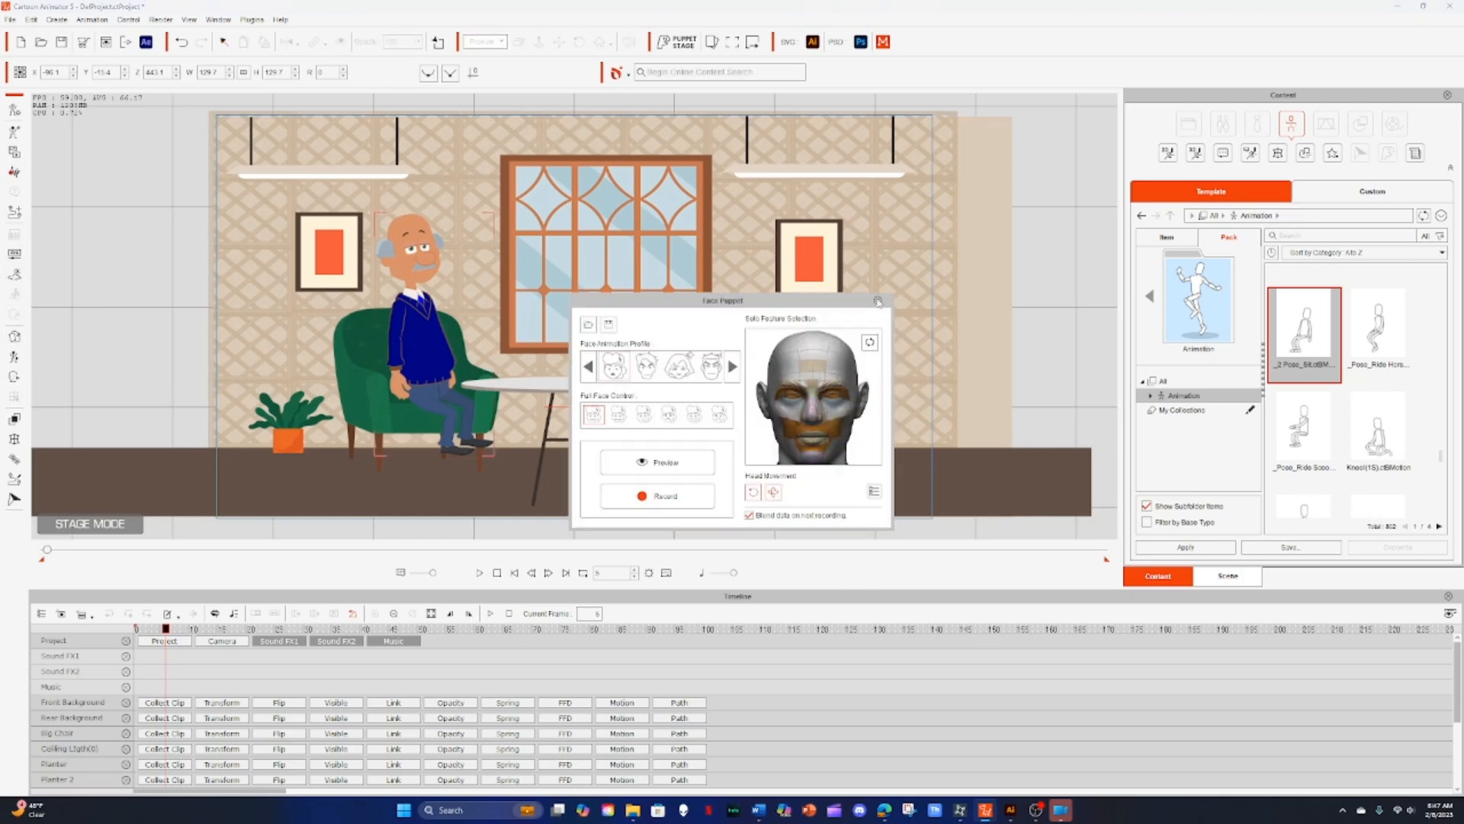
pyautogui.click(878, 302)
# Step: Use the Face Key Editor to turn the grandpa's head and the girl's head toward each other
pyautogui.click(14, 377)
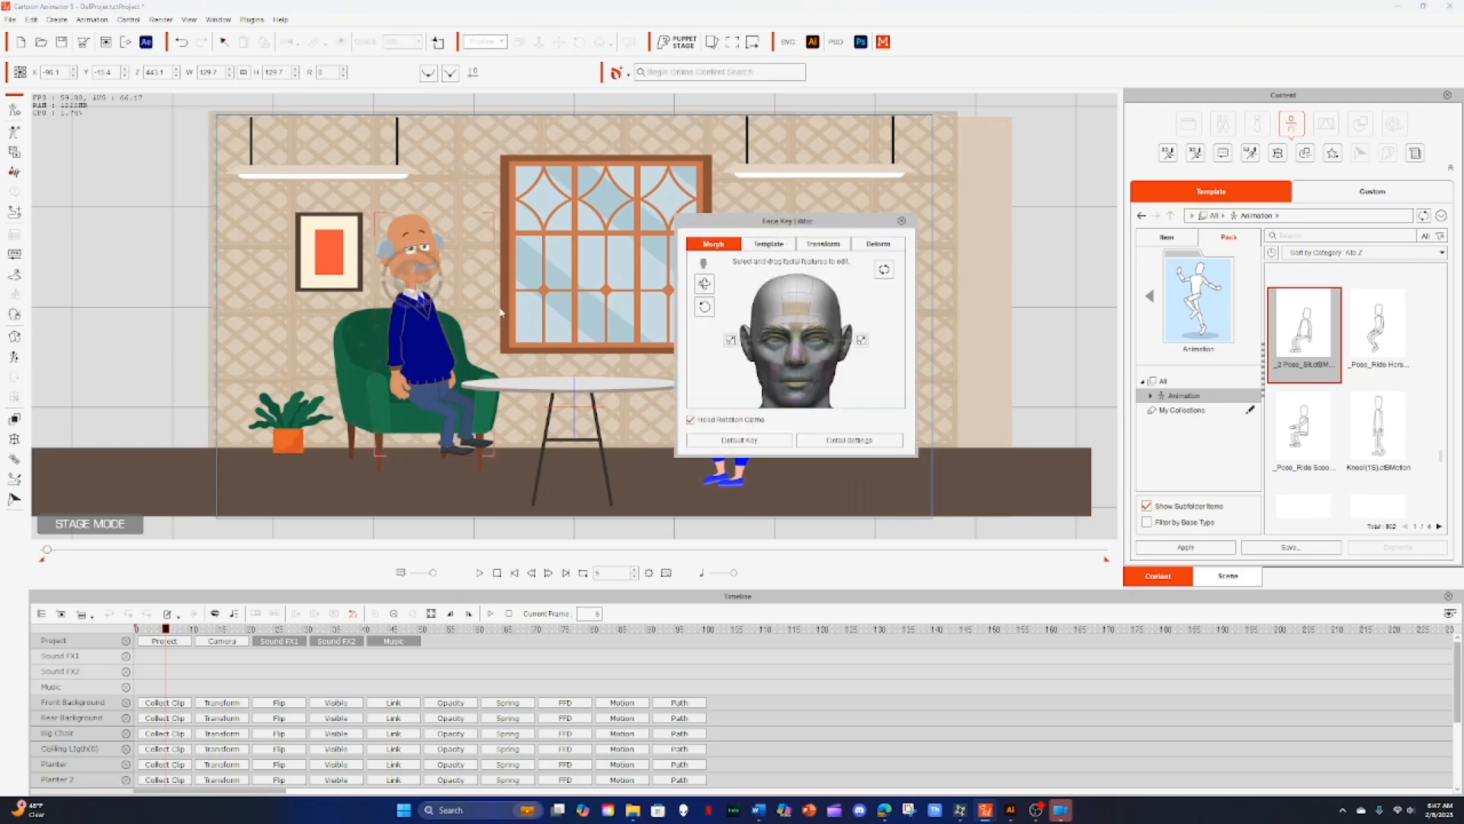
pyautogui.moveTo(418, 282); pyautogui.dragTo(460, 299)
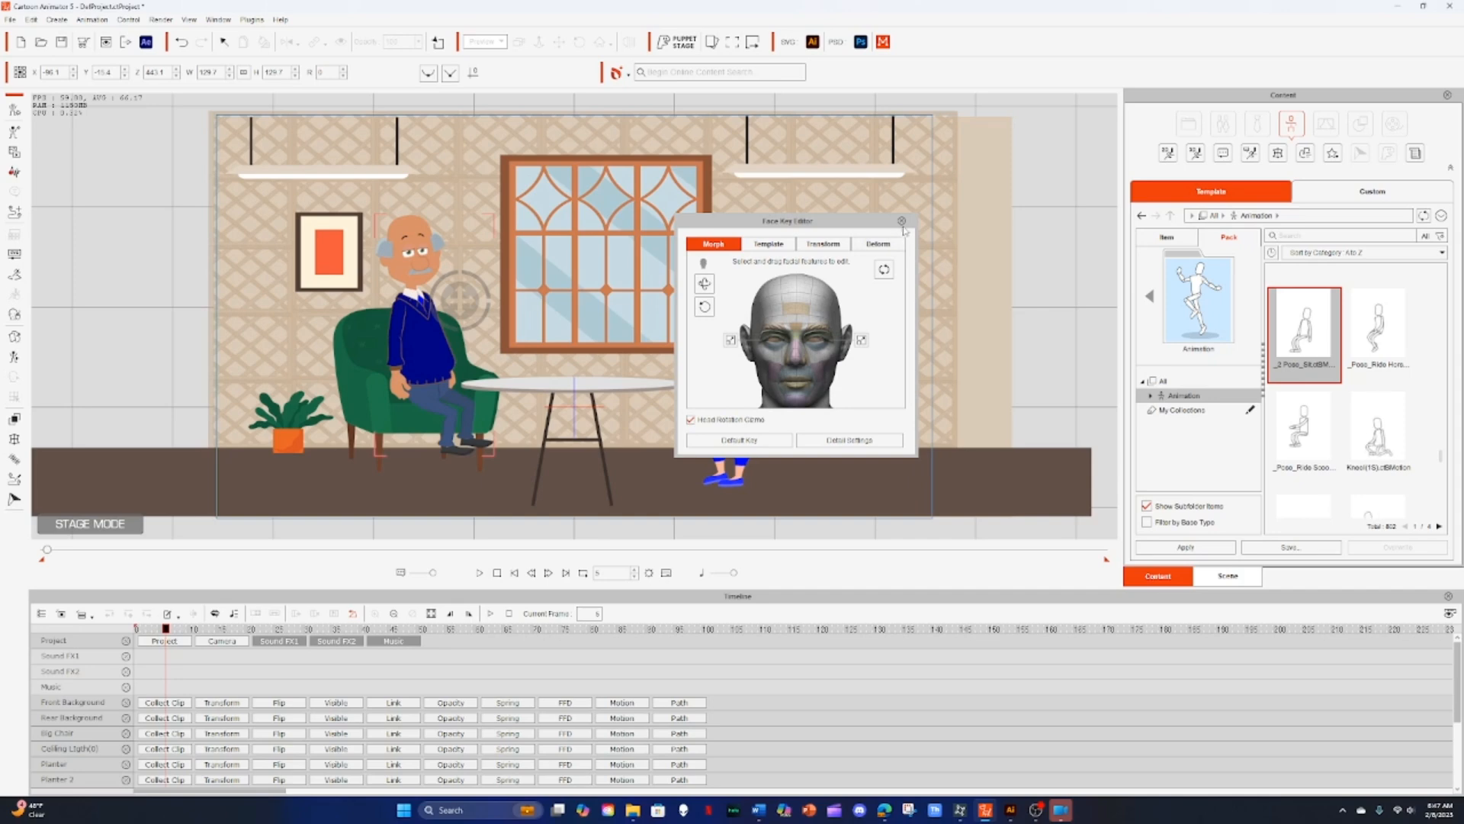
pyautogui.moveTo(854, 221); pyautogui.dragTo(1148, 230)
pyautogui.click(732, 347)
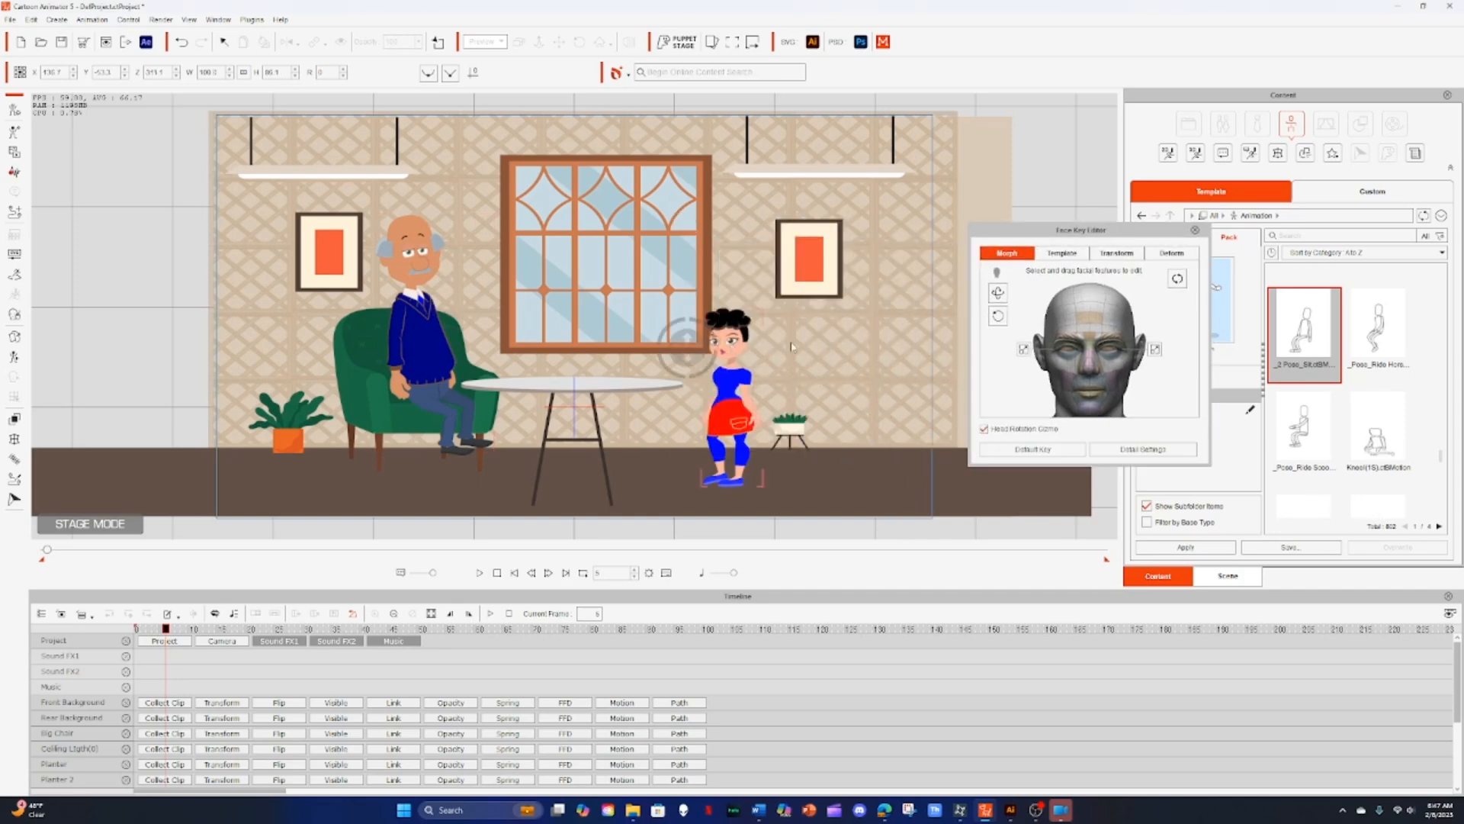
pyautogui.moveTo(698, 349); pyautogui.dragTo(630, 347)
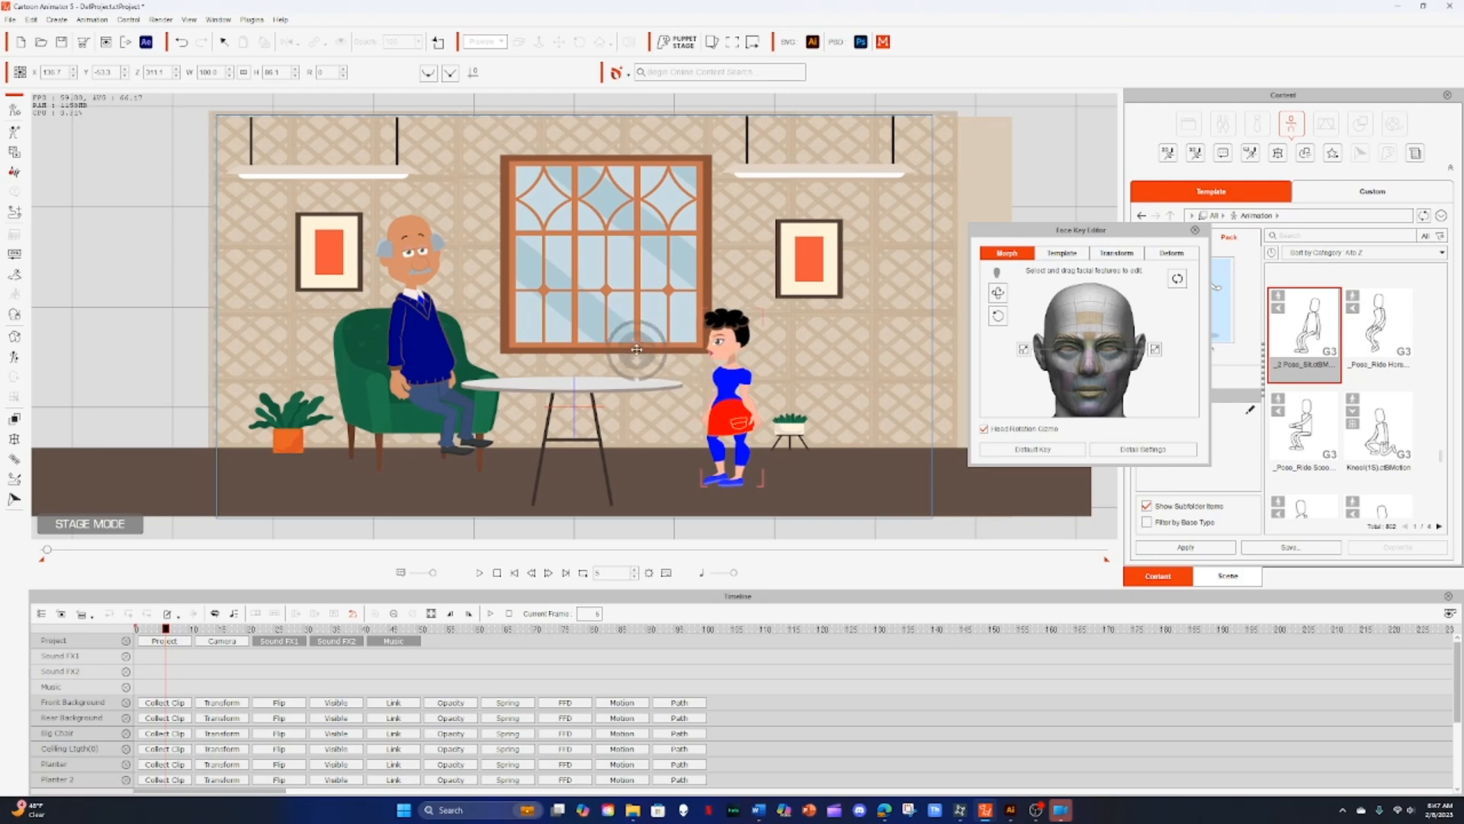
pyautogui.moveTo(626, 347); pyautogui.dragTo(643, 352)
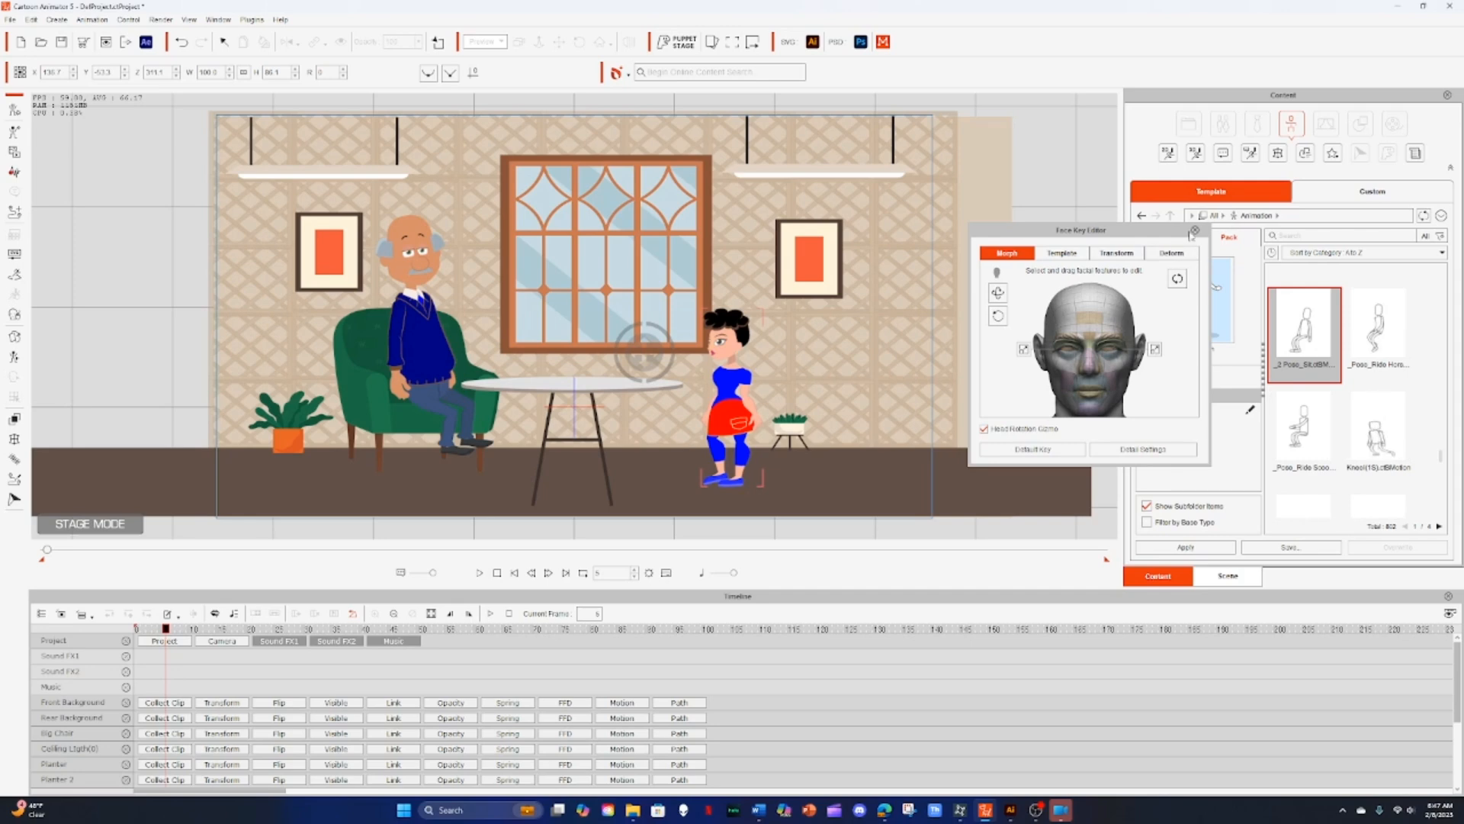
pyautogui.click(1195, 230)
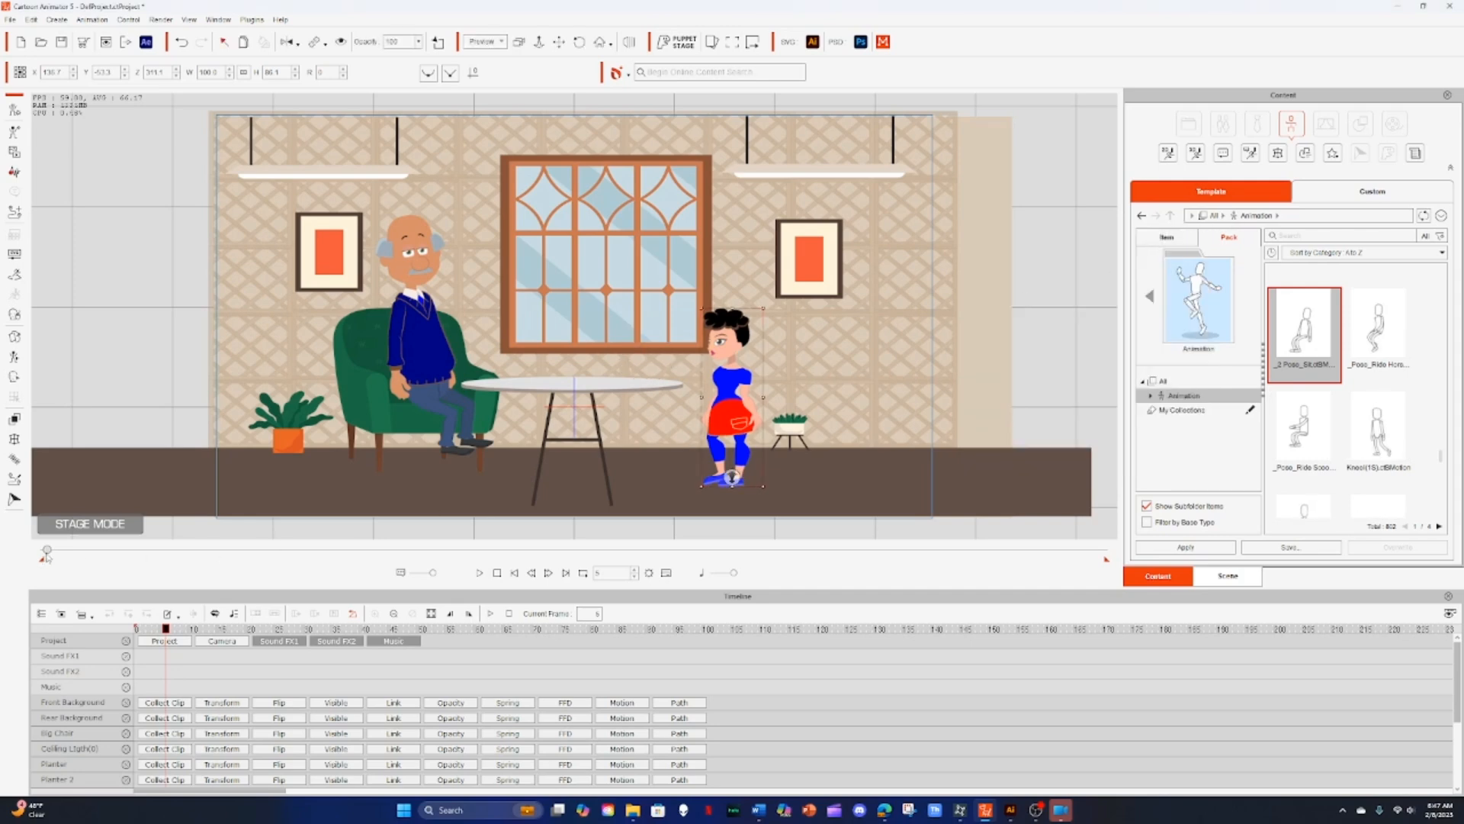
# Step: Move to frame 14 and remove the grandpa's object animation
pyautogui.moveTo(46, 555); pyautogui.dragTo(52, 552)
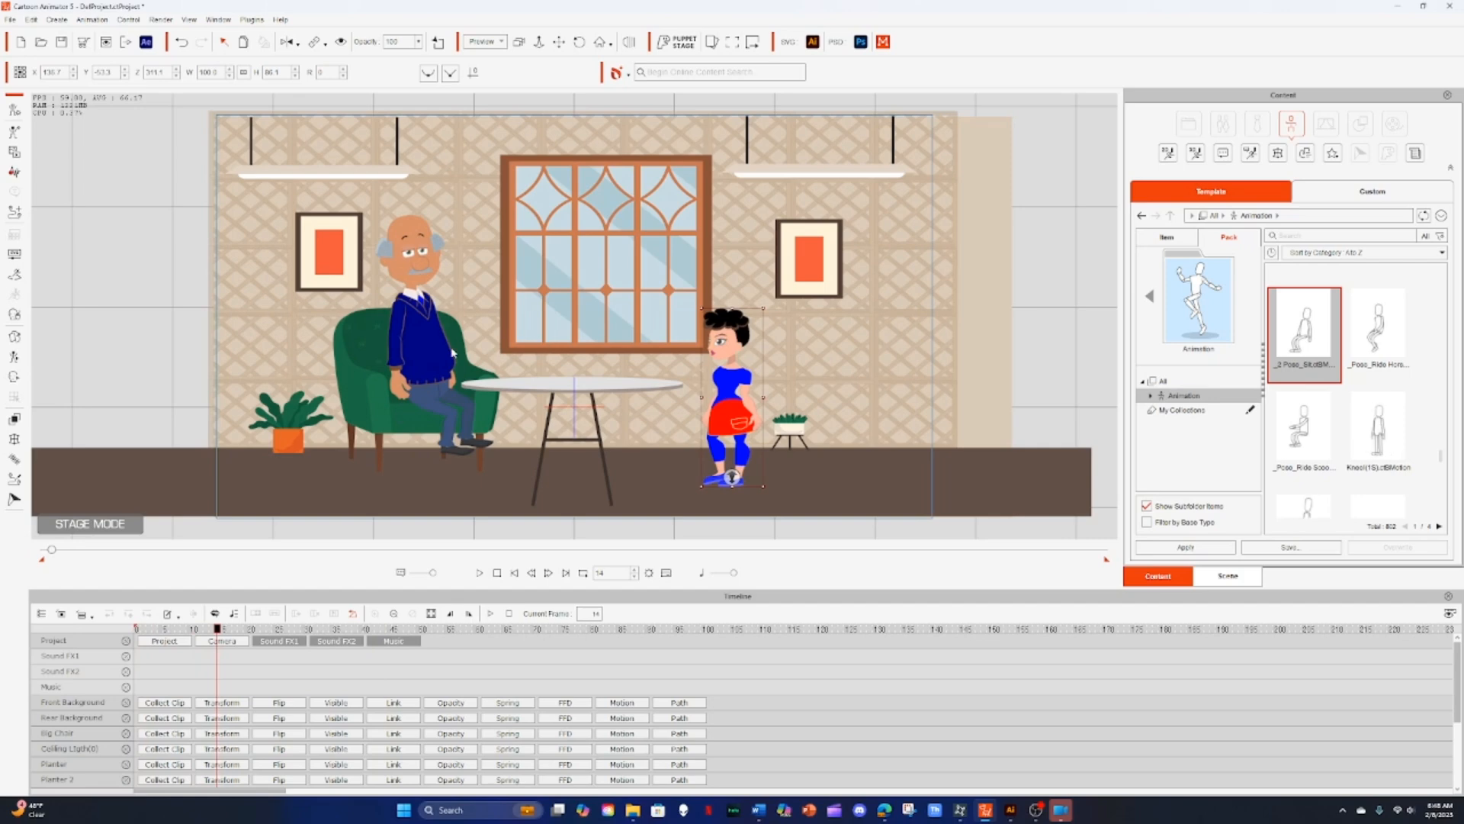
pyautogui.rightClick(440, 355)
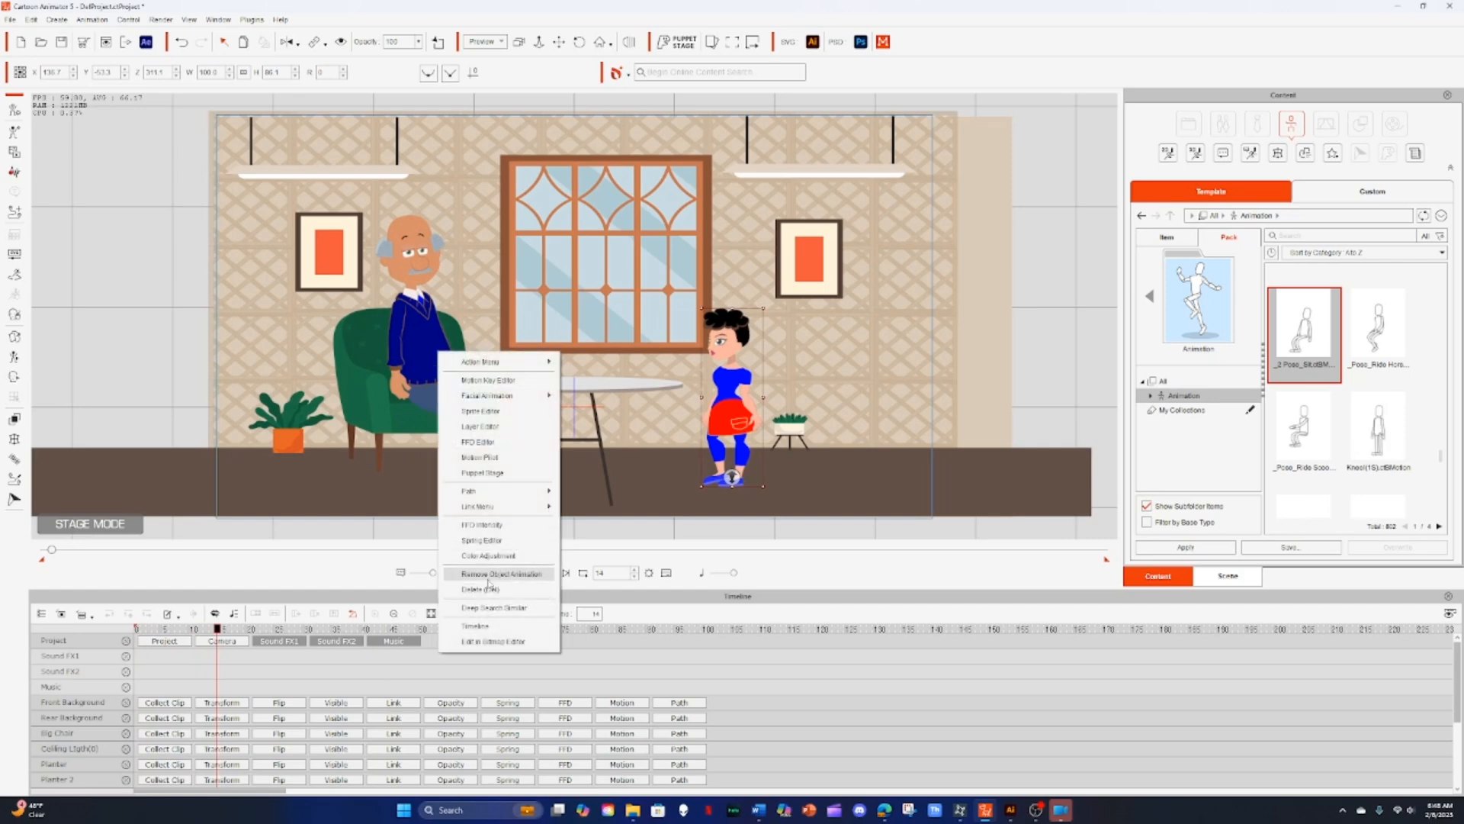
pyautogui.click(491, 576)
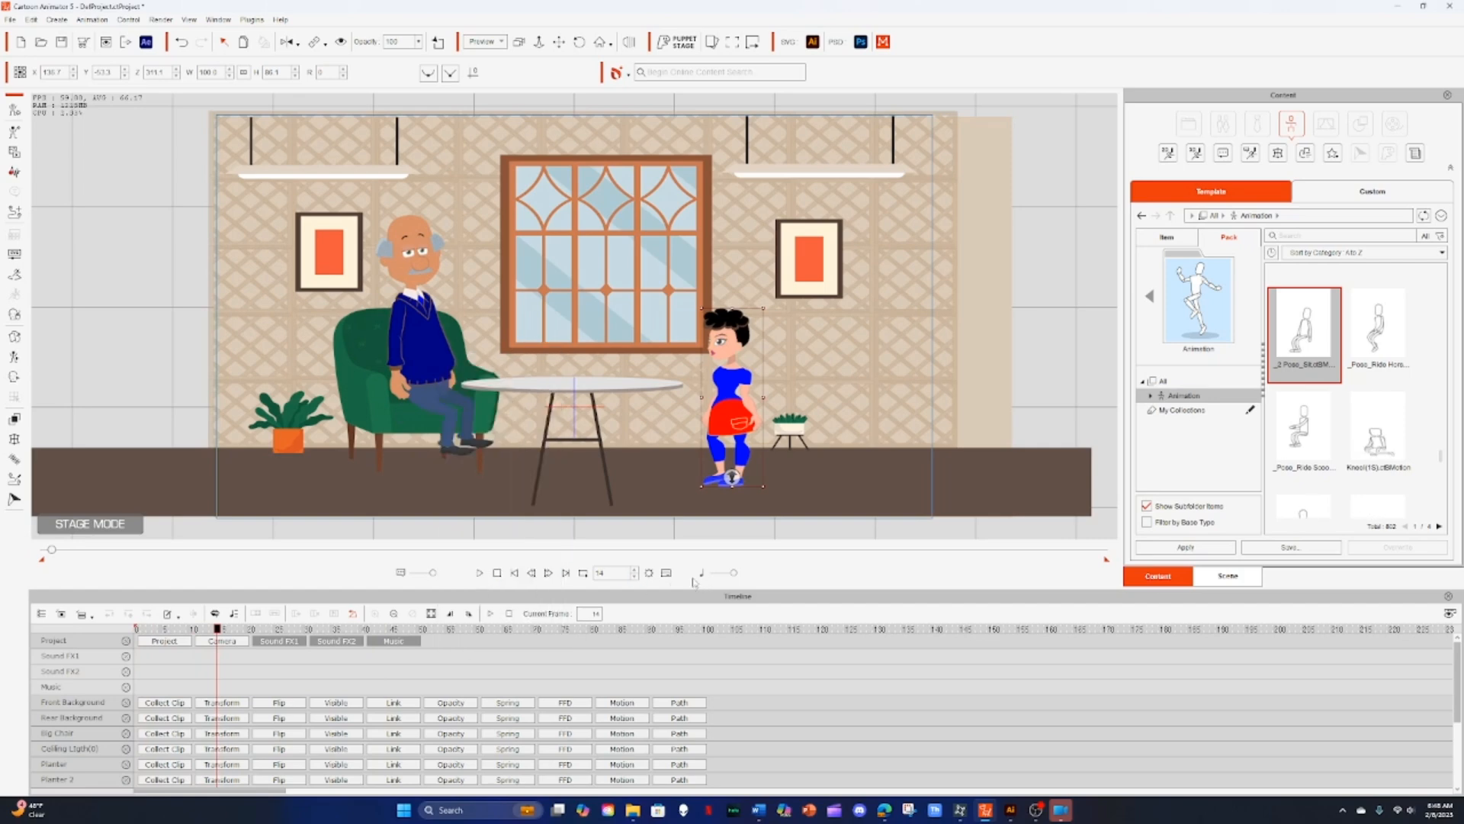